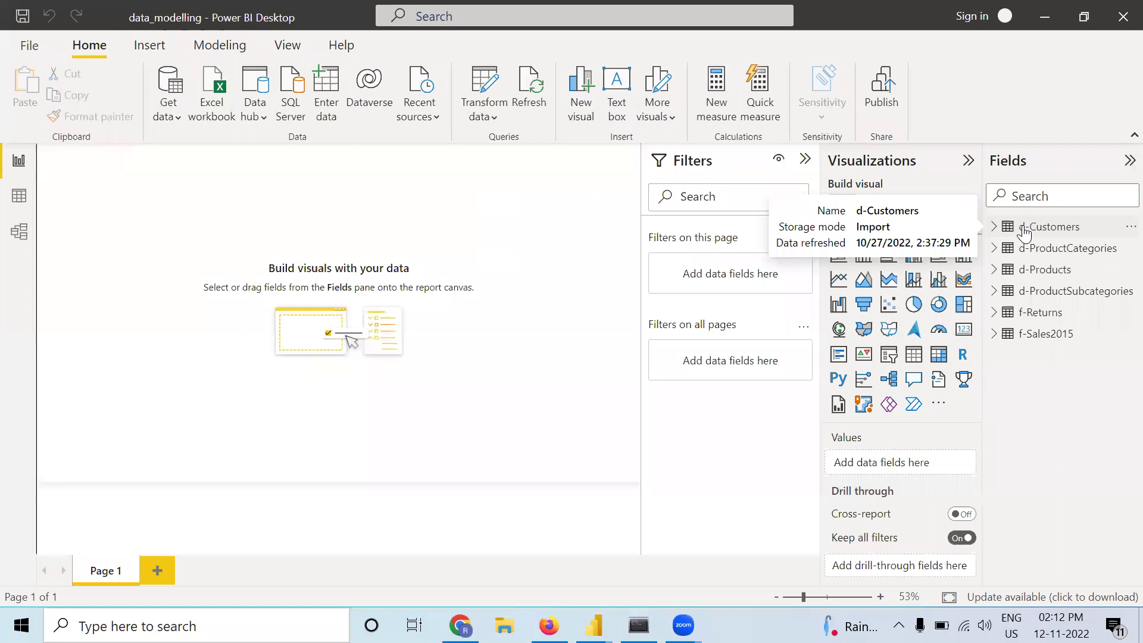
Display the rows of the d-Customers table in Data view.
click(20, 198)
click(1056, 232)
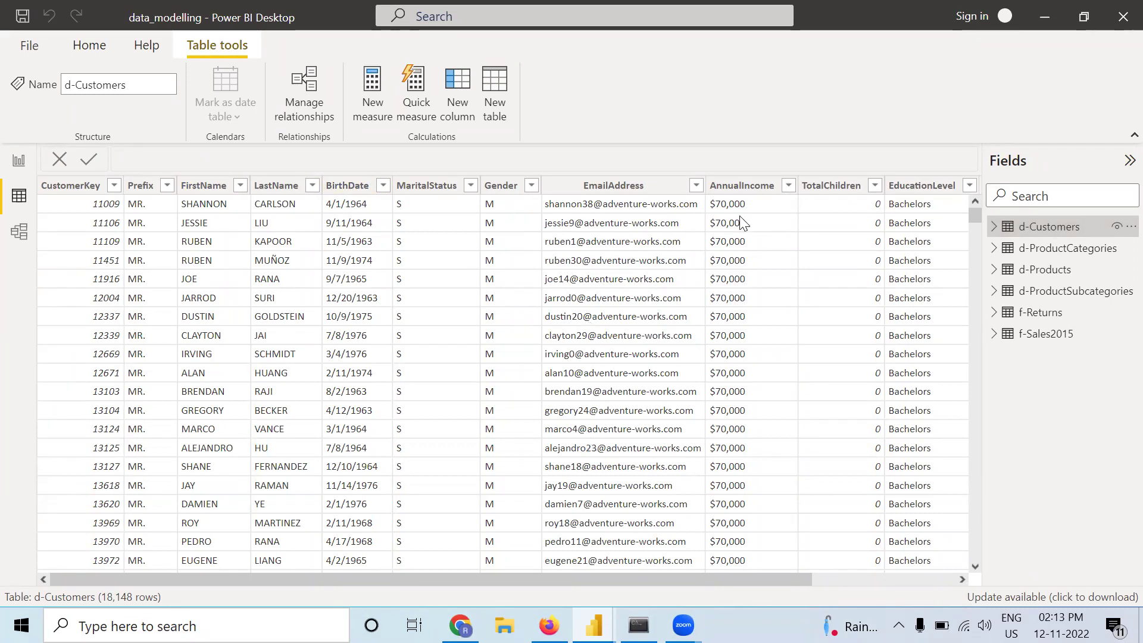
drag(747, 577, 885, 576)
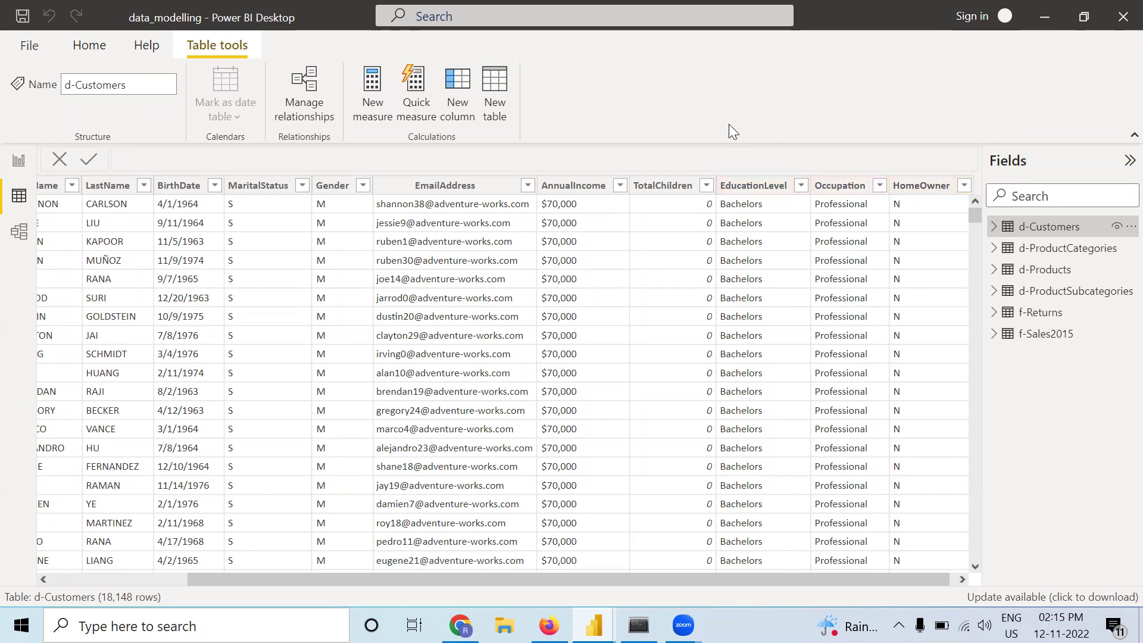
click(457, 94)
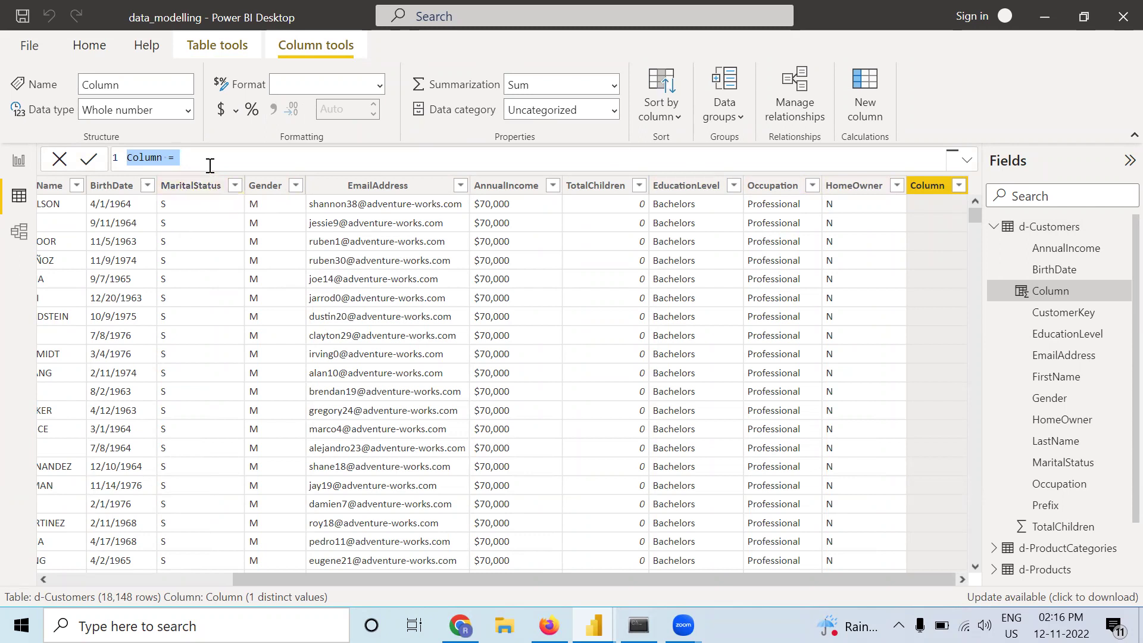
key(Escape)
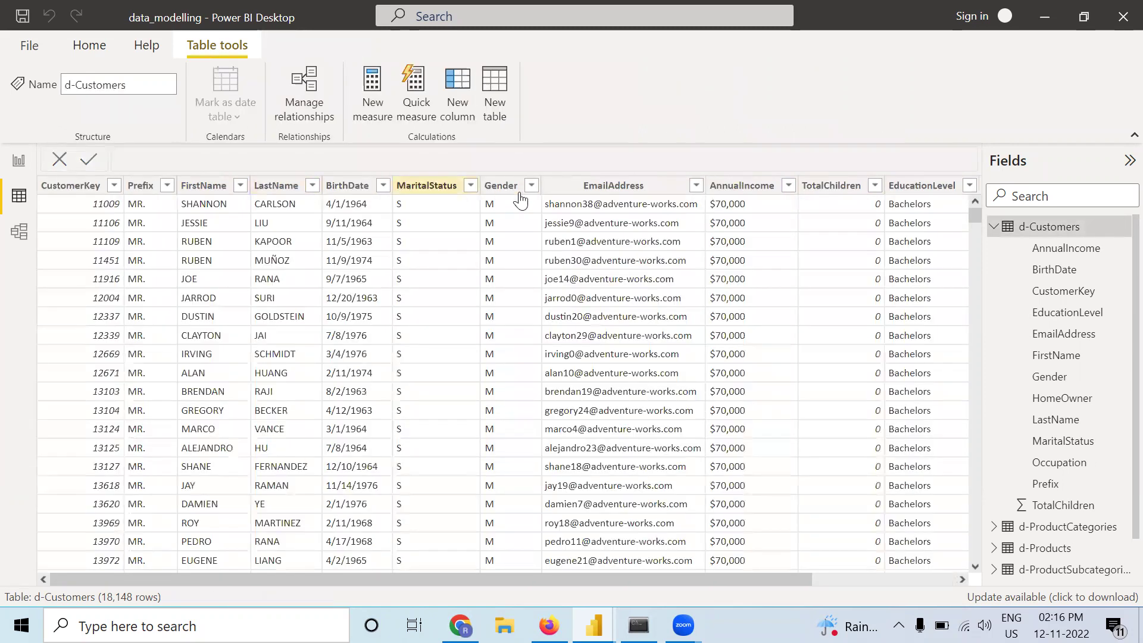
Check which distinct values the MaritalStatus and HomeOwner columns contain.
click(469, 187)
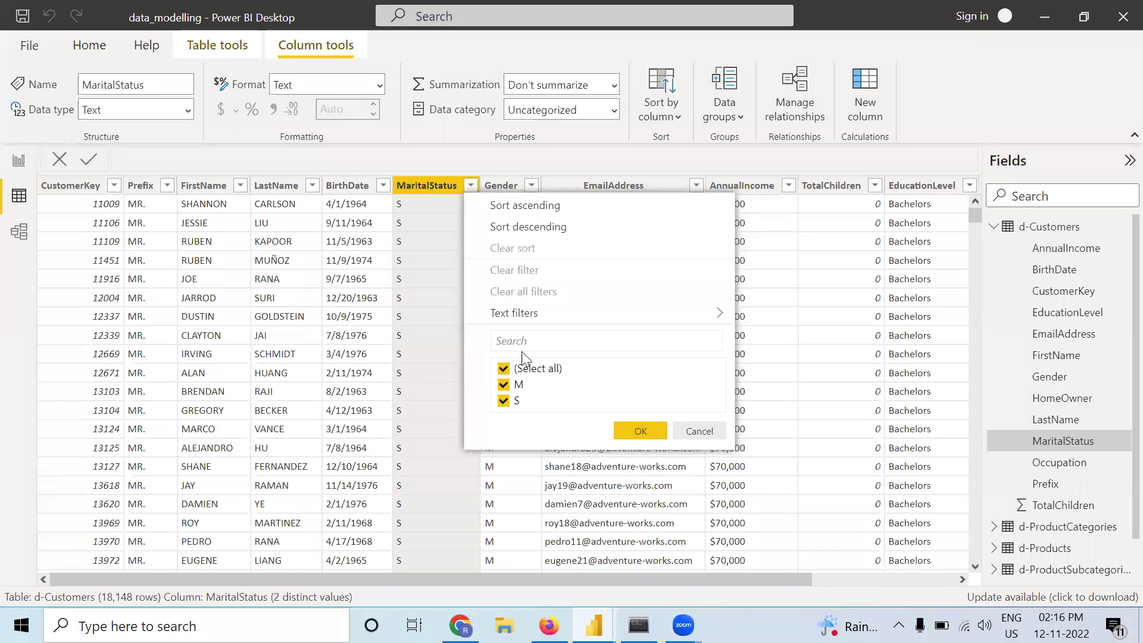
click(412, 267)
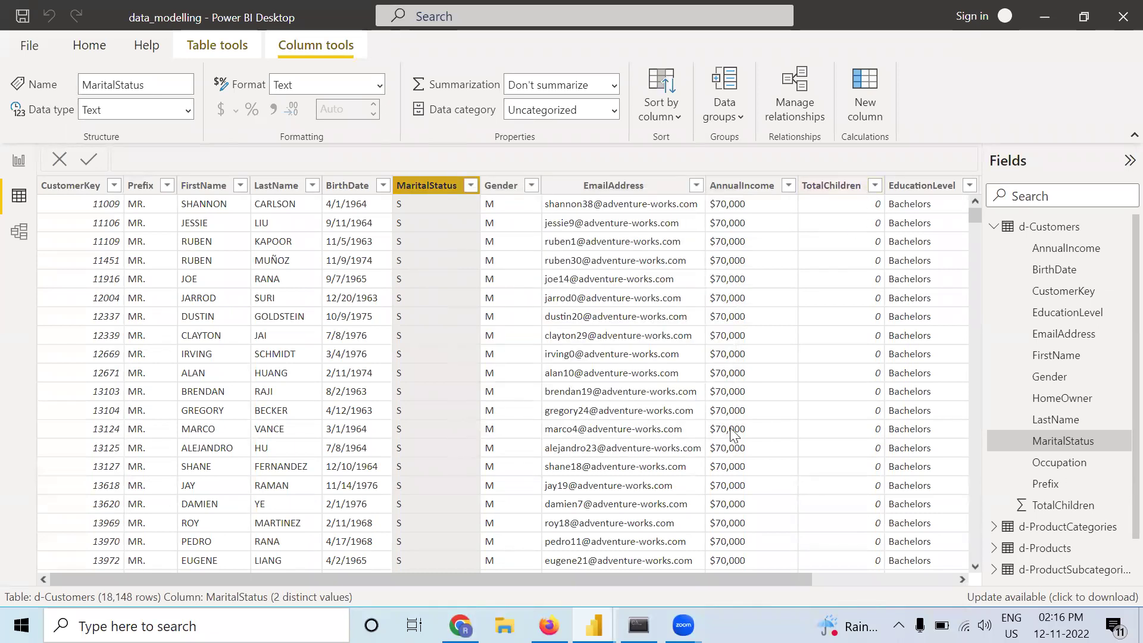
drag(793, 580, 943, 587)
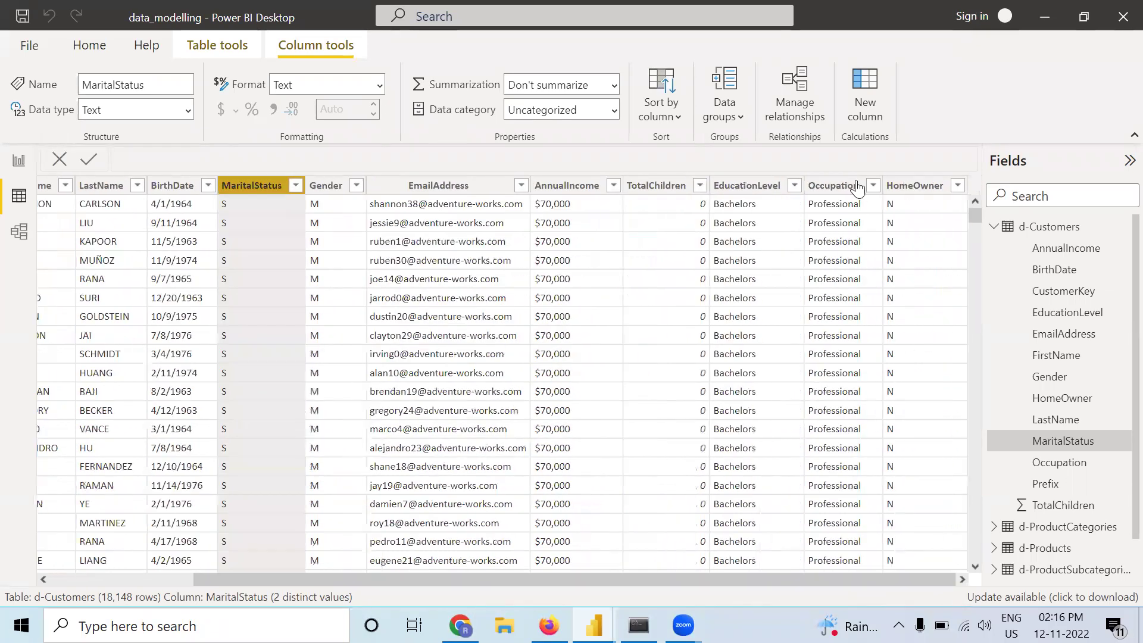
click(958, 185)
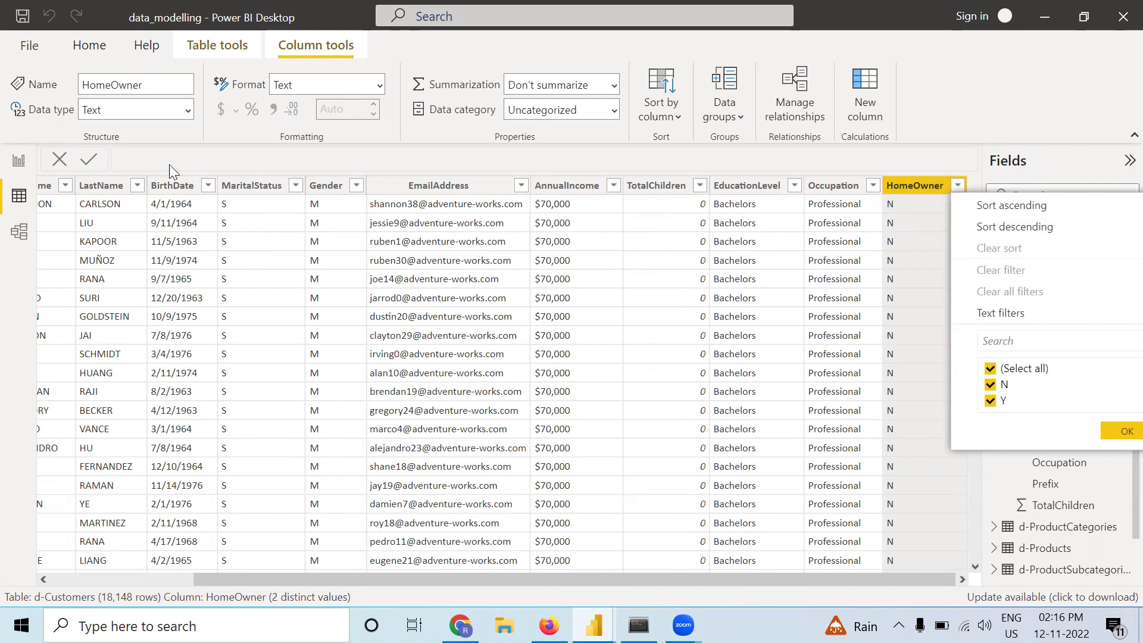
click(295, 186)
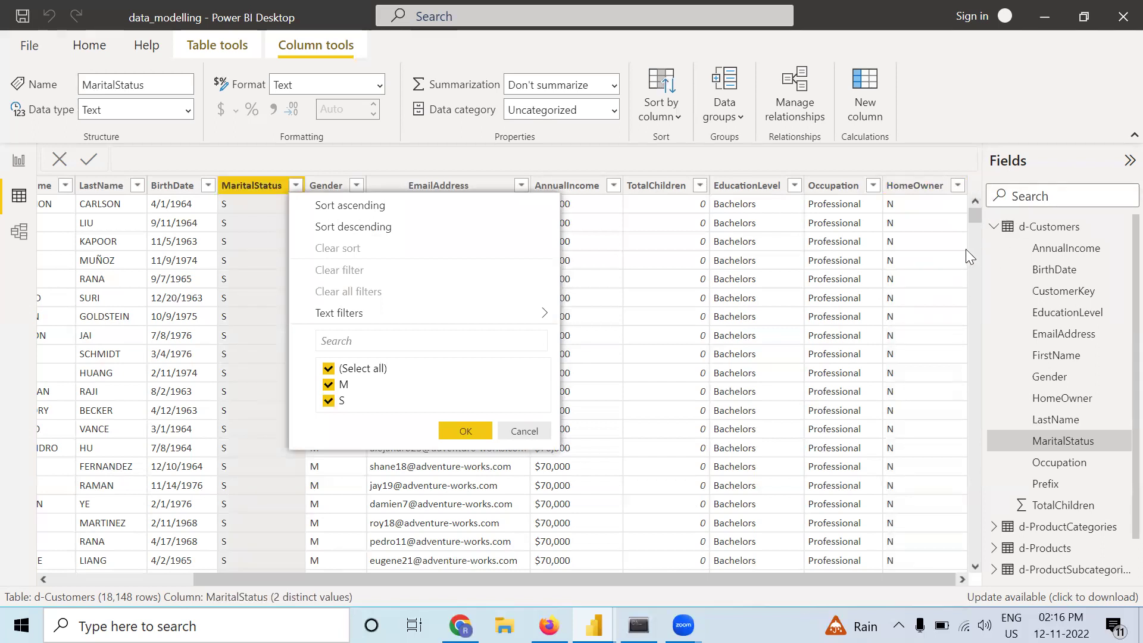
click(939, 245)
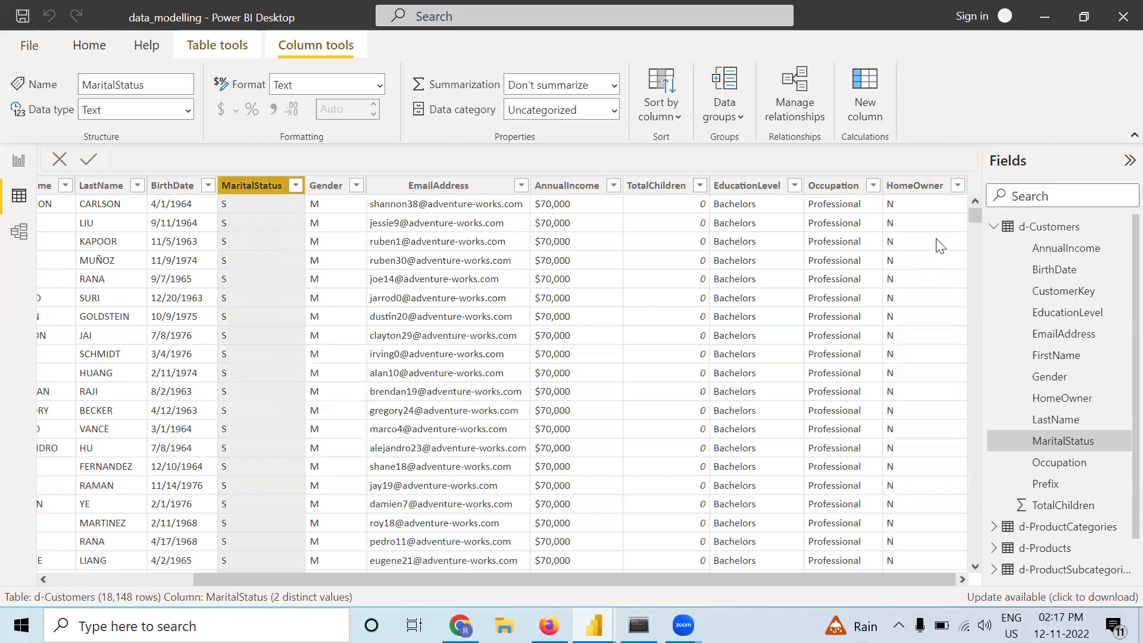
Add a calculated column to d-Customers named single_home_owner and begin its formula with an empty IF() function.
click(856, 85)
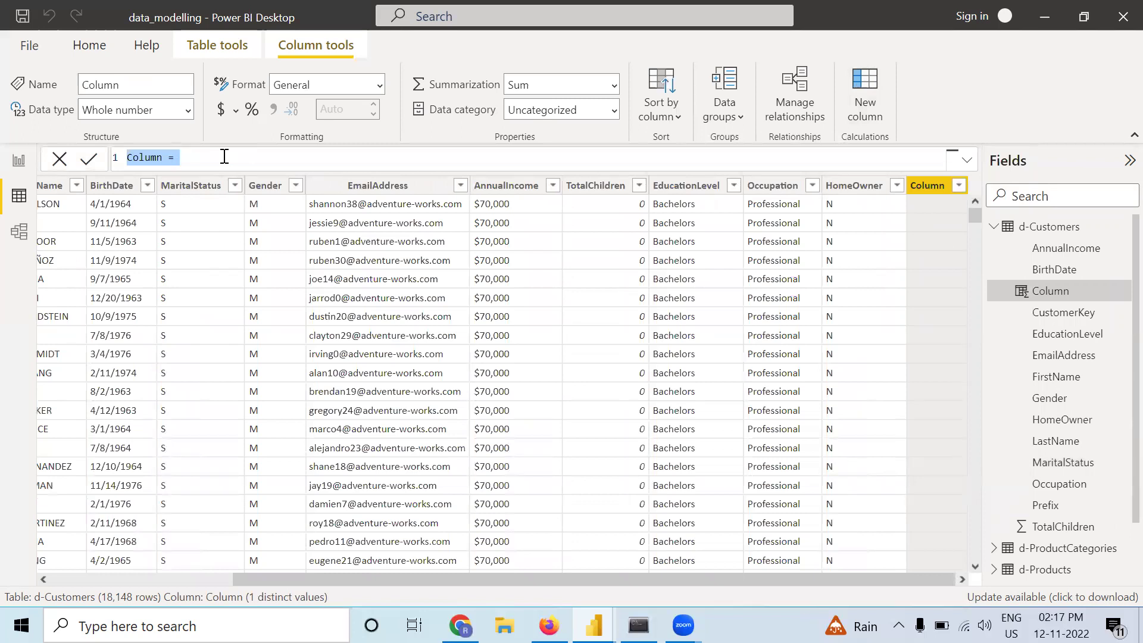
text(single_homw)
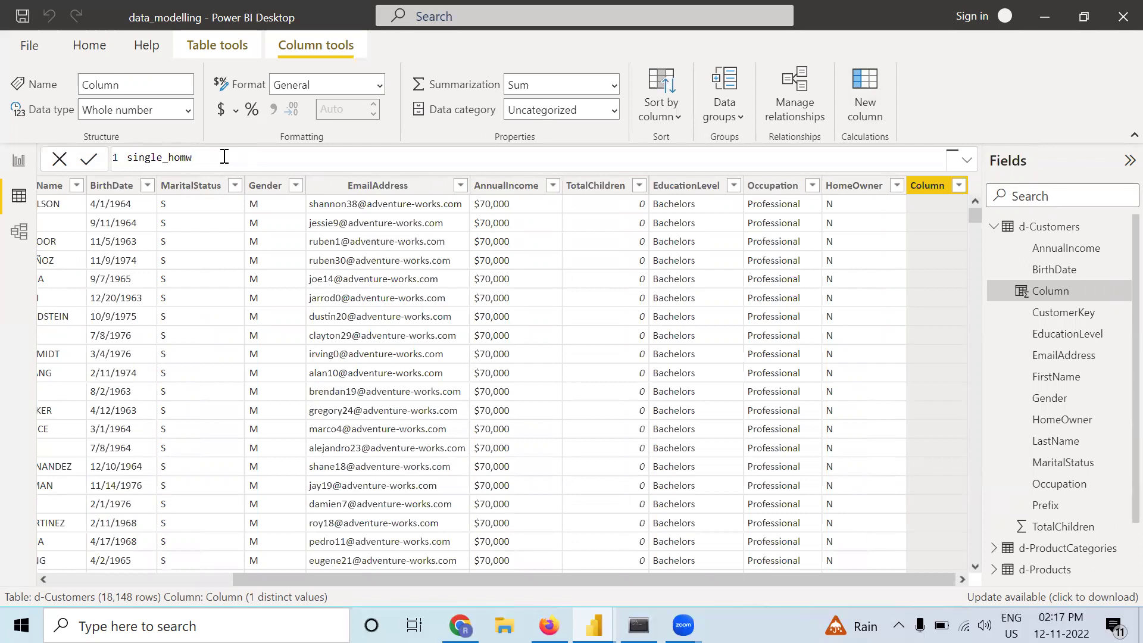
key(BackSpace)
text(e)
text(+)
text(_owne)
text(r)
text( =)
text( IF)
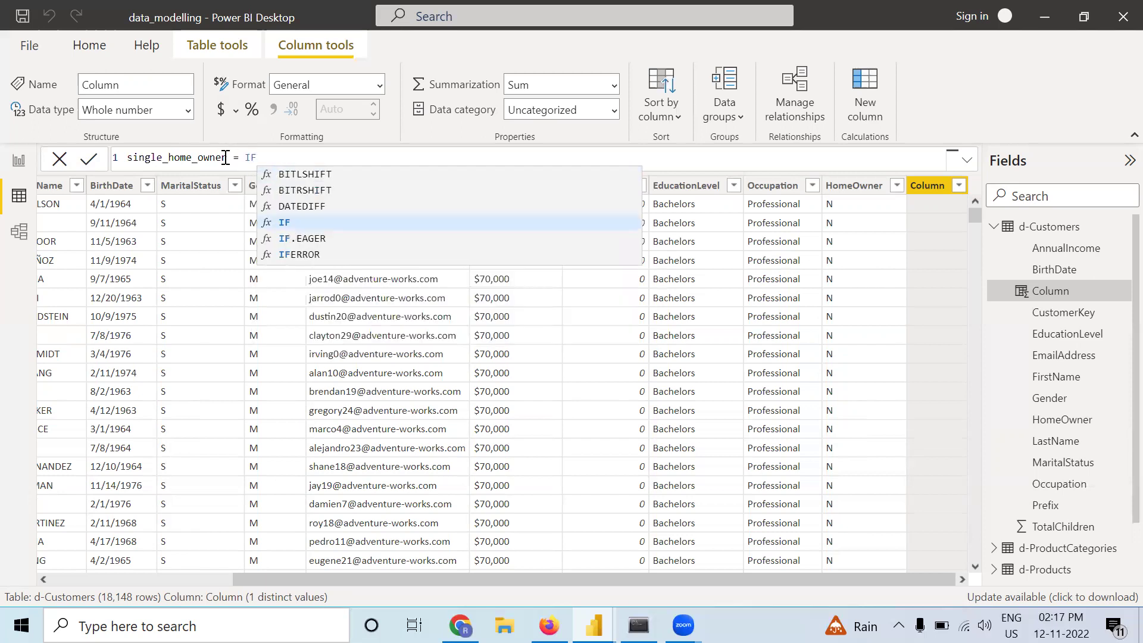
text(()
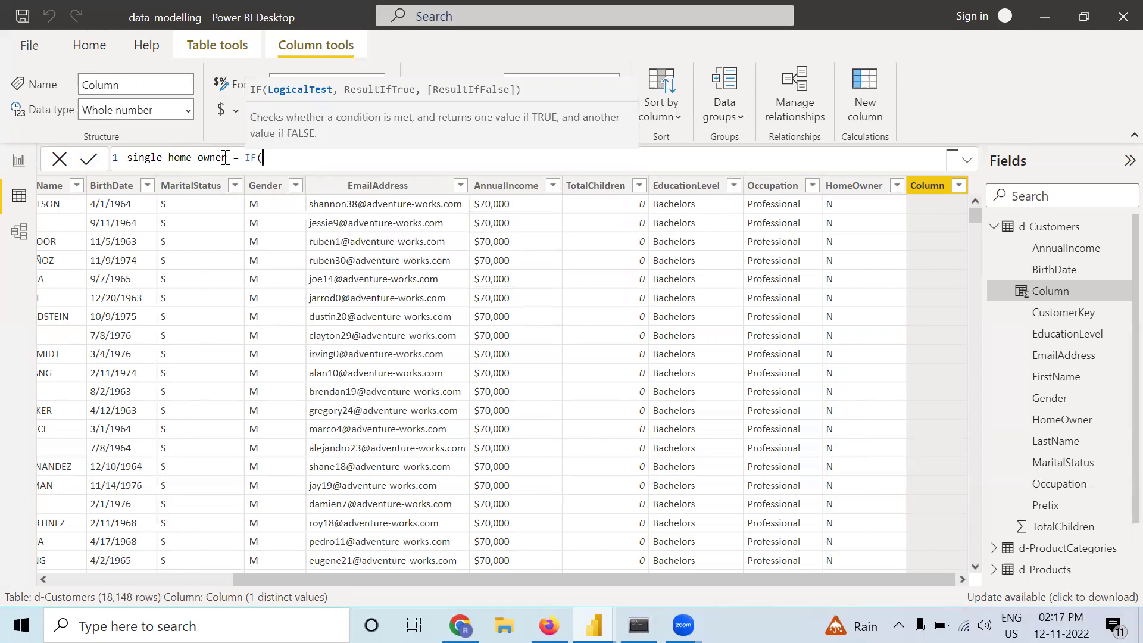
text())
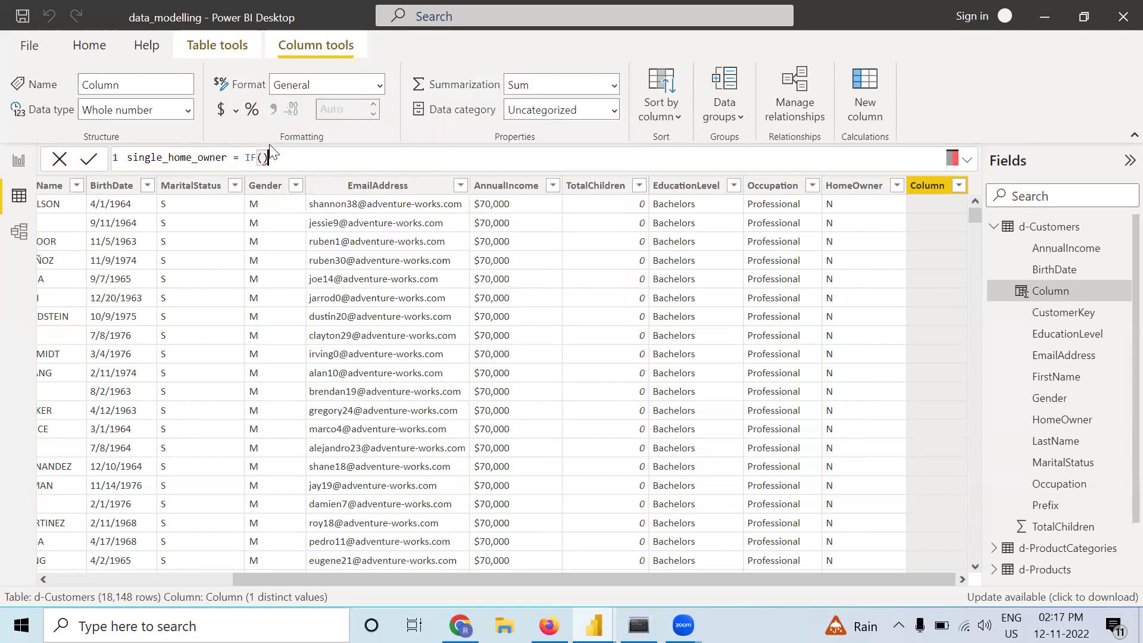
Enter 'd-Customers'[MaritalStatus]="S" as the logical test inside the IF function.
click(262, 158)
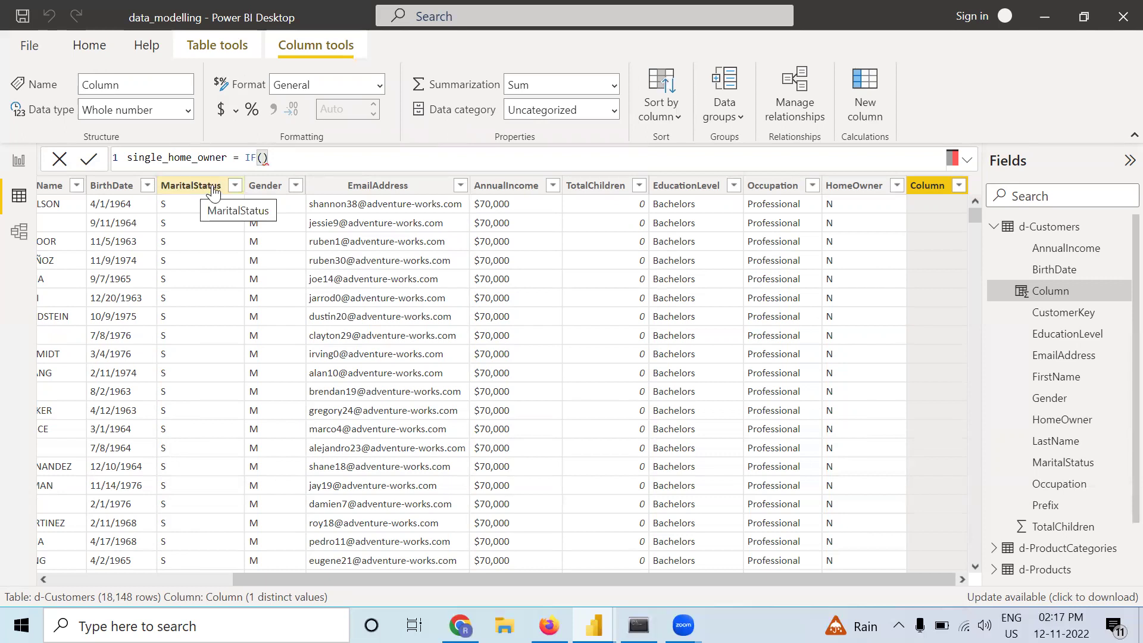
text(MA)
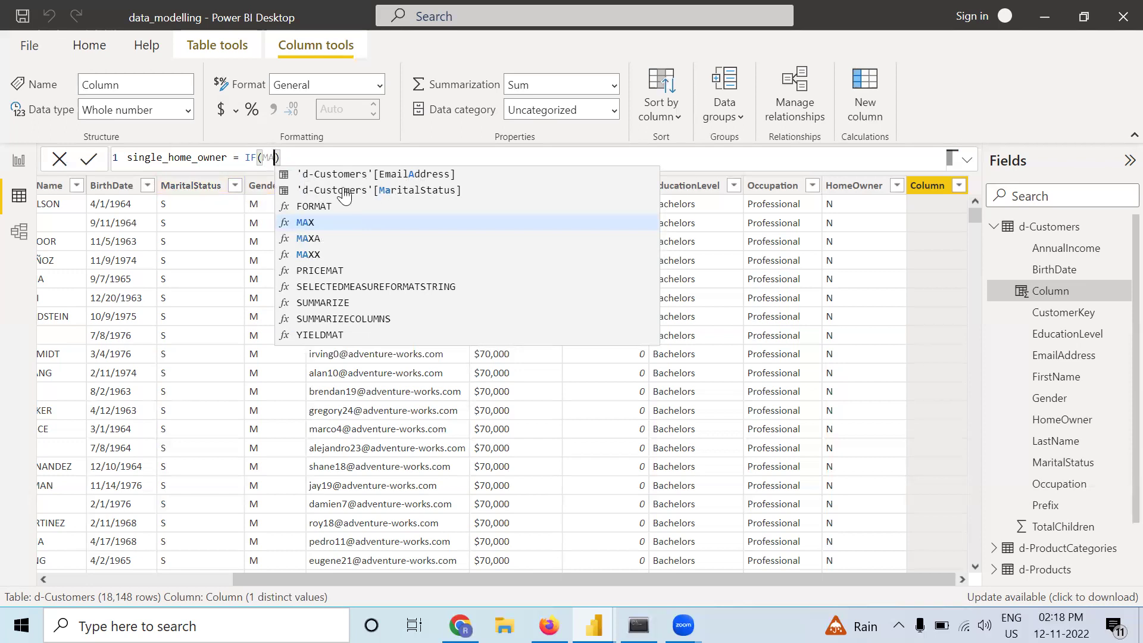
double_click(374, 191)
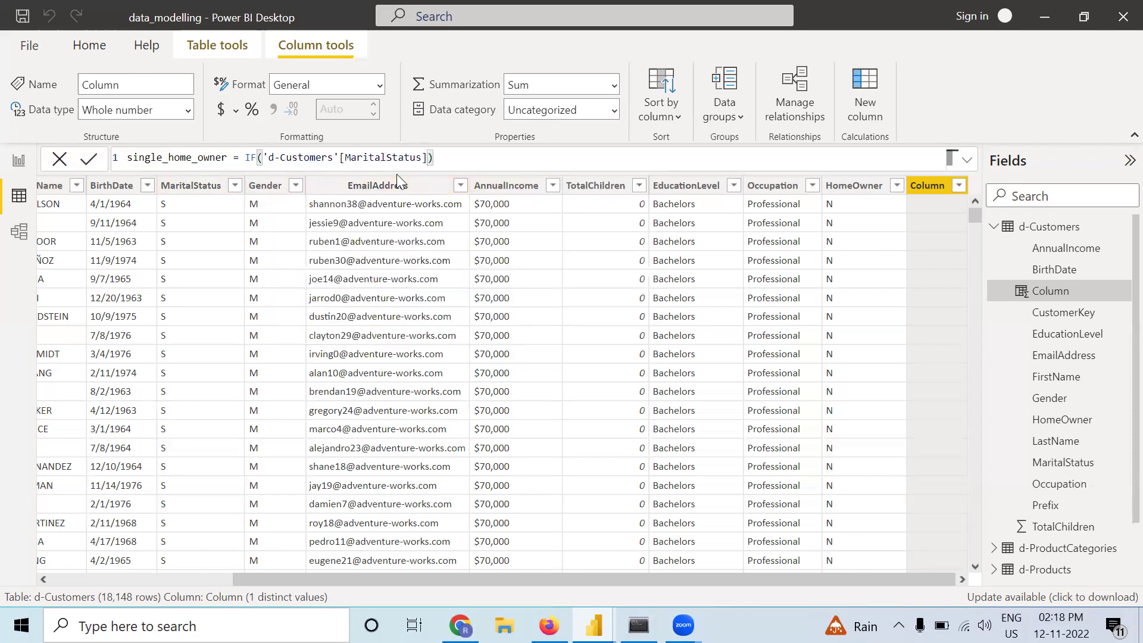
text(="")
key(Left)
text(s)
key(BackSpace)
text(S)
key(Right)
Enclose the MaritalStatus condition in its own parentheses within the IF function.
click(264, 158)
text(()
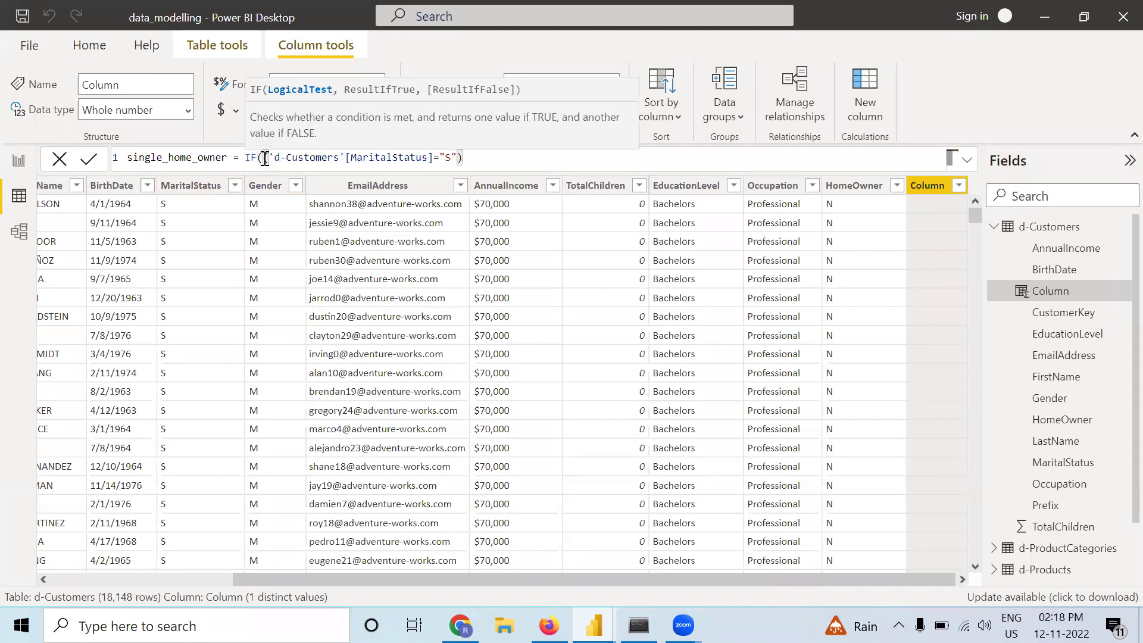
click(460, 158)
text())
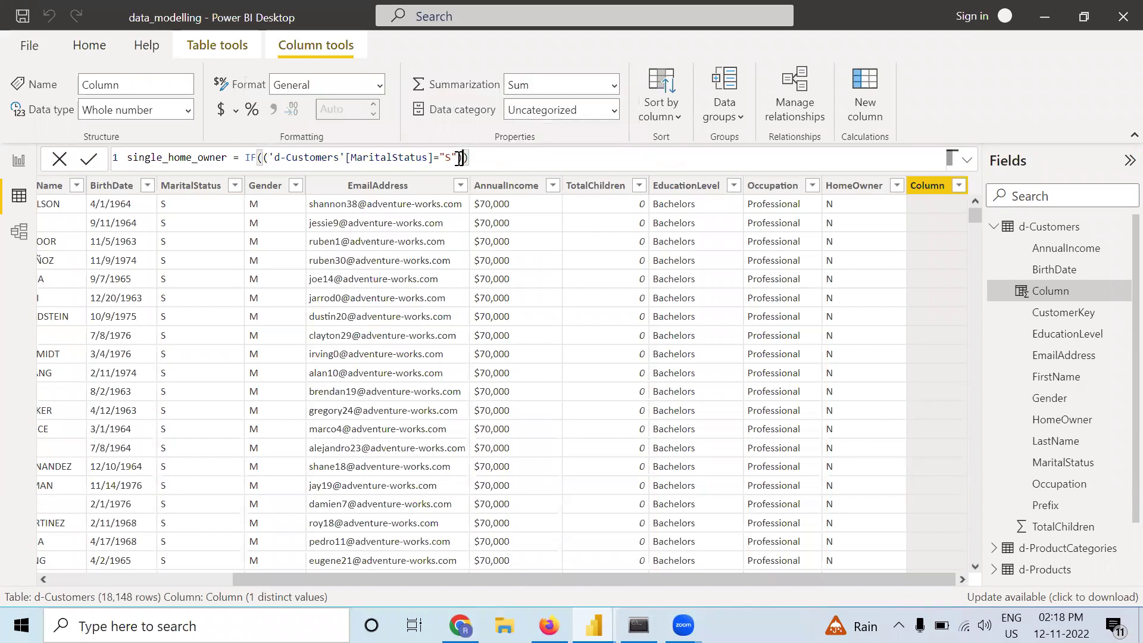
Extend the logical test with && ('d-Customers'[HomeOwner]="Y").
text( && ()
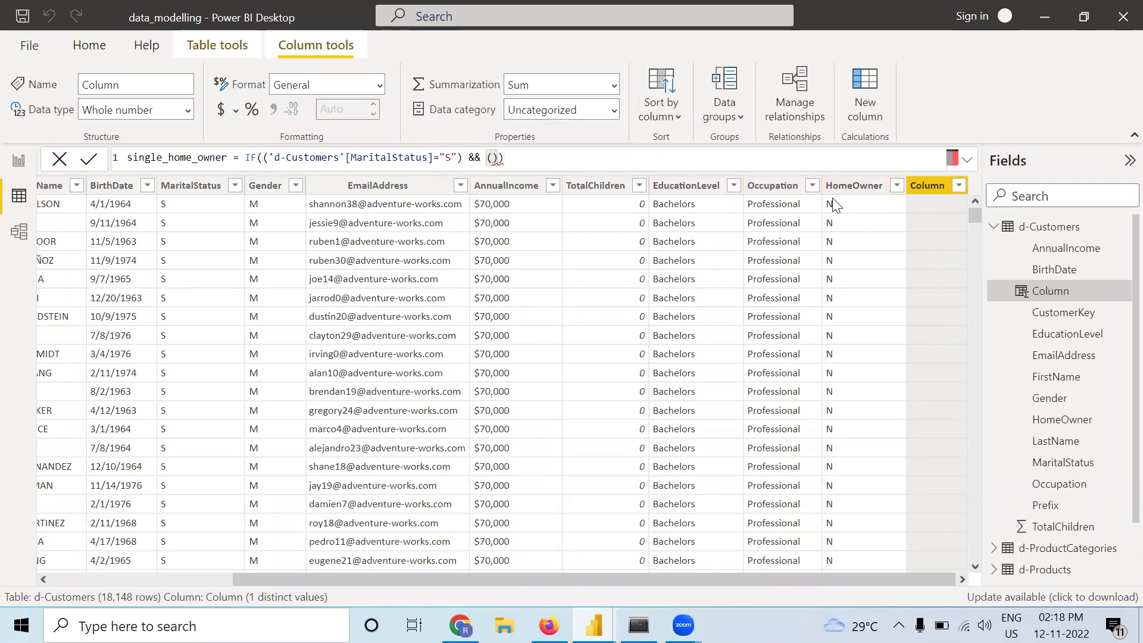
text(home)
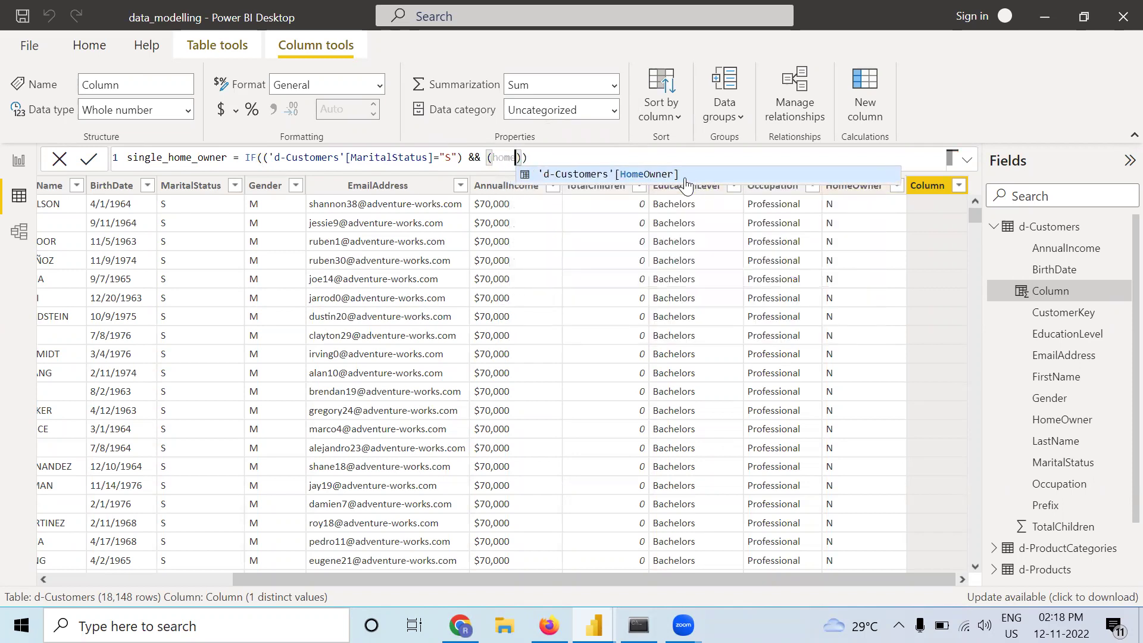
click(683, 177)
text(="Y)
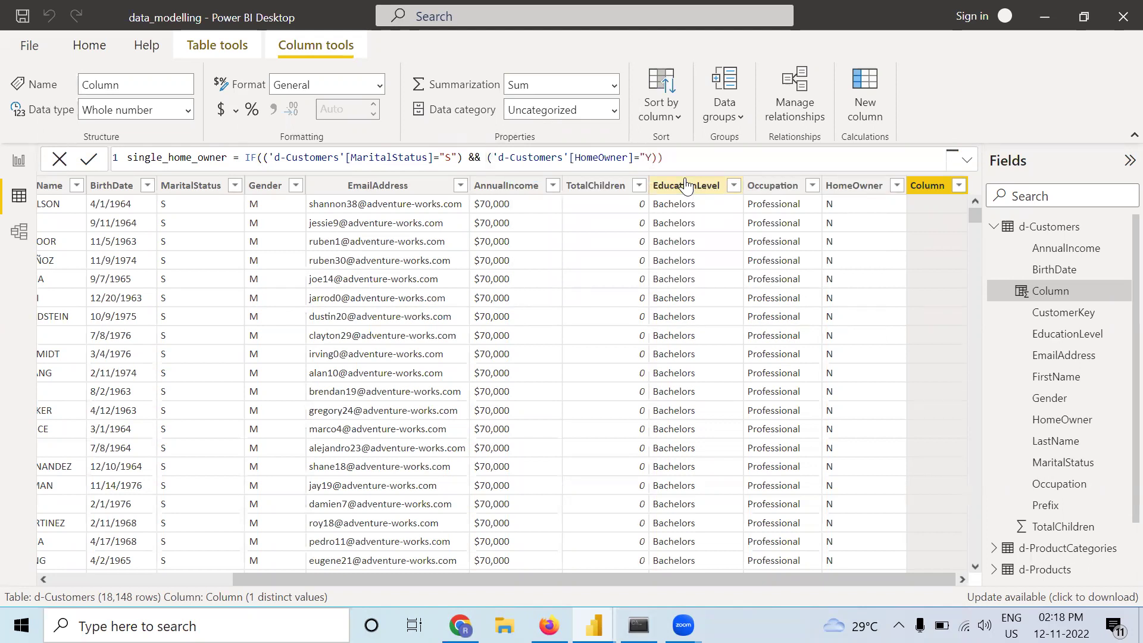
text("))
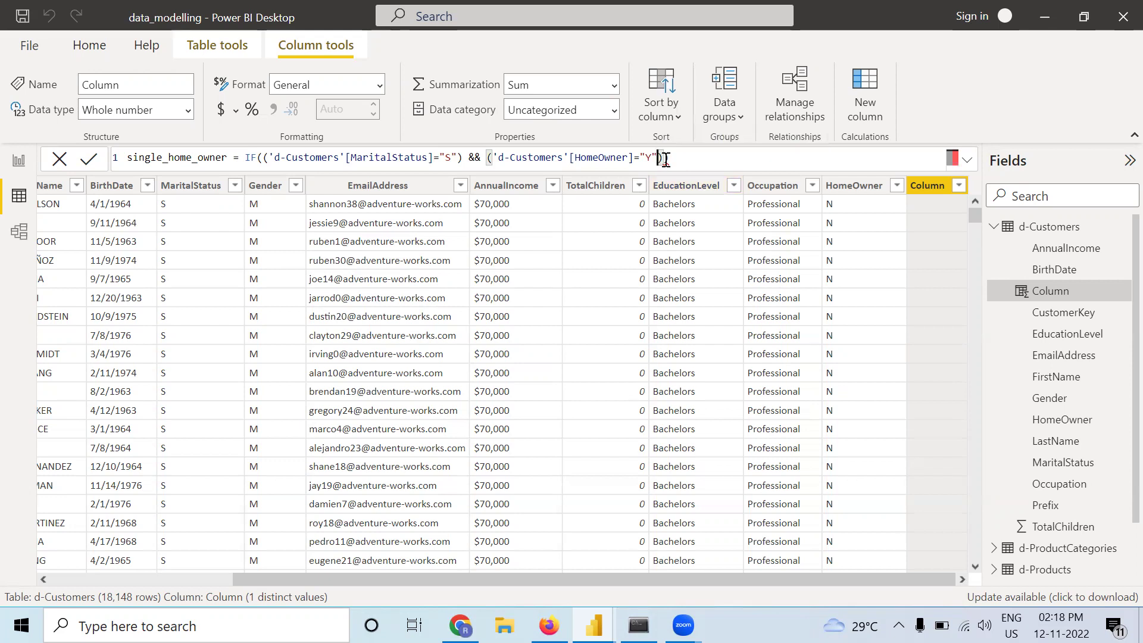
Set the IF results to "Yes" when true and "No" when false, and commit the single_home_owner formula.
text(,)
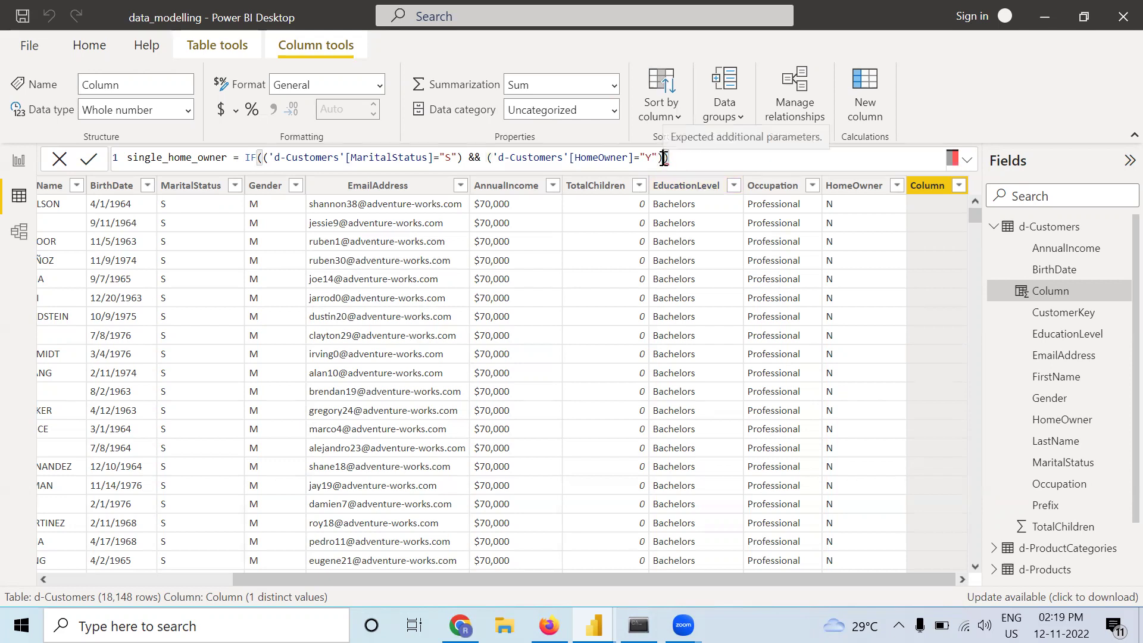
text("")
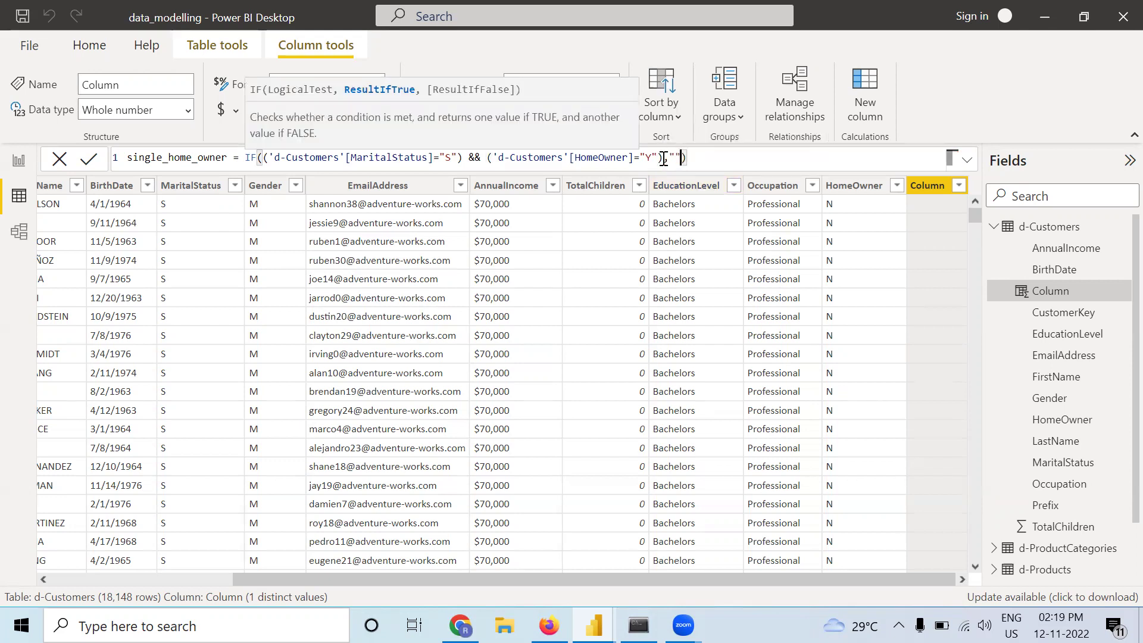
key(Left)
text(Yes")
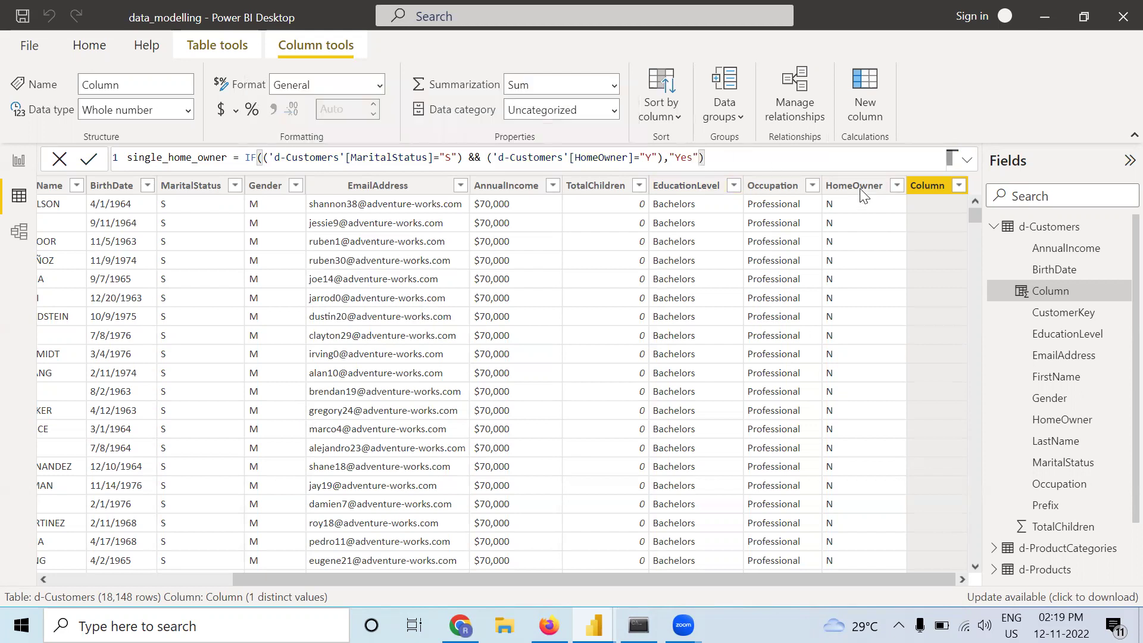
text(,"")
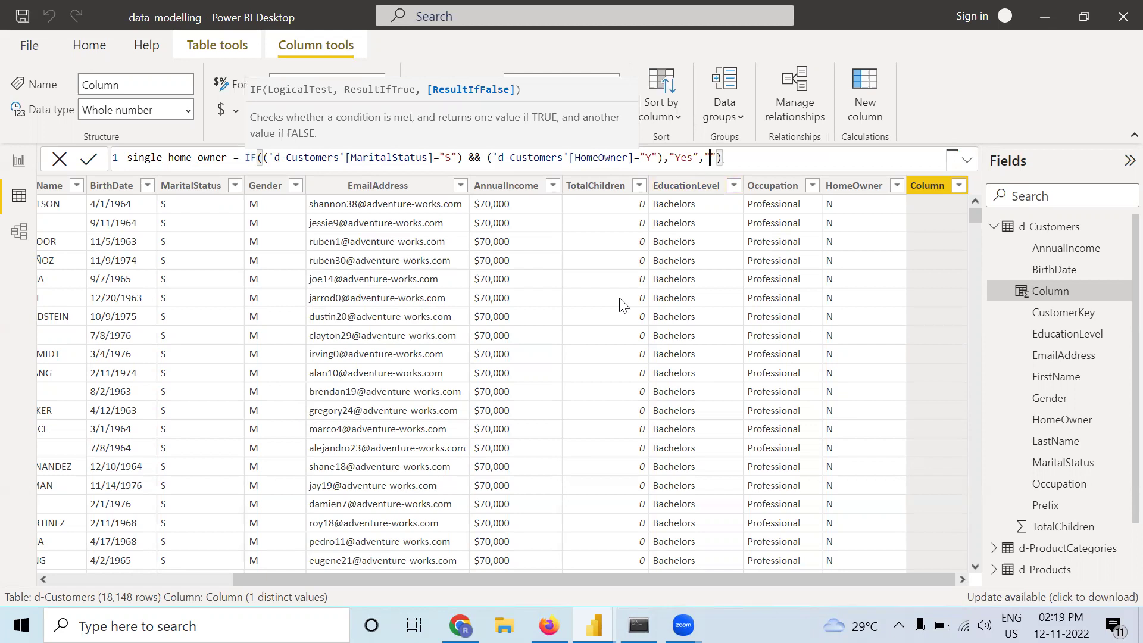
text(No)
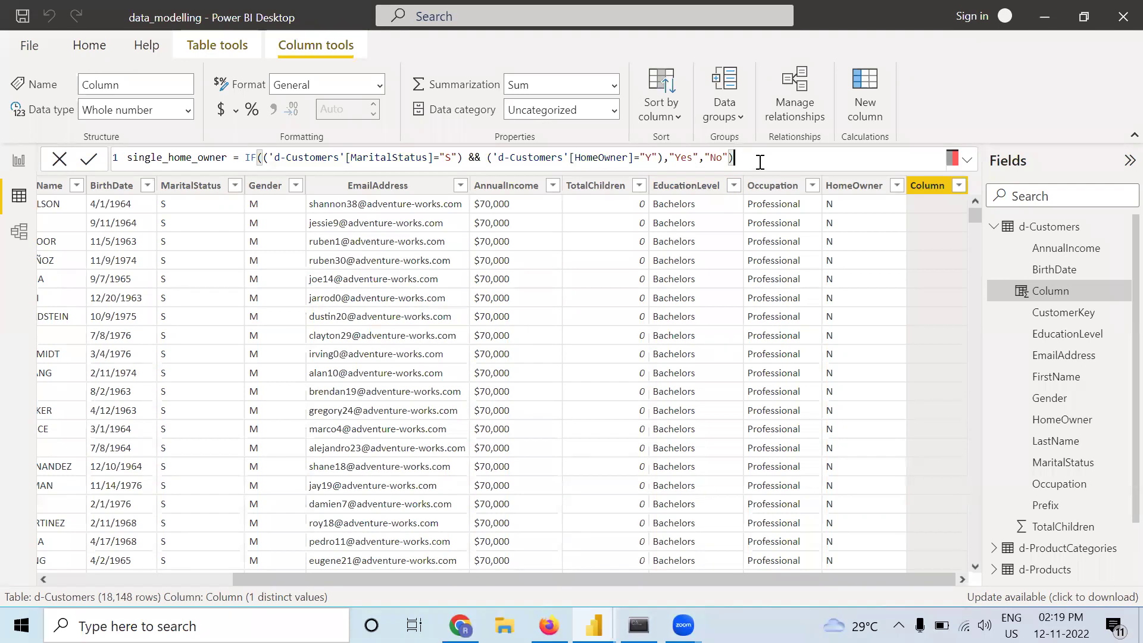
key(Return)
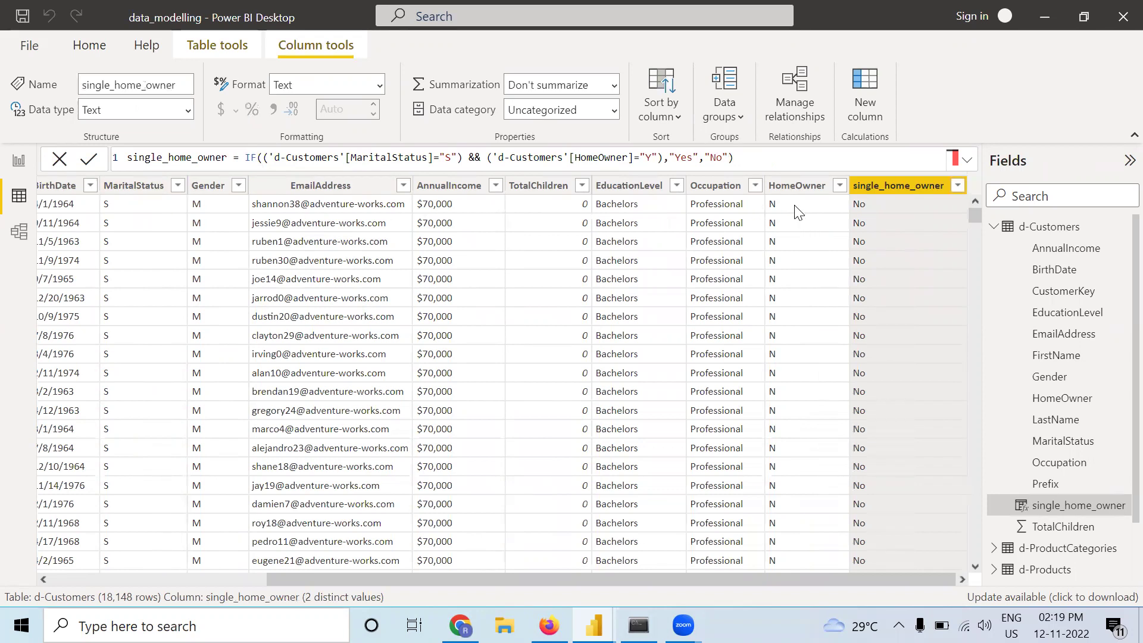
Compare the single_home_owner results with the MaritalStatus and HomeOwner values across the d-Customers rows.
scroll(856, 375, down, 12)
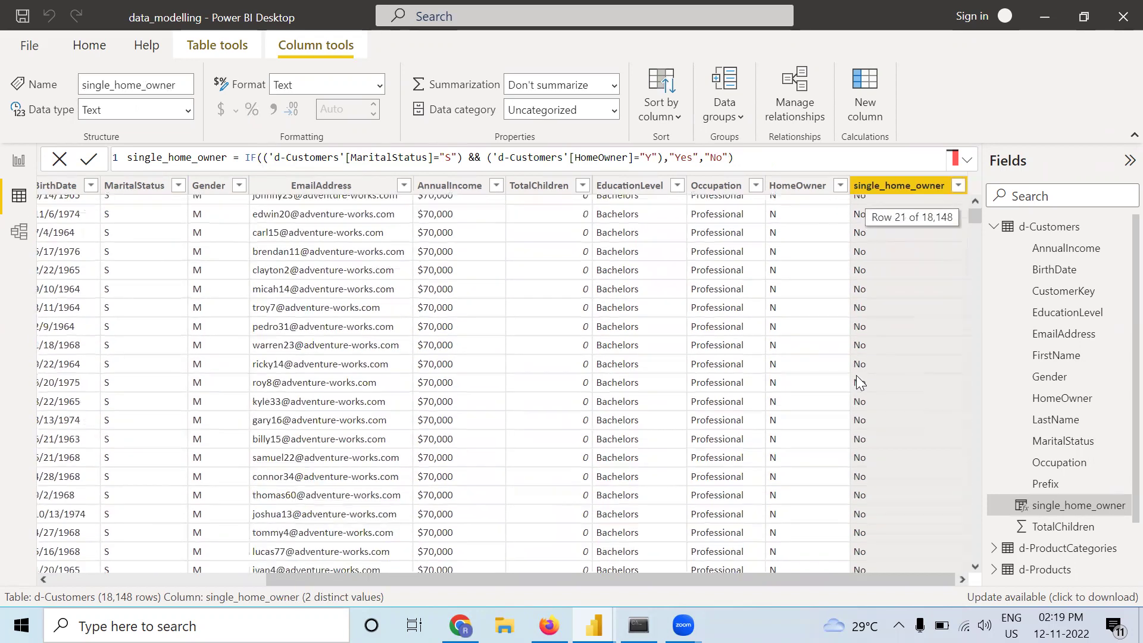
scroll(856, 380, down, 20)
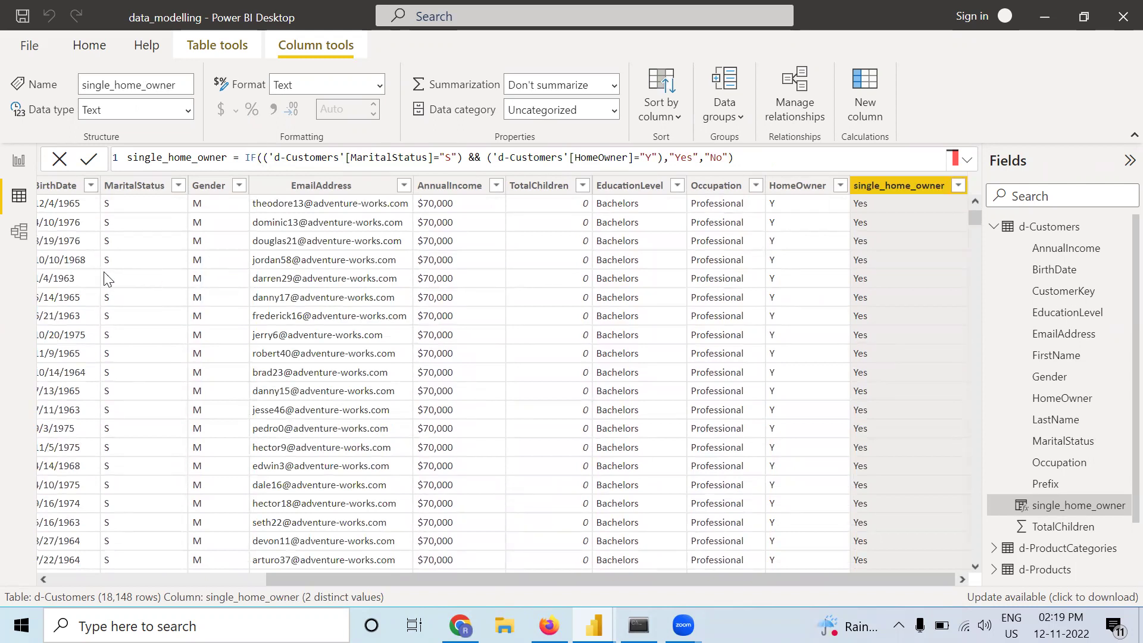
click(146, 278)
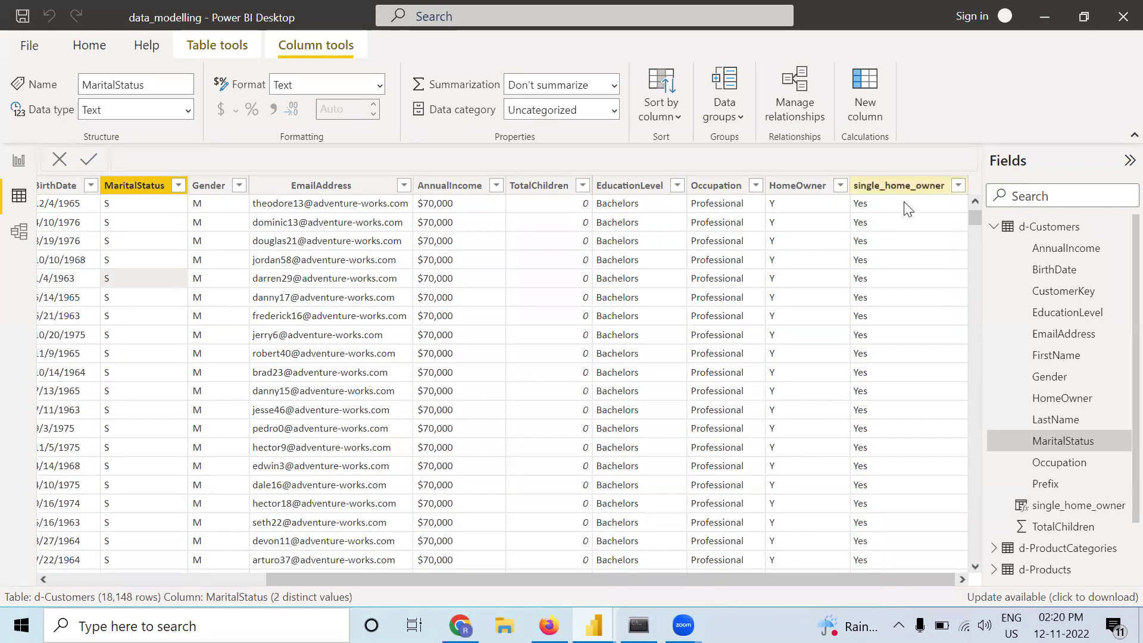
drag(976, 220, 860, 360)
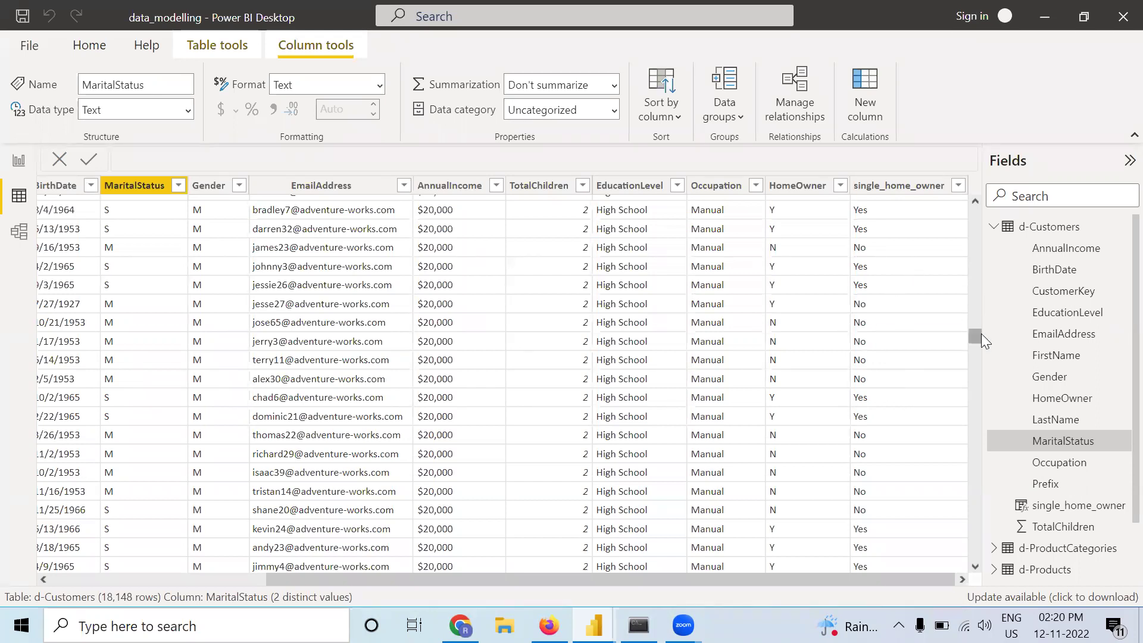
drag(973, 334, 972, 207)
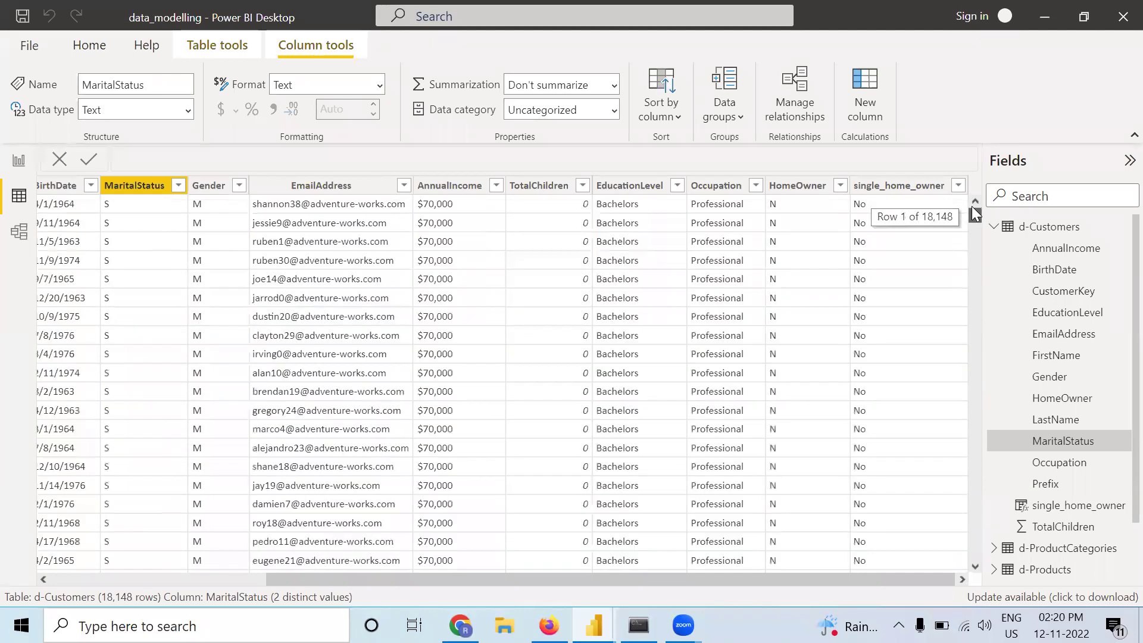
Build a table visual on the report page with AnnualIncome, HomeOwner and Occupation from d-Customers.
click(884, 187)
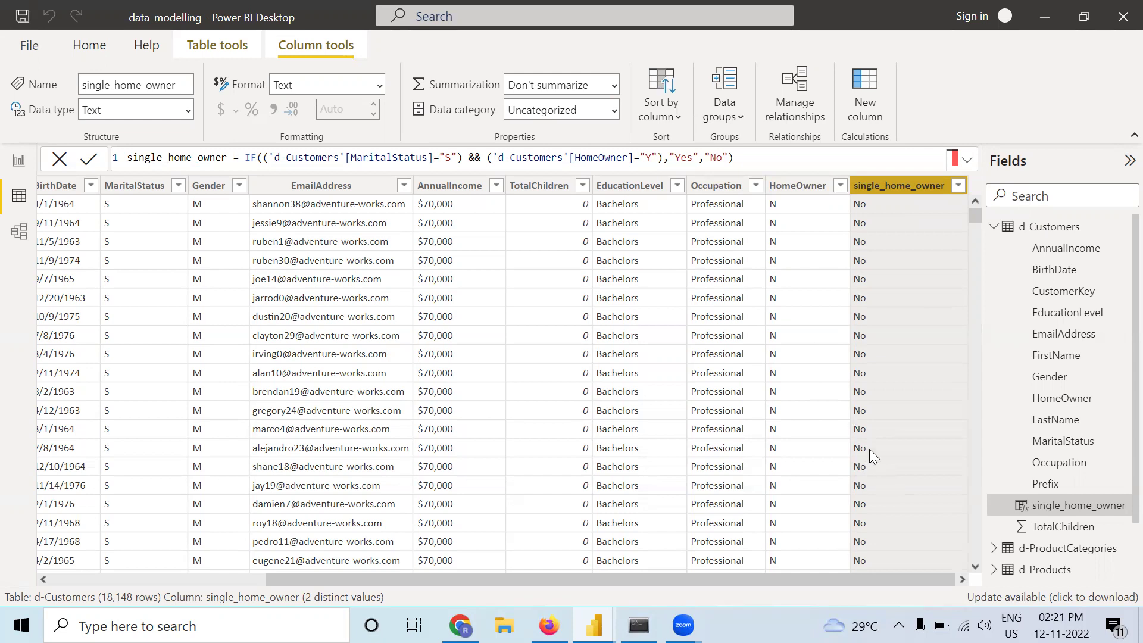
click(19, 160)
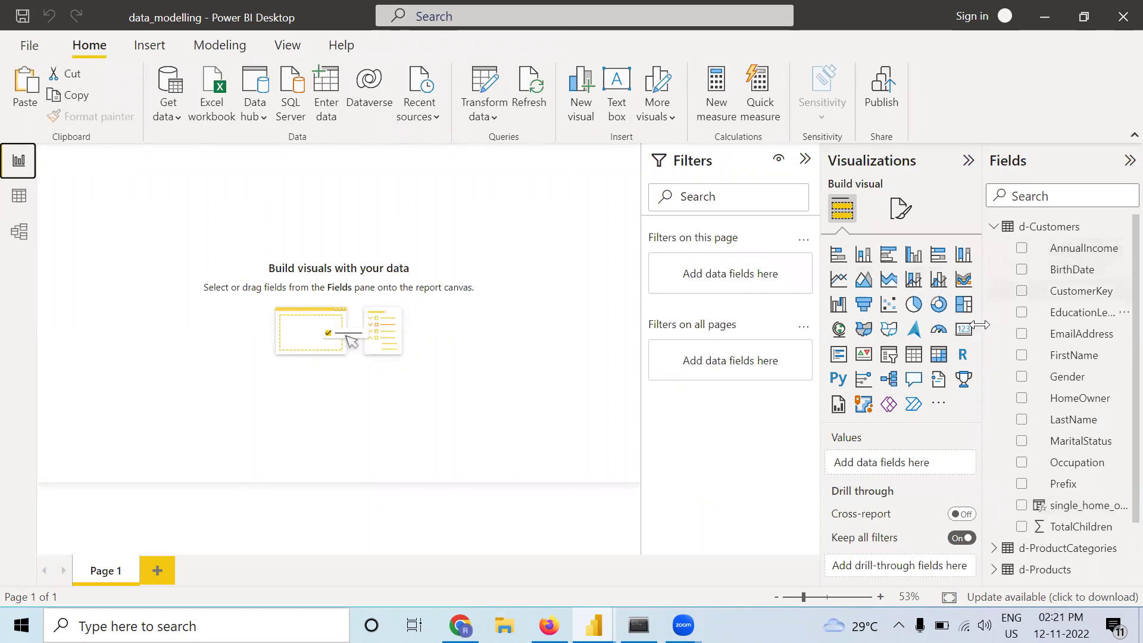
click(1005, 316)
drag(1066, 254, 891, 470)
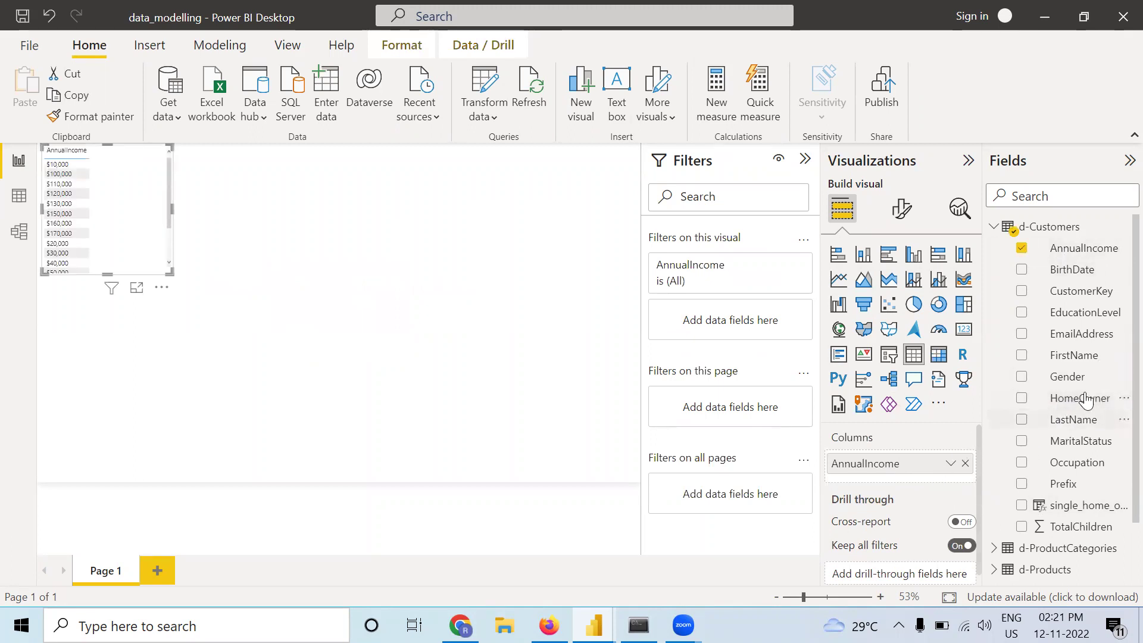
drag(1083, 400, 928, 482)
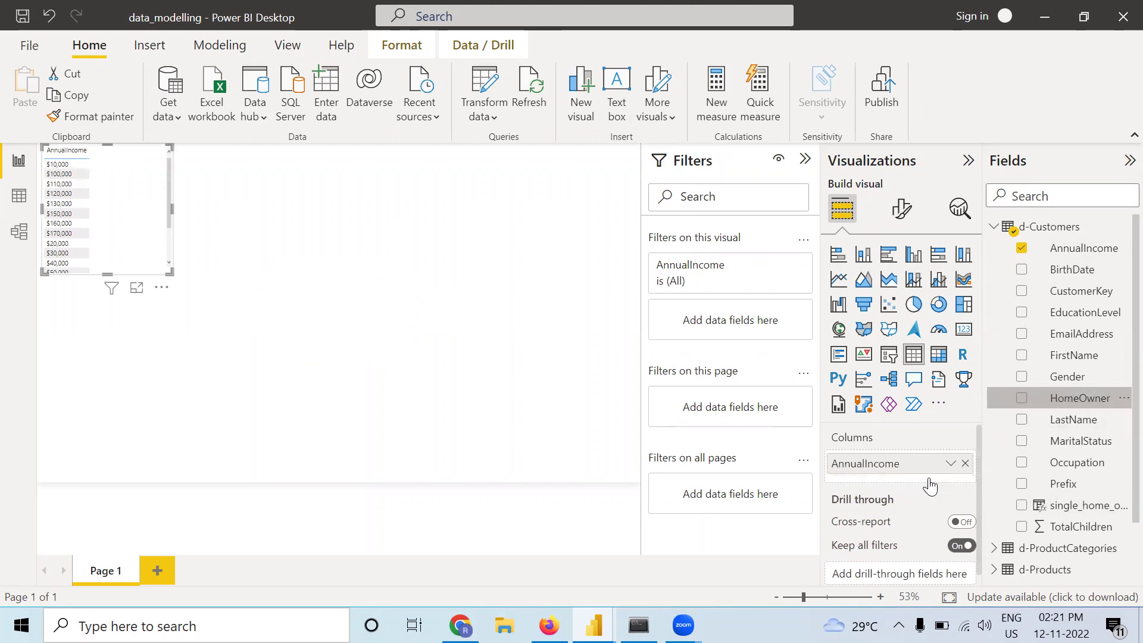
drag(1073, 470, 884, 451)
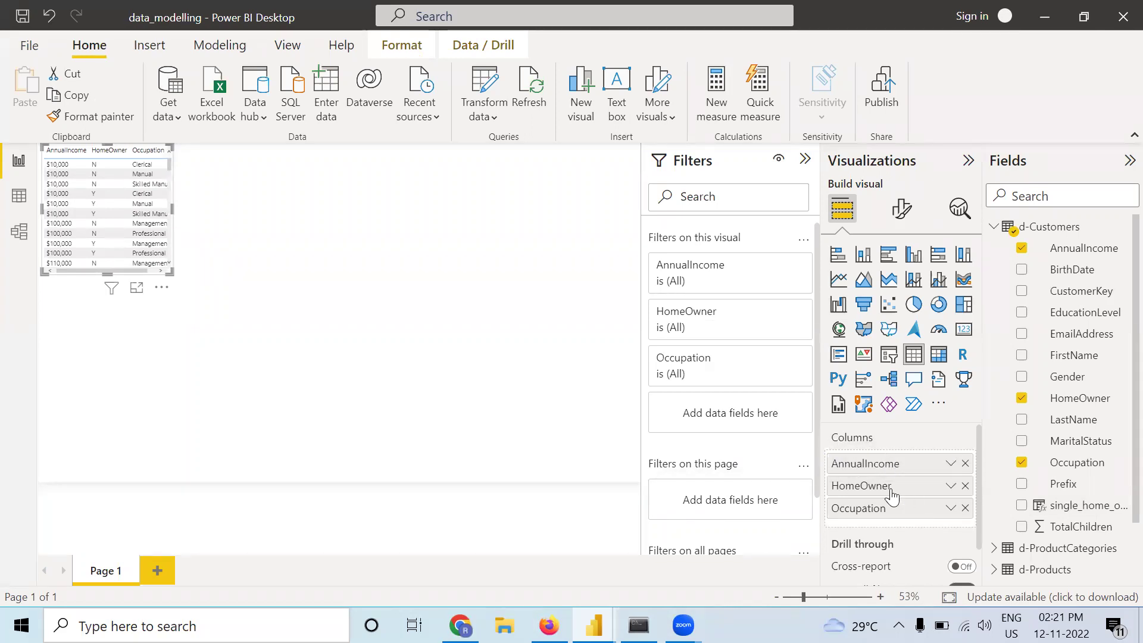
Reorder the table visual's columns to put HomeOwner after Occupation, and restore the original order.
drag(891, 496, 904, 523)
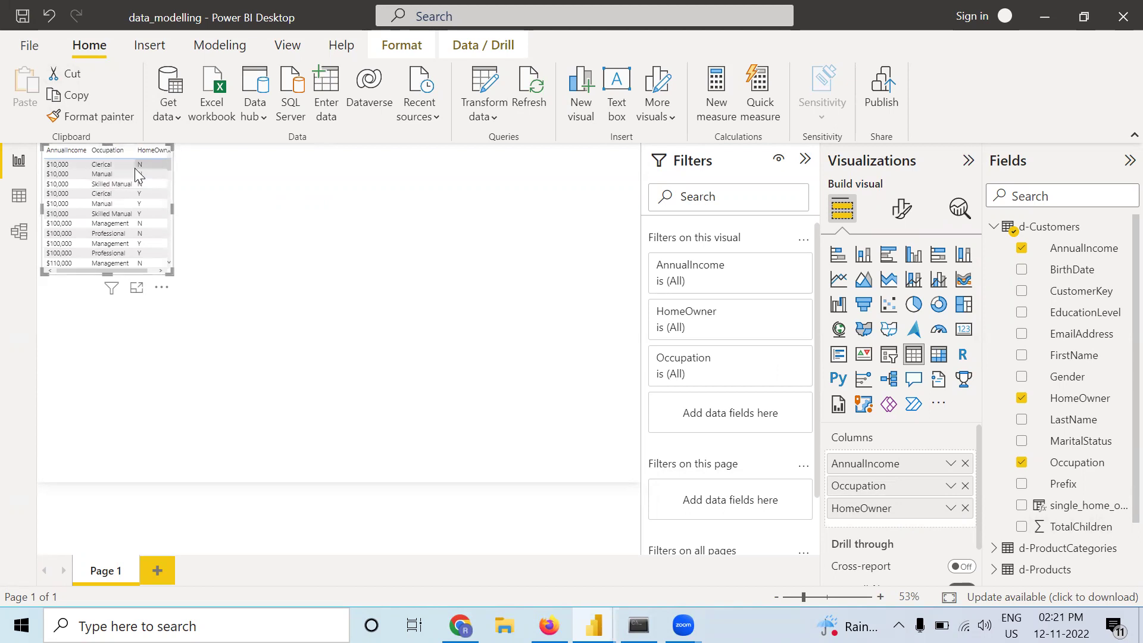
drag(855, 487, 864, 526)
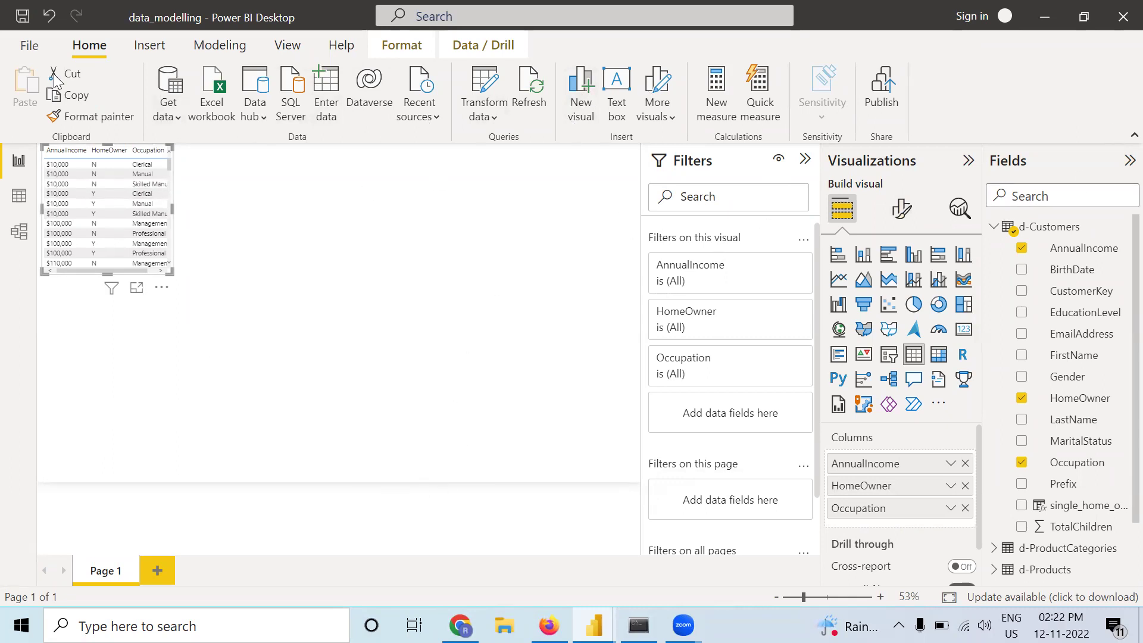
Replace the && operator with || between the two conditions in the single_home_owner formula, and commit it.
click(19, 196)
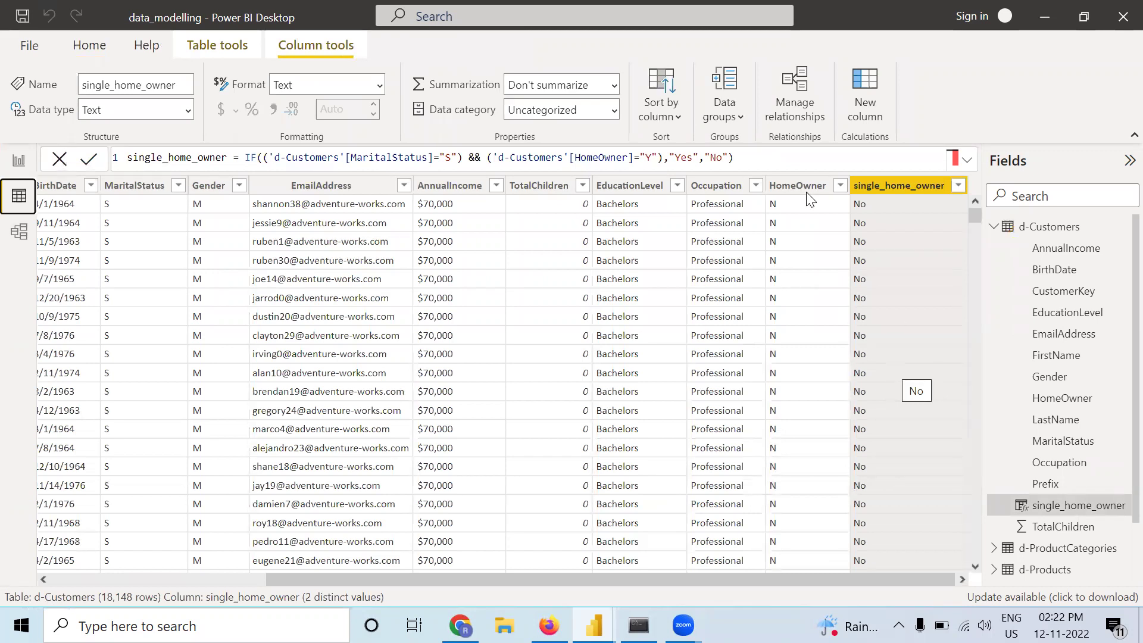
double_click(476, 157)
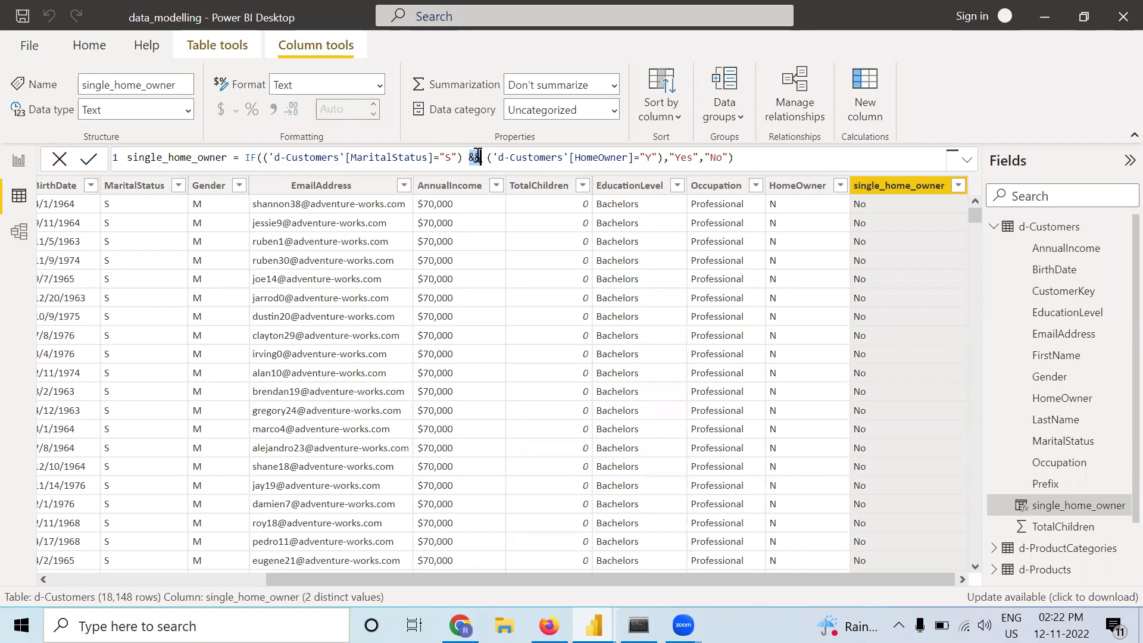
text(|)
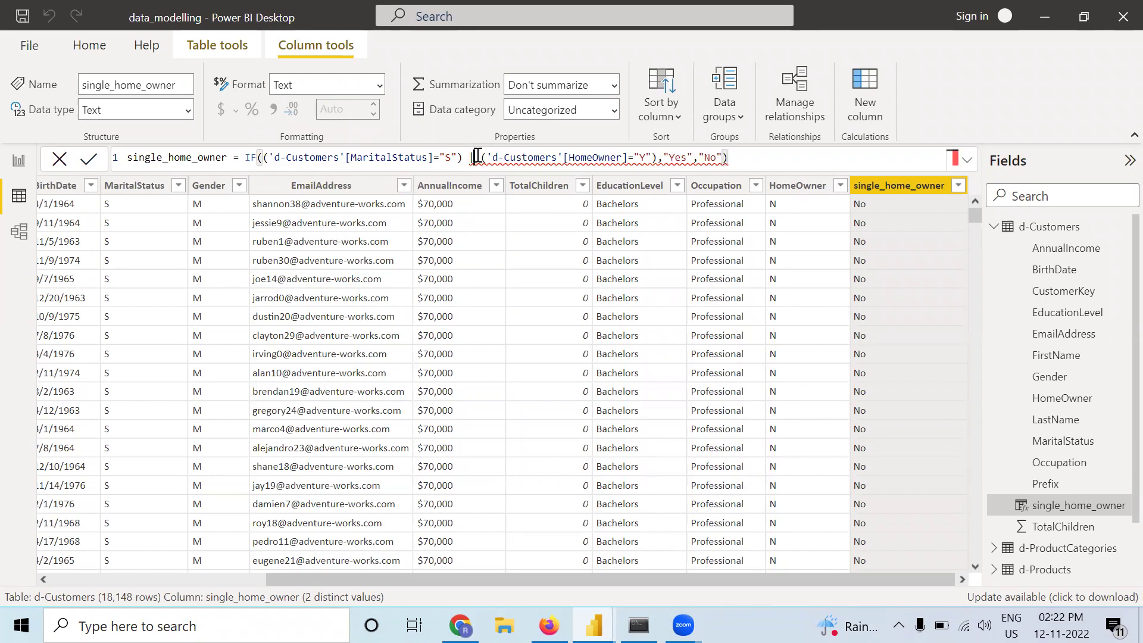
text(|)
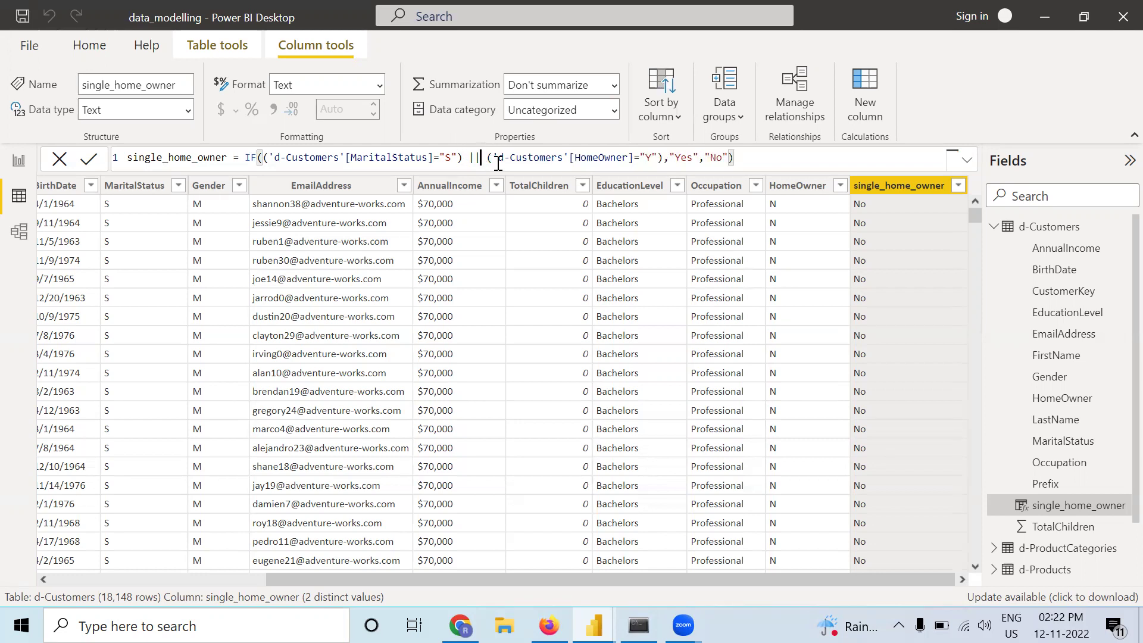
click(772, 153)
key(Return)
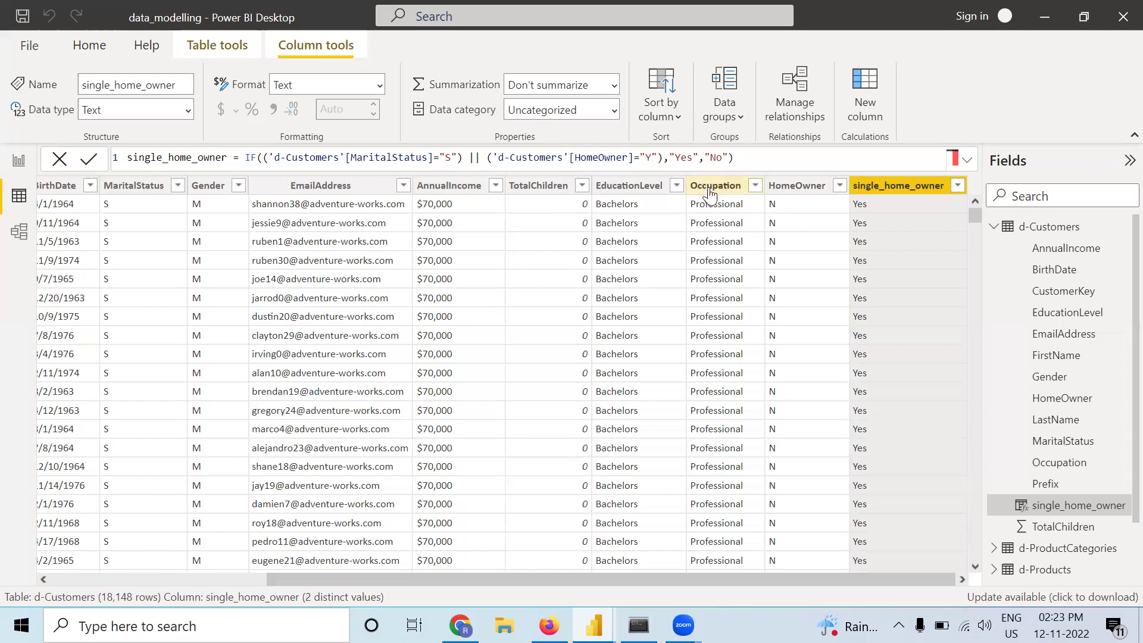
Compare the single_home_owner results with MaritalStatus and HomeOwner, and examine the BirthDate column in d-Customers.
drag(482, 581, 318, 264)
drag(707, 576, 913, 572)
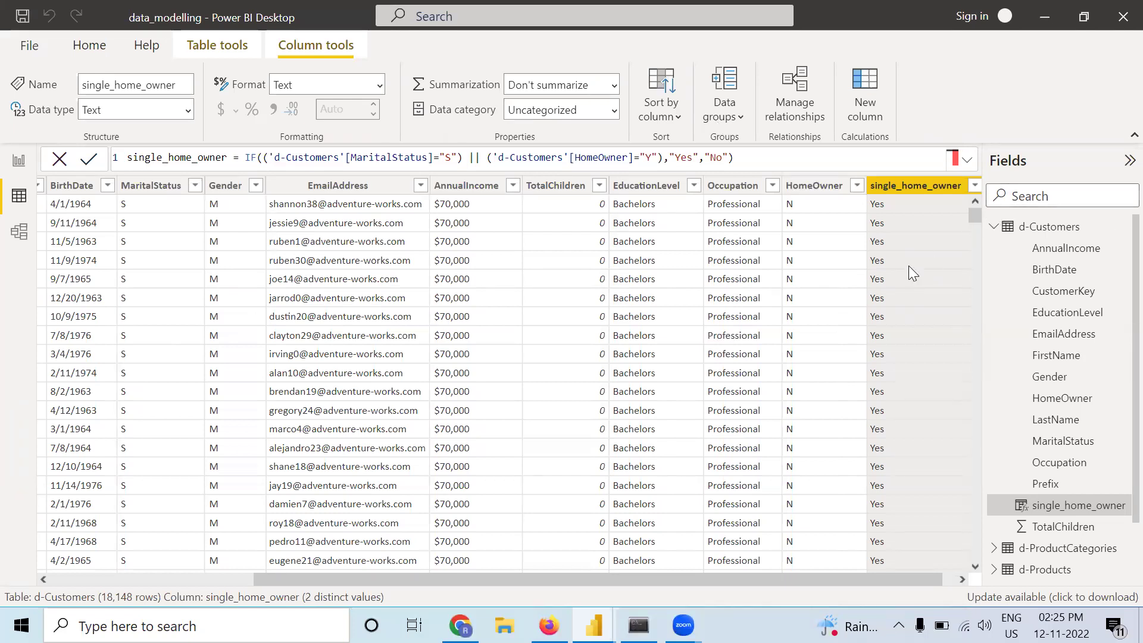
drag(936, 583, 964, 581)
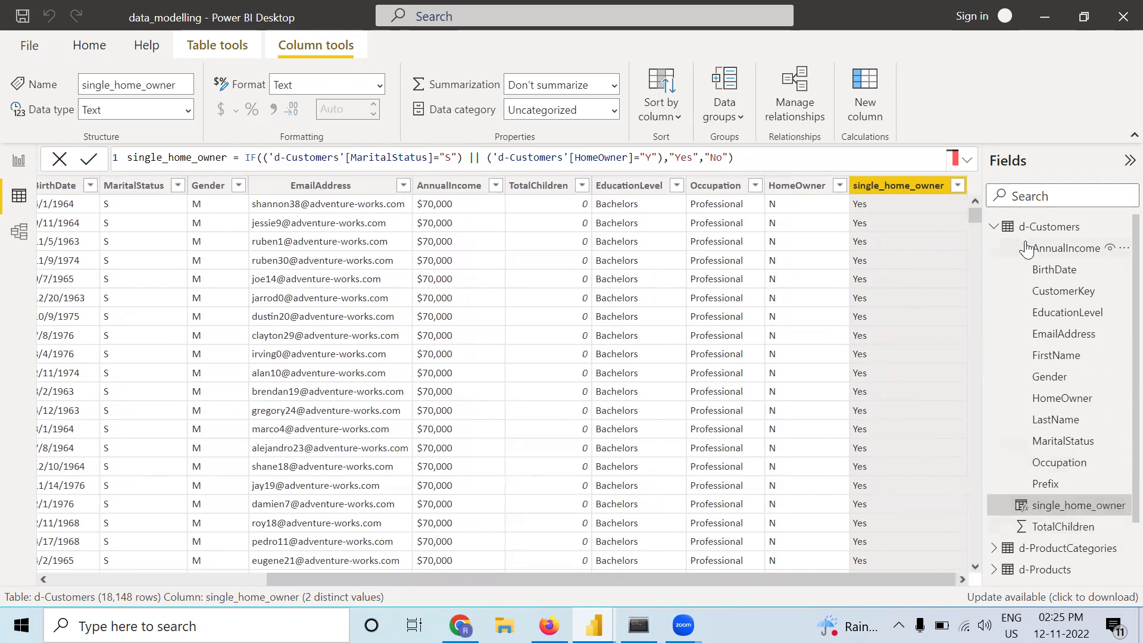
drag(1027, 250, 936, 239)
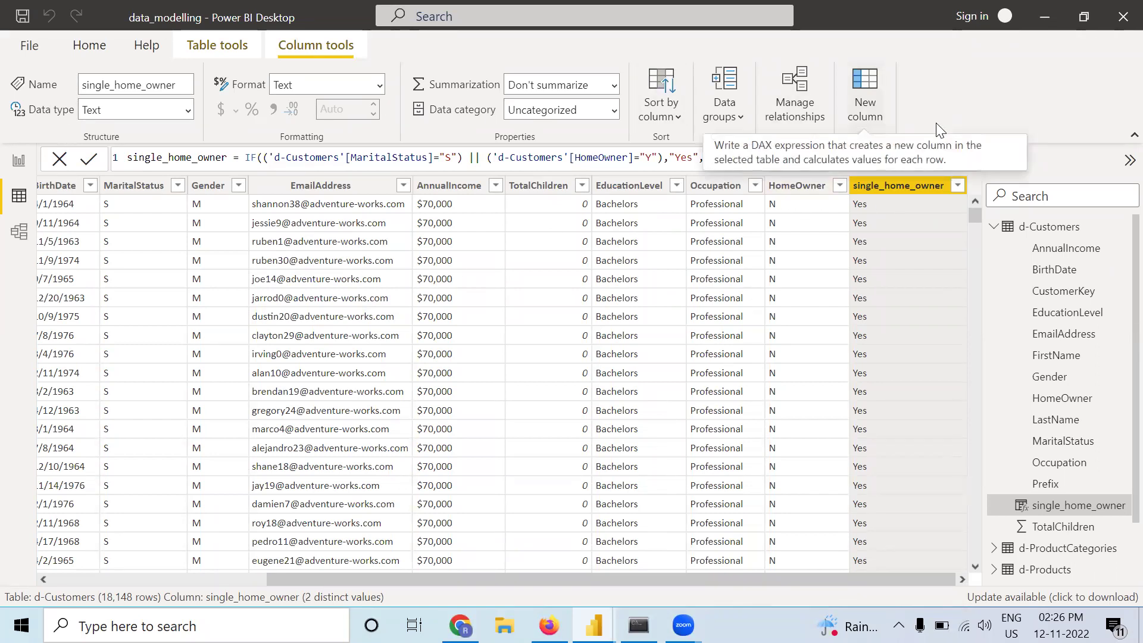
drag(411, 581, 189, 581)
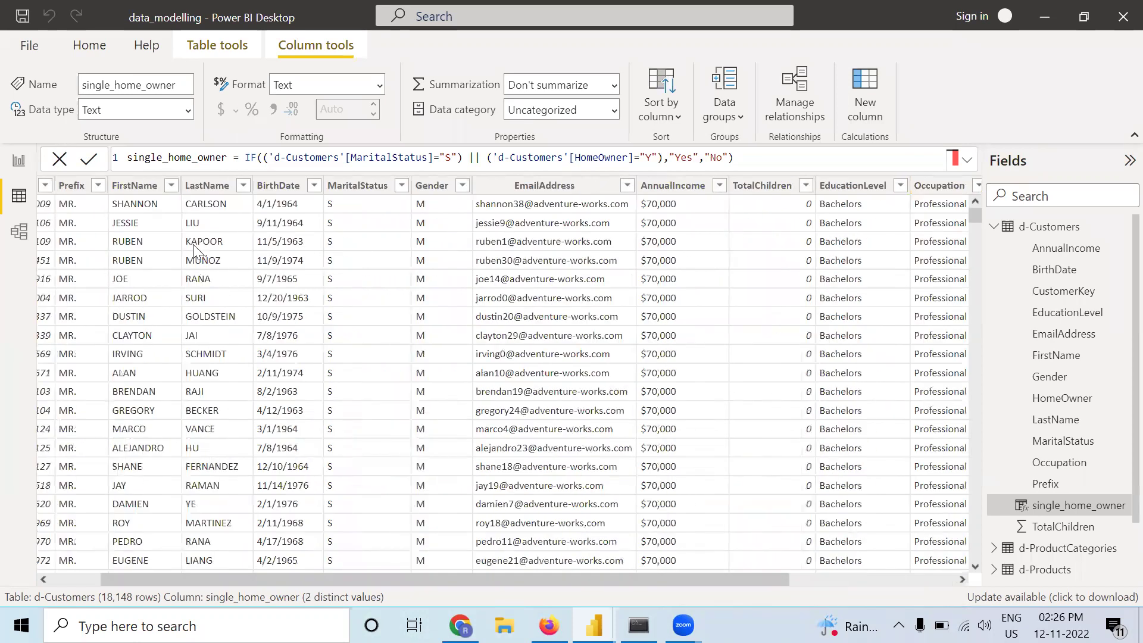
click(266, 188)
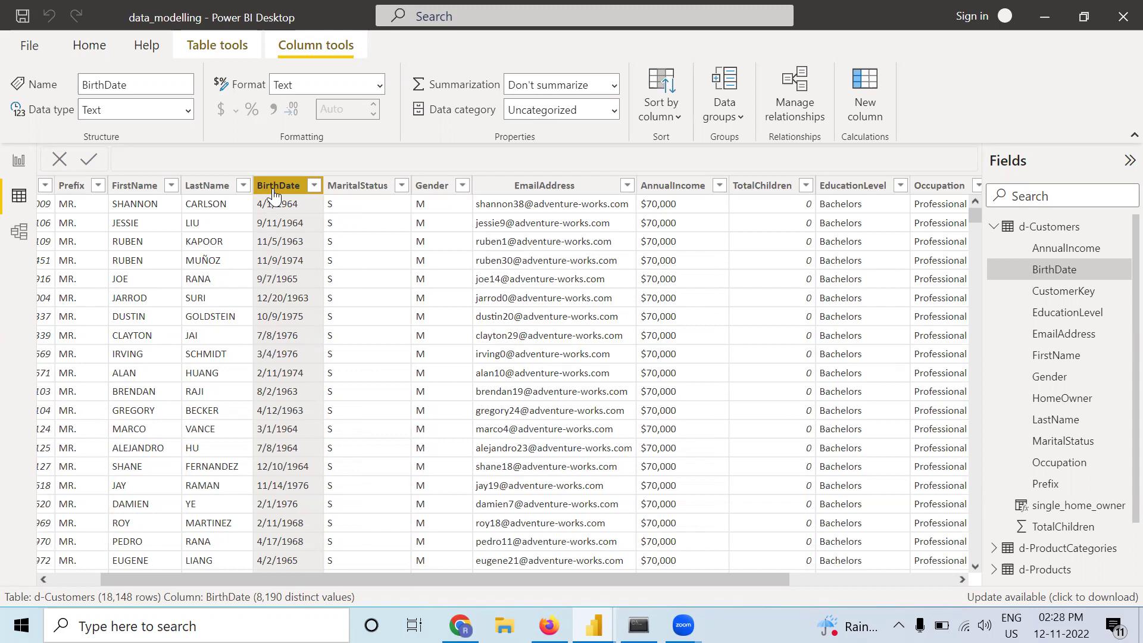
drag(754, 570, 897, 562)
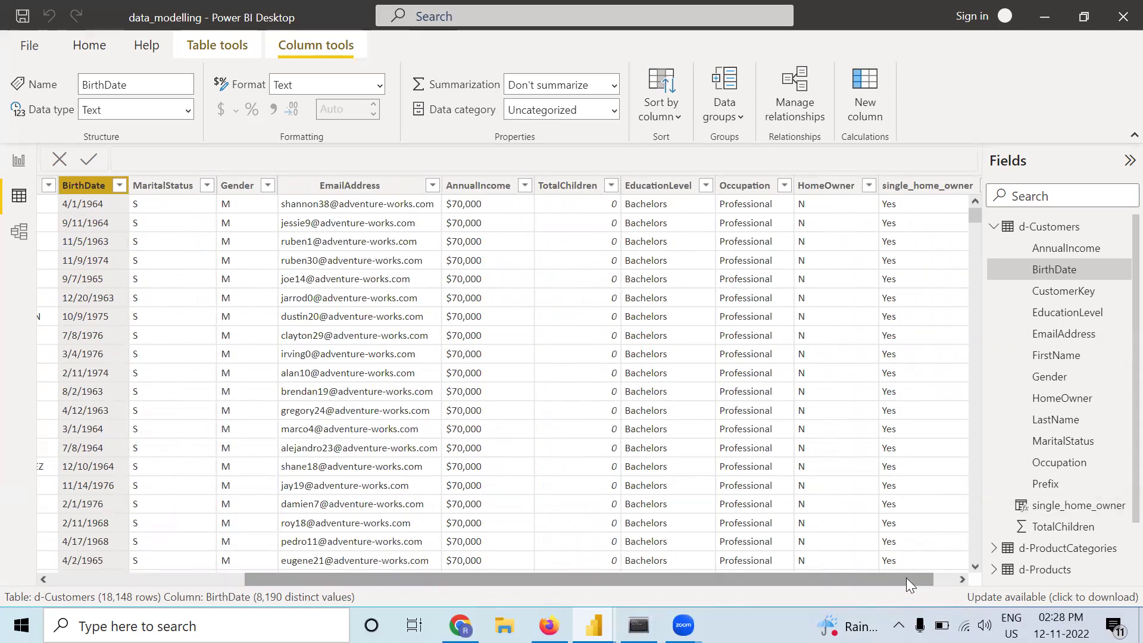
drag(906, 578, 957, 570)
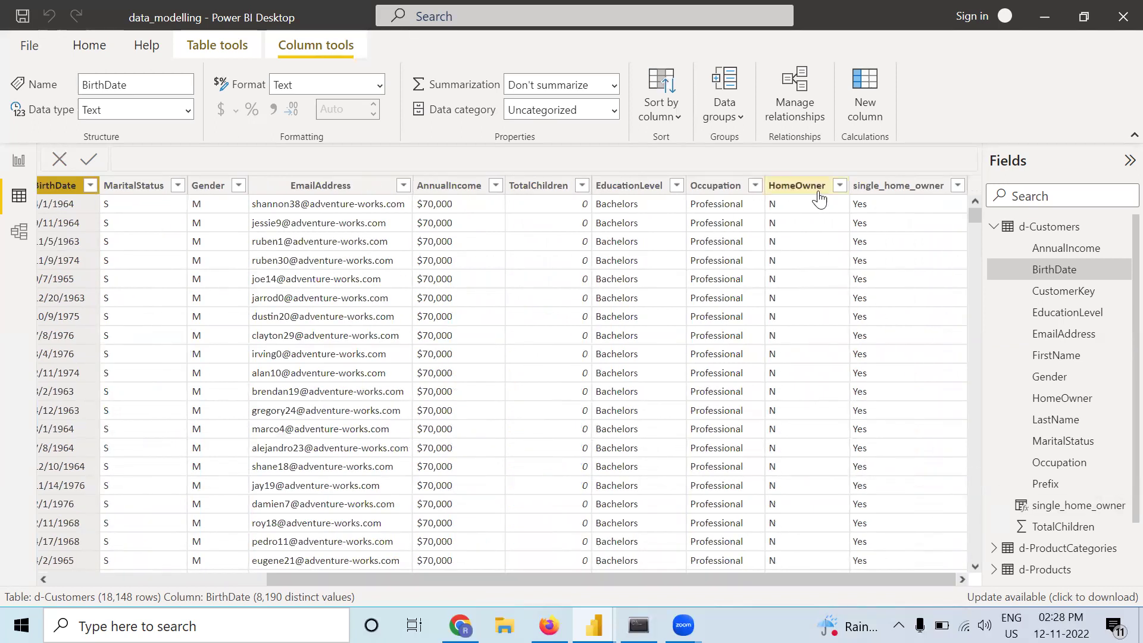
Add a calculated column named current to d-Customers with the formula TODAY().
click(873, 189)
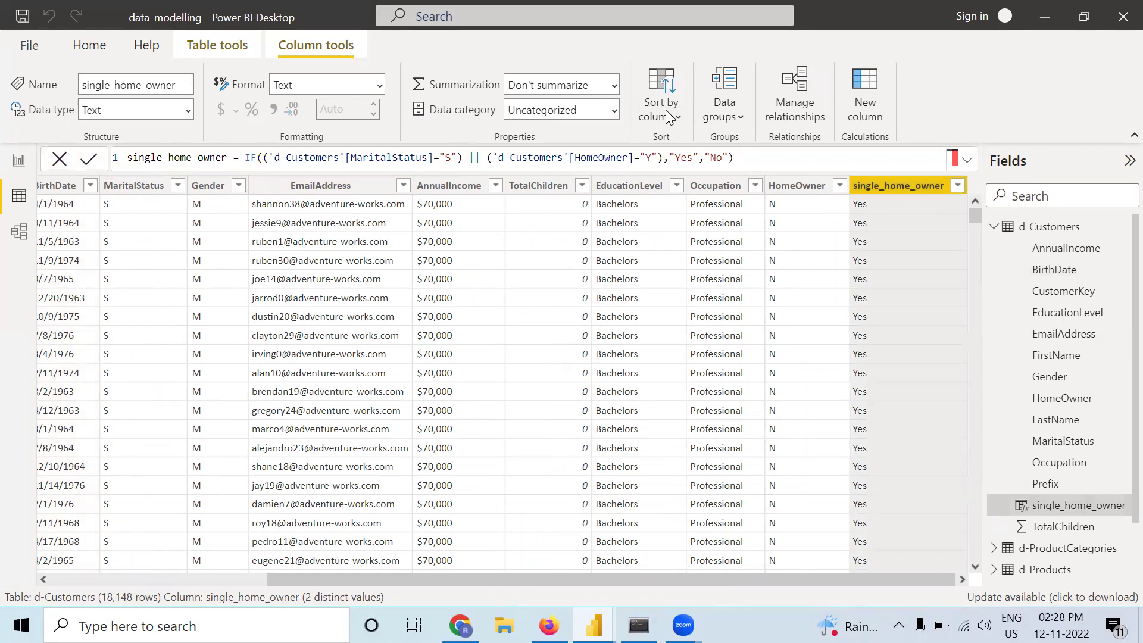
click(864, 95)
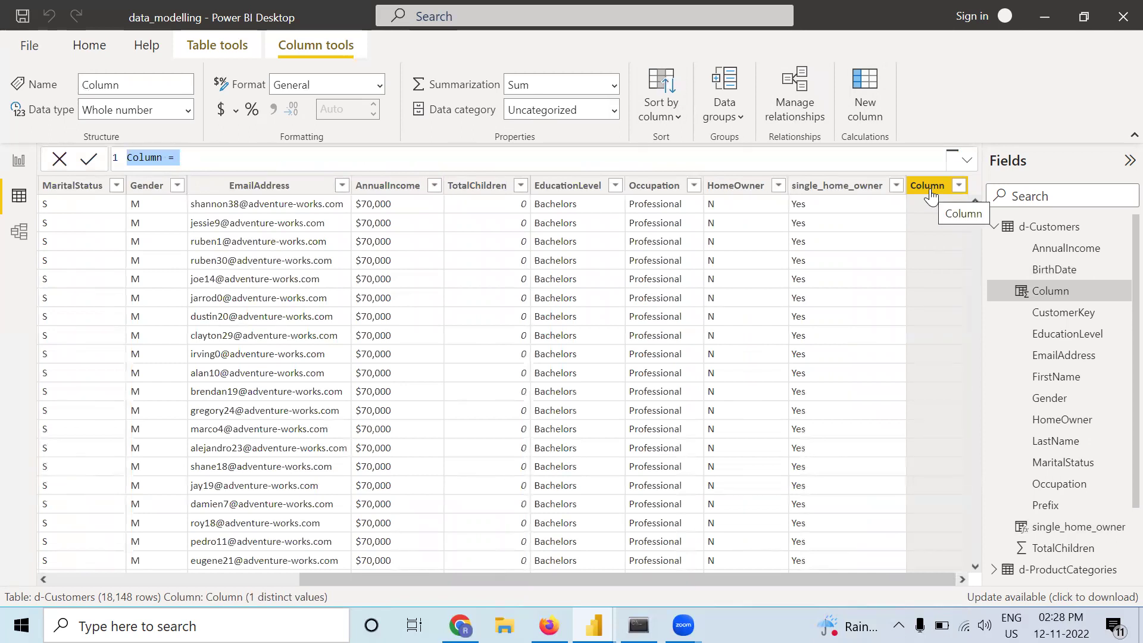
text(curr)
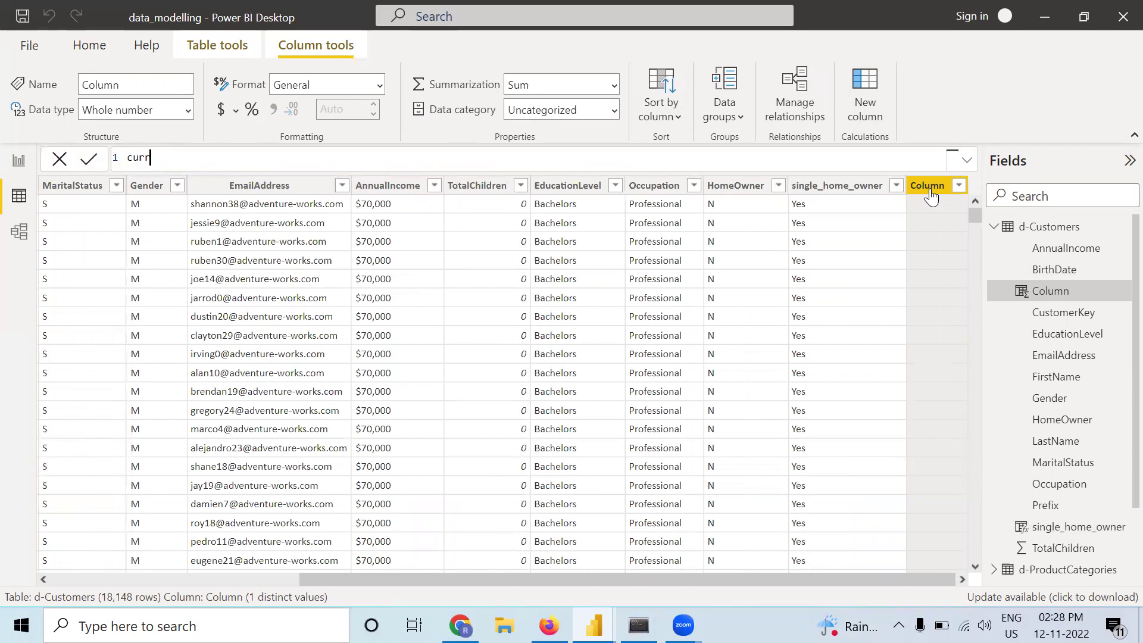
text(ent = to)
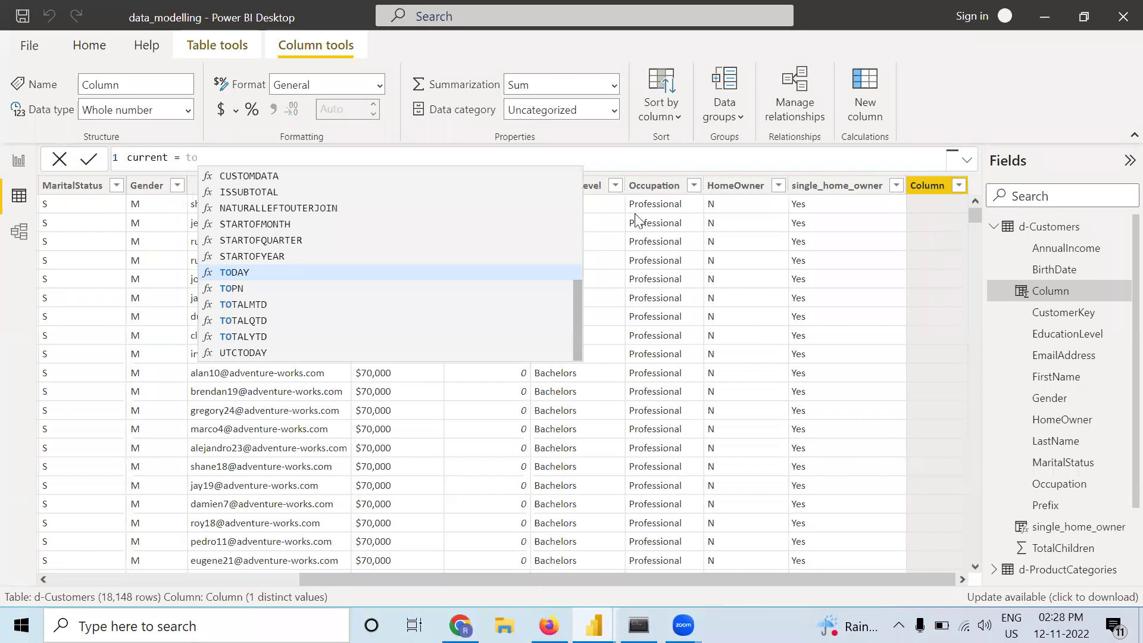
click(458, 276)
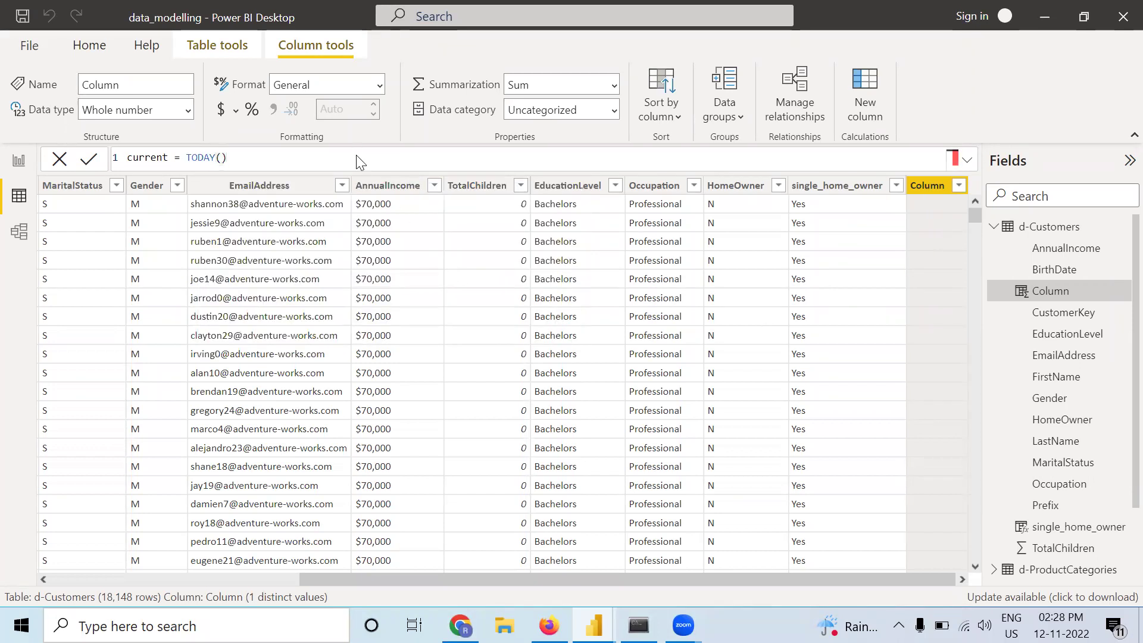
key(Return)
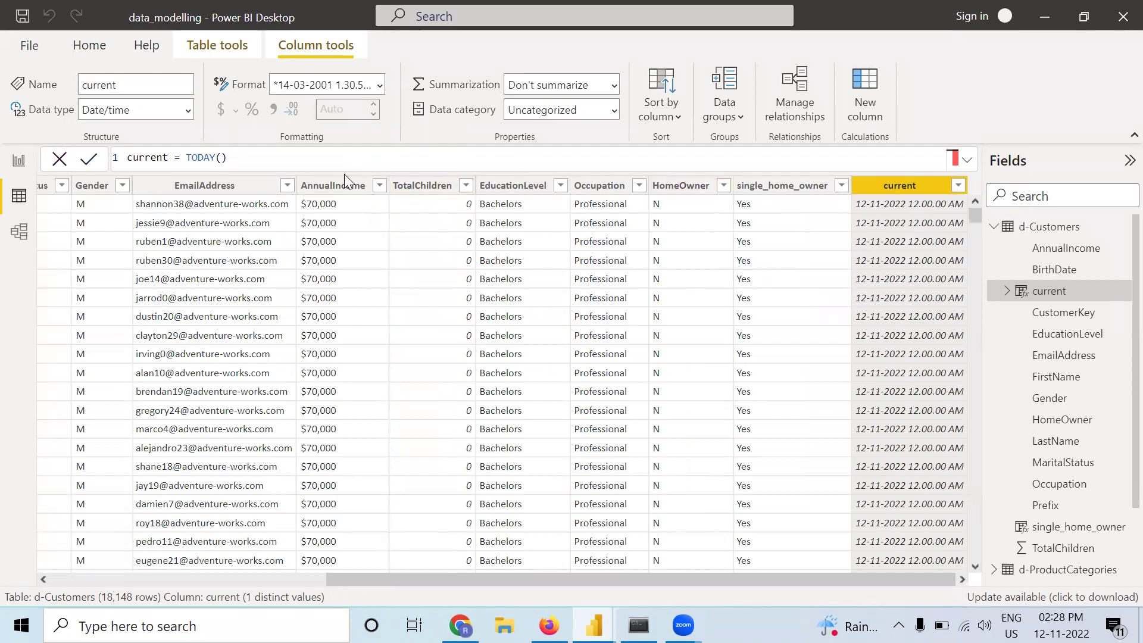
Wrap TODAY() in the YEAR function in the current column's formula, and commit it.
double_click(186, 158)
text(year)
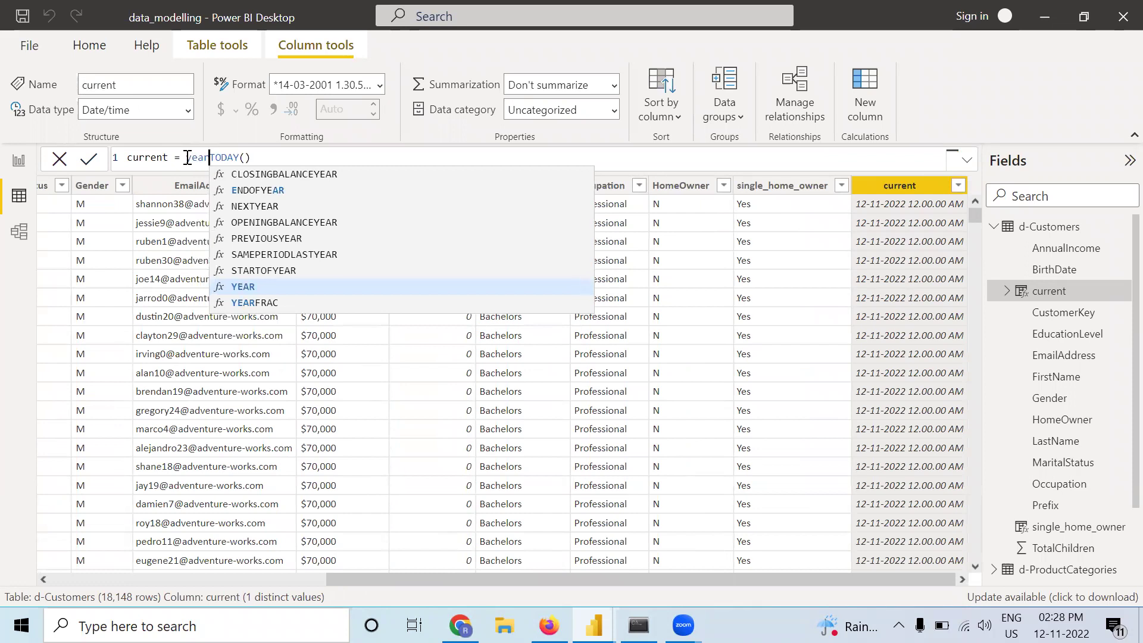
click(301, 286)
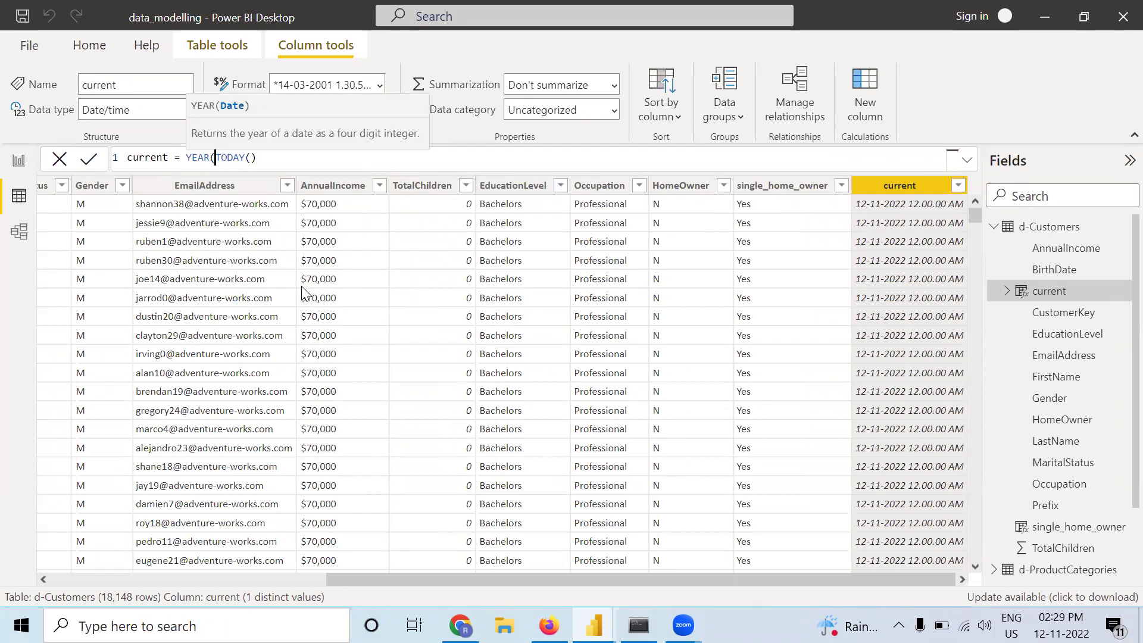
click(265, 158)
text())
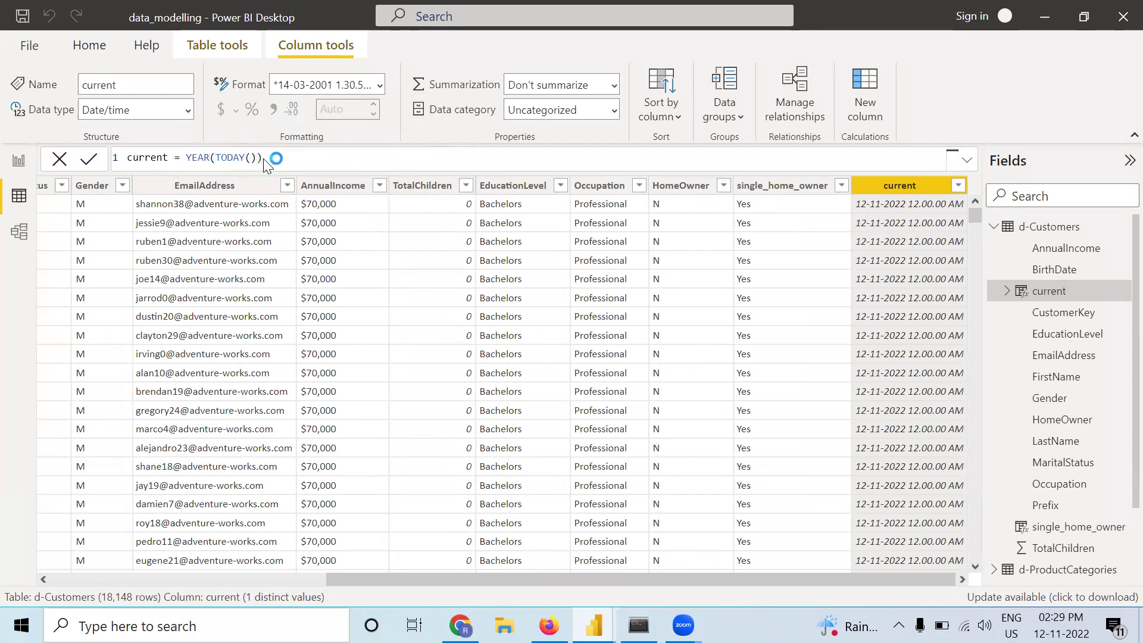
key(Return)
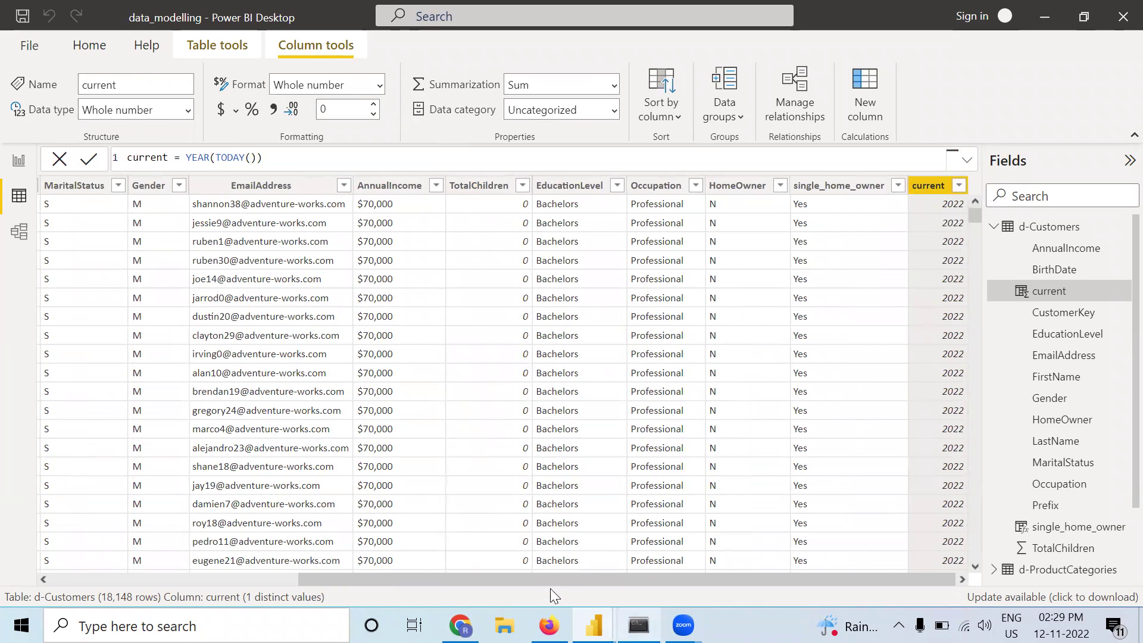
Add a calculated column named Birth_year to d-Customers with the formula YEAR('d-Customers'[BirthDate]), and commit it.
drag(530, 582, 283, 580)
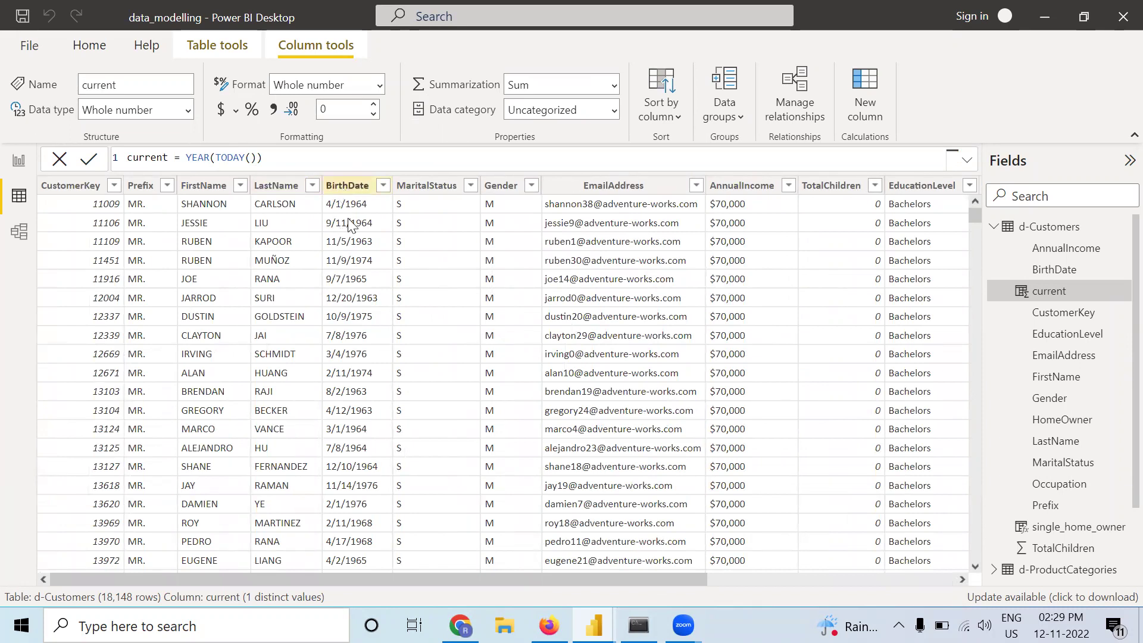
drag(627, 574, 876, 565)
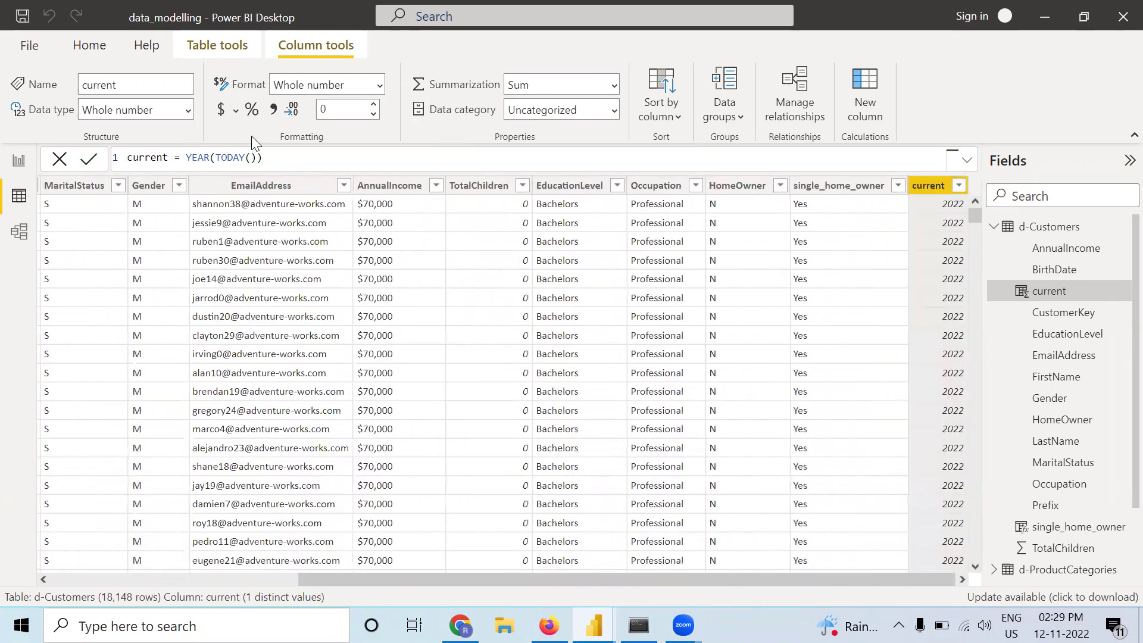
click(843, 109)
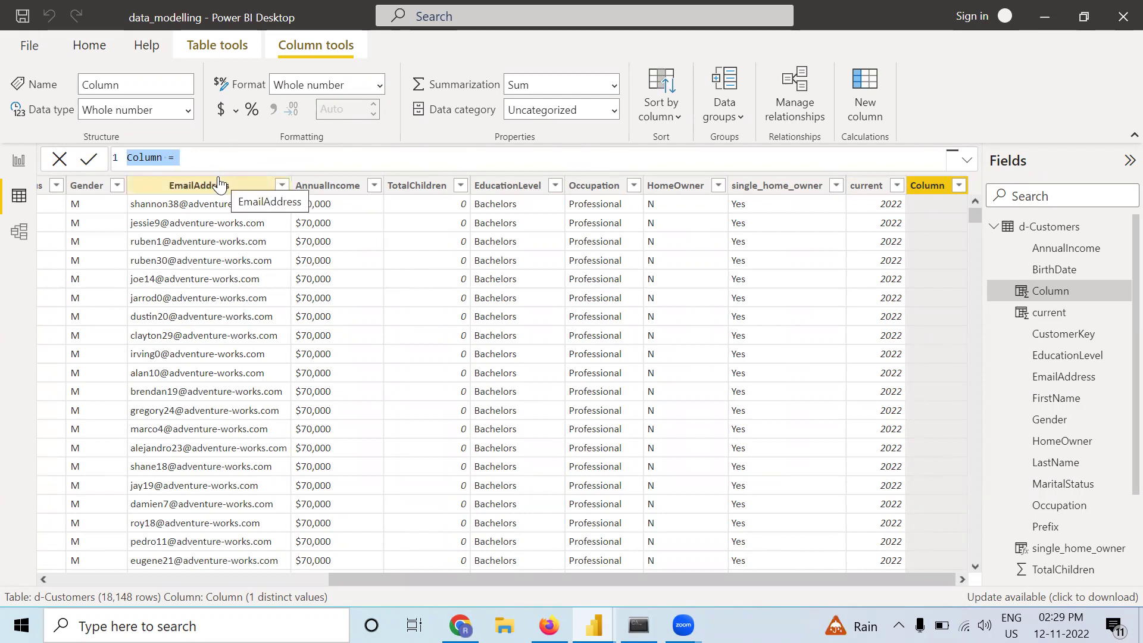
text(Birth)
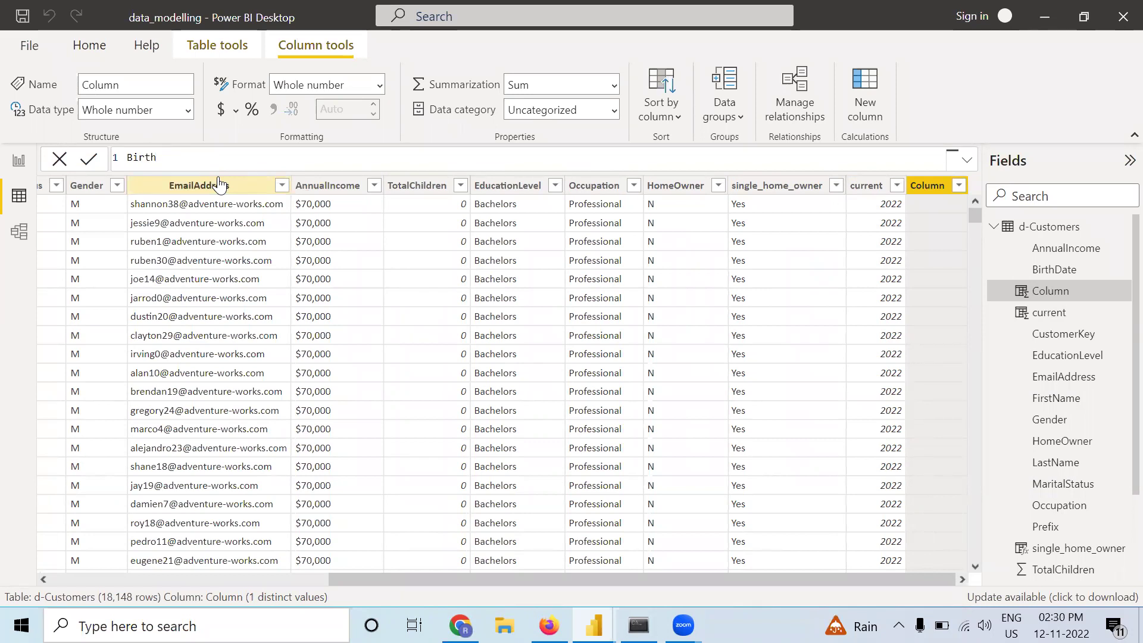
text(_year = y)
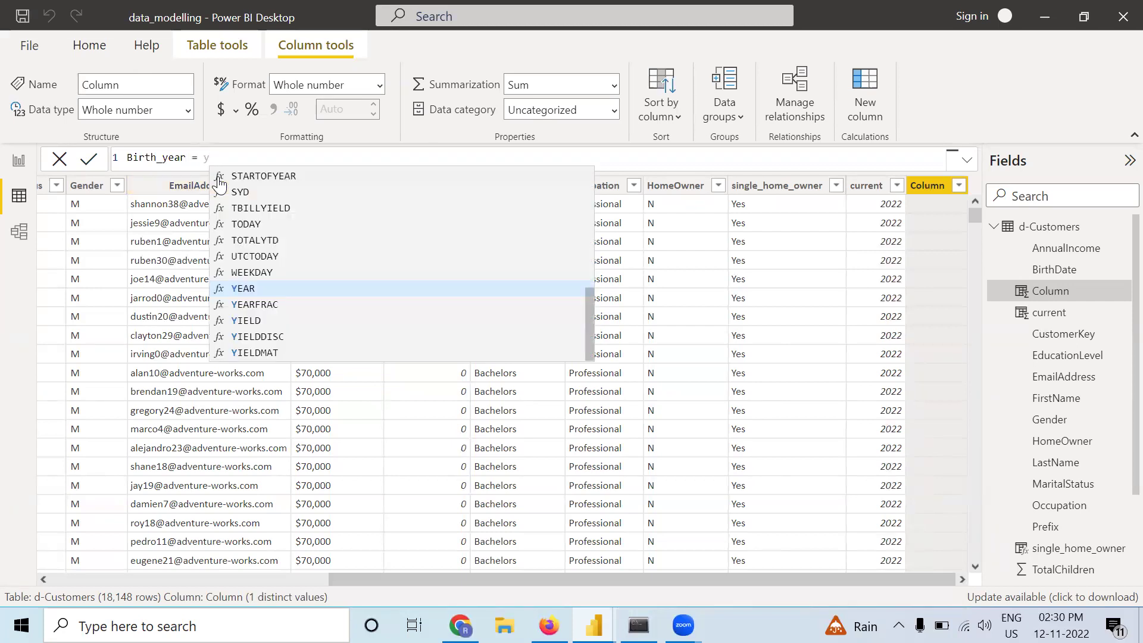
click(261, 289)
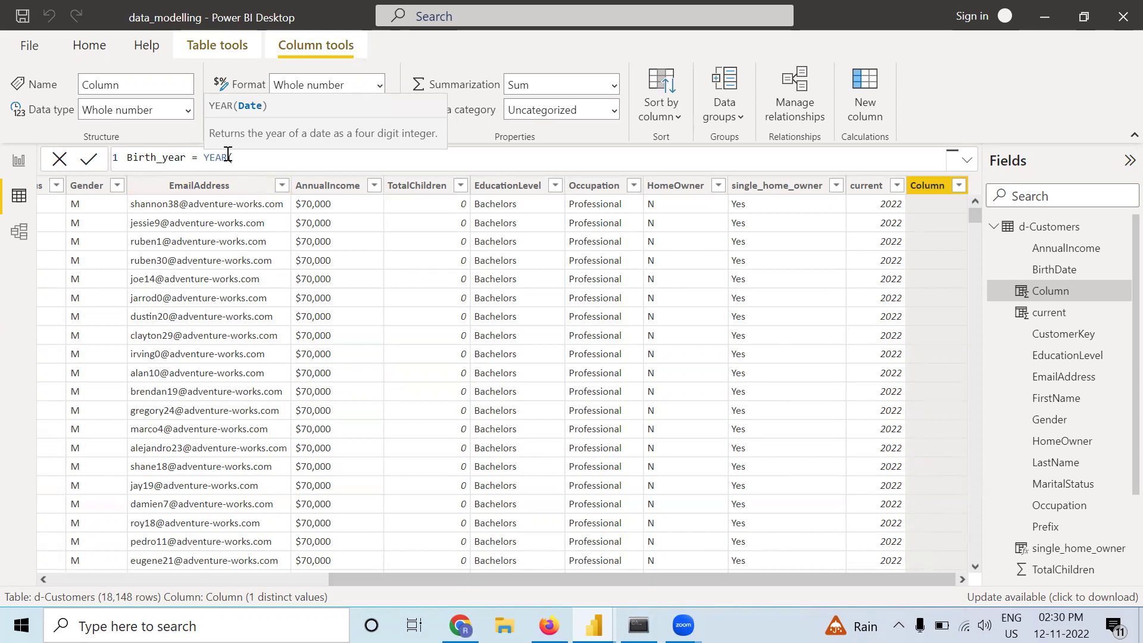
text(bir)
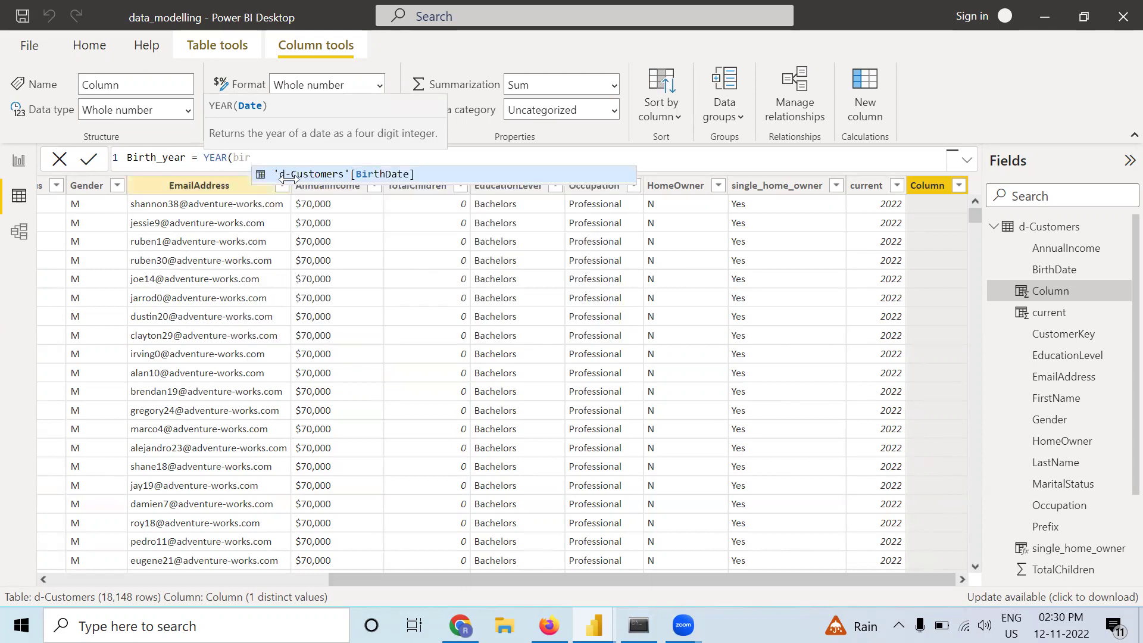
click(277, 176)
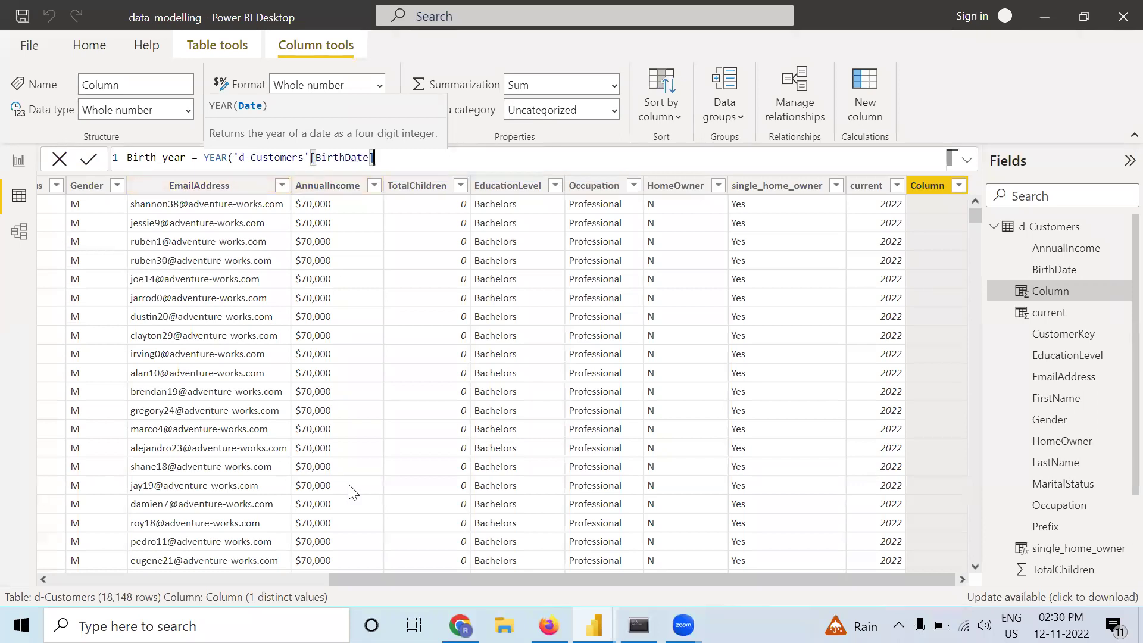
drag(358, 586, 171, 571)
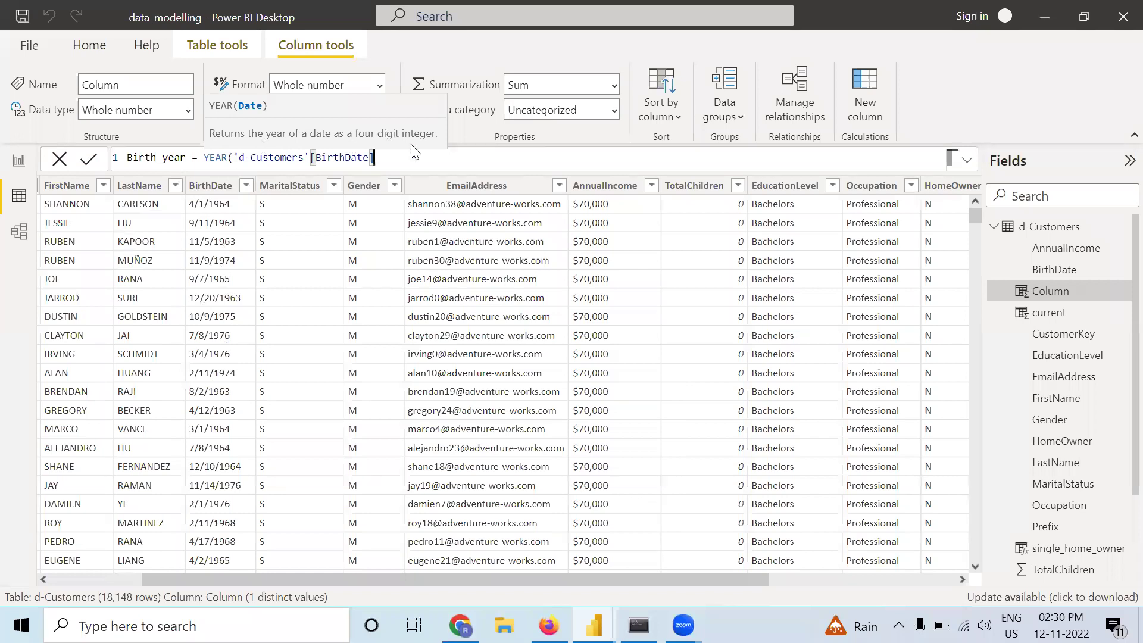
text())
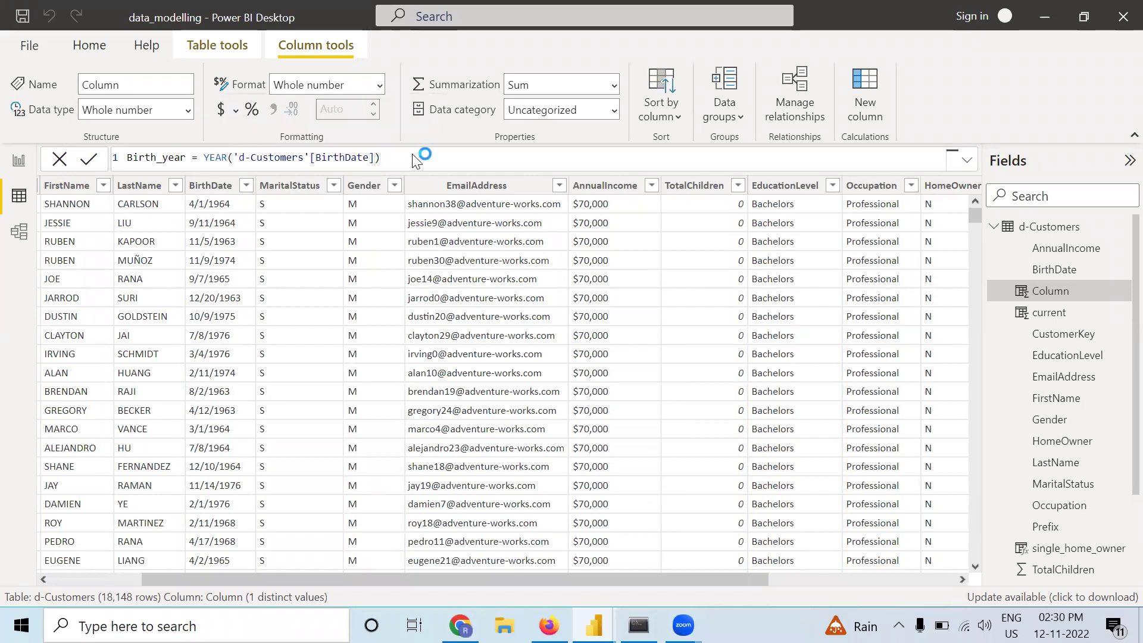
key(Return)
Add a calculated column named Age to d-Customers that subtracts 'd-Customers'[Birth_year] from 'd-Customers'[current], and commit it.
drag(632, 577, 843, 578)
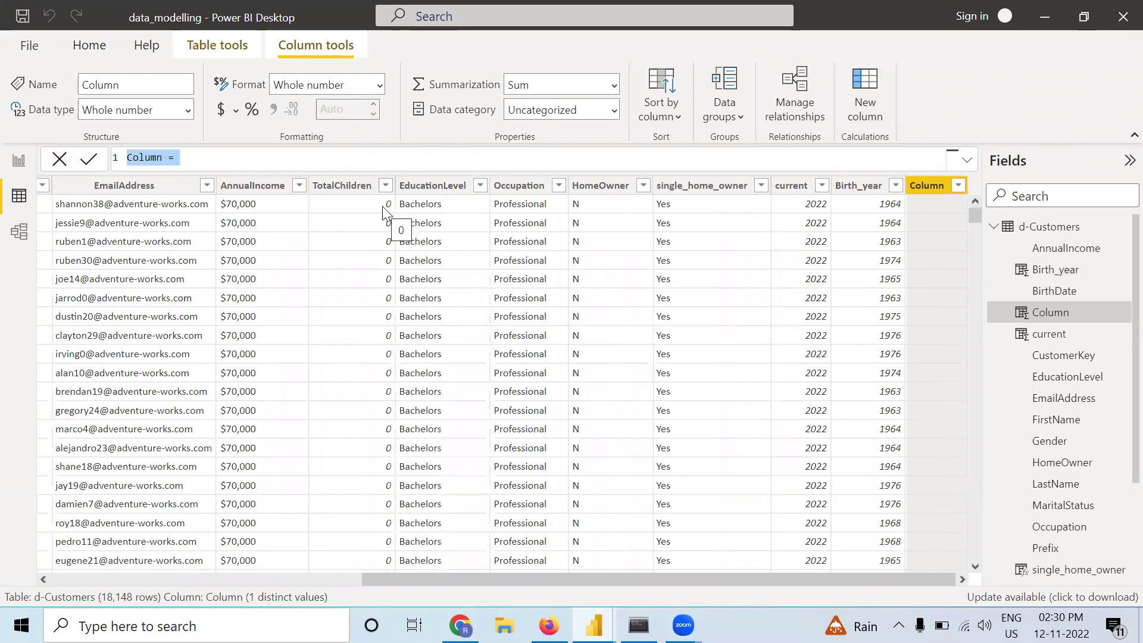
text(Age =)
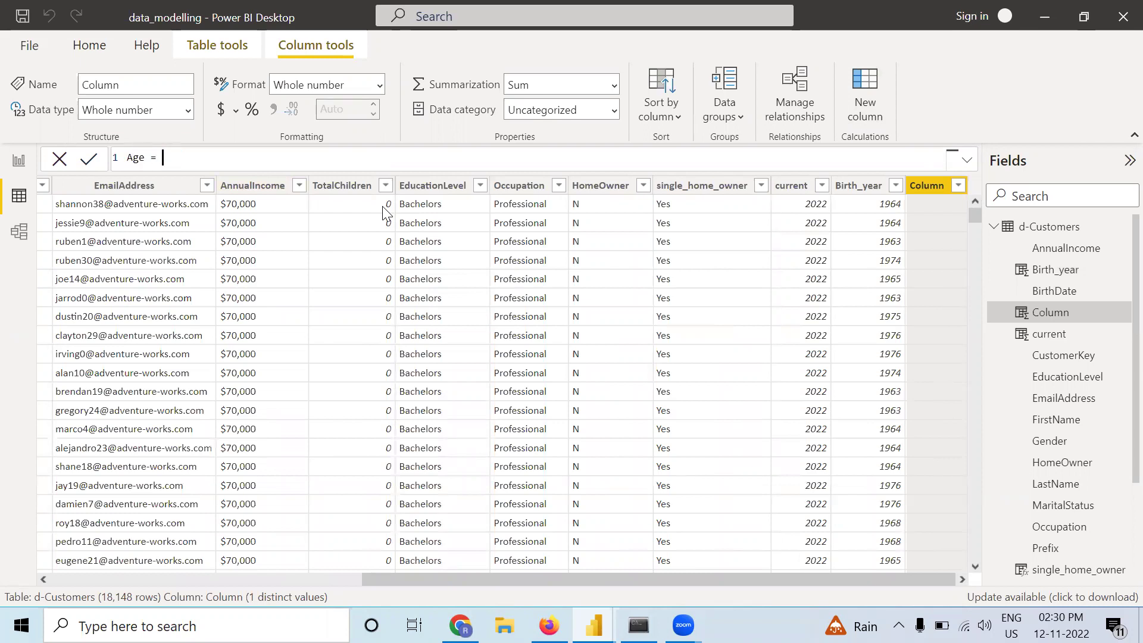
text( cur)
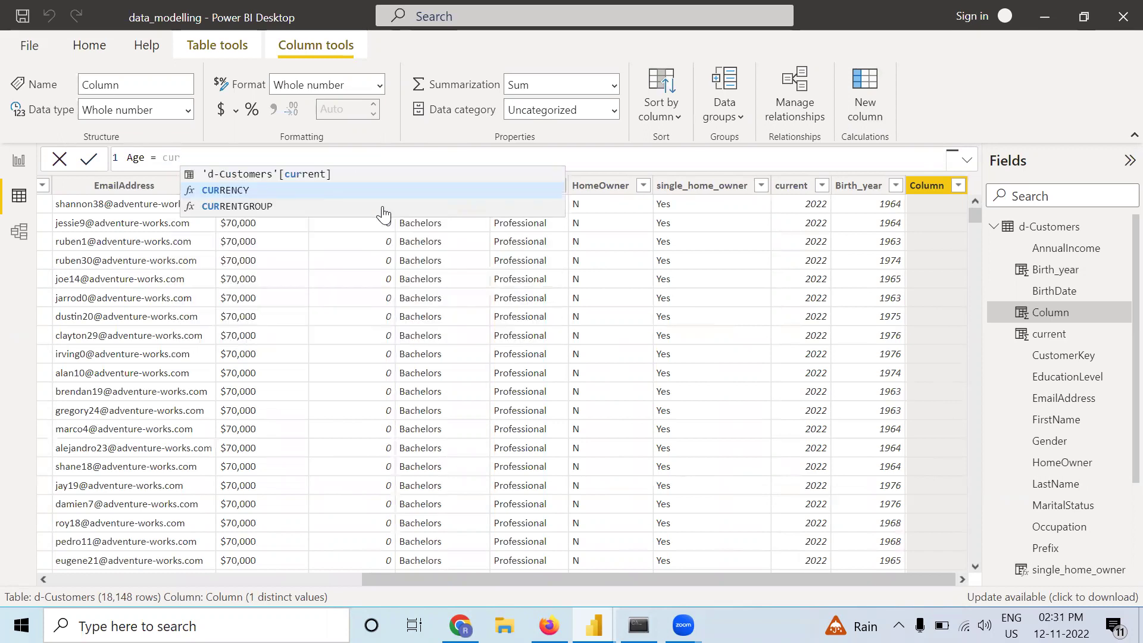
click(372, 174)
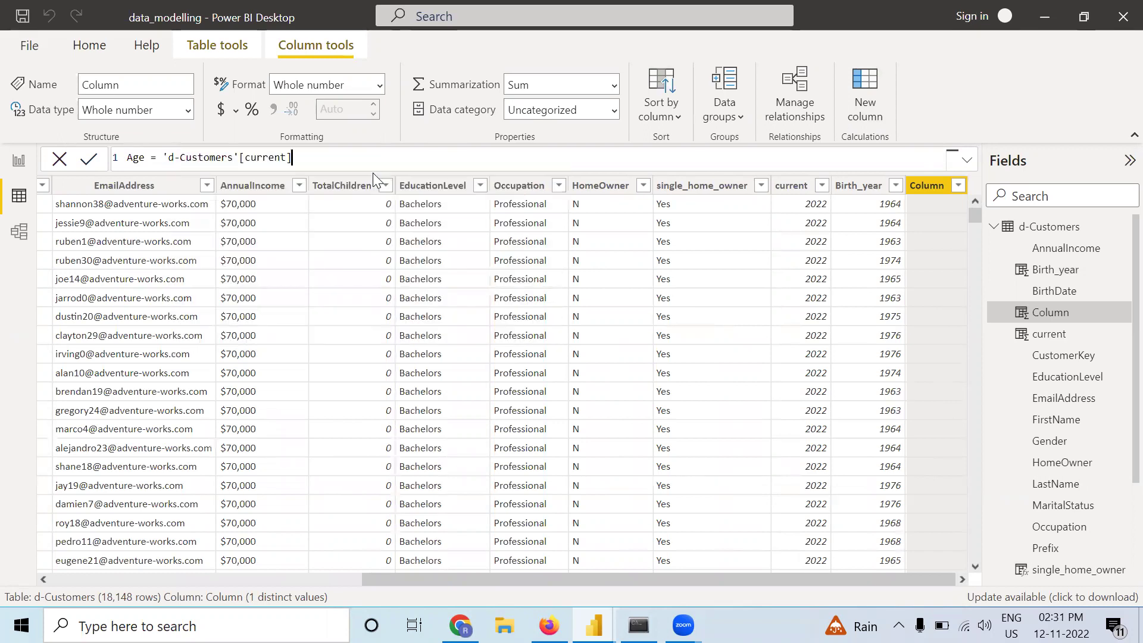
text(-)
text(bir)
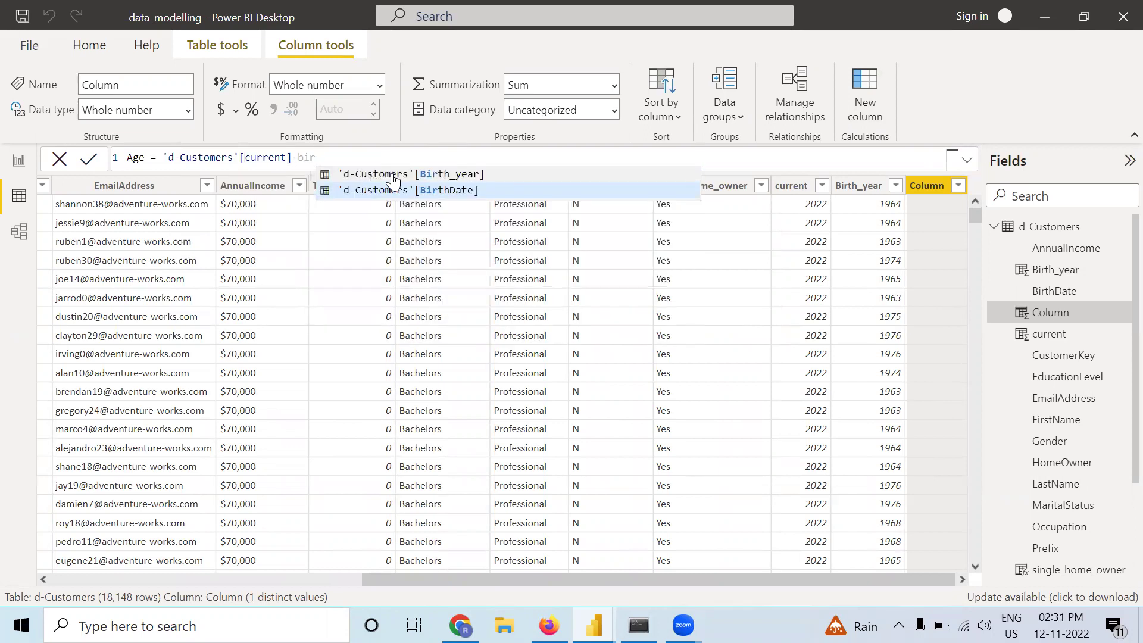
click(393, 173)
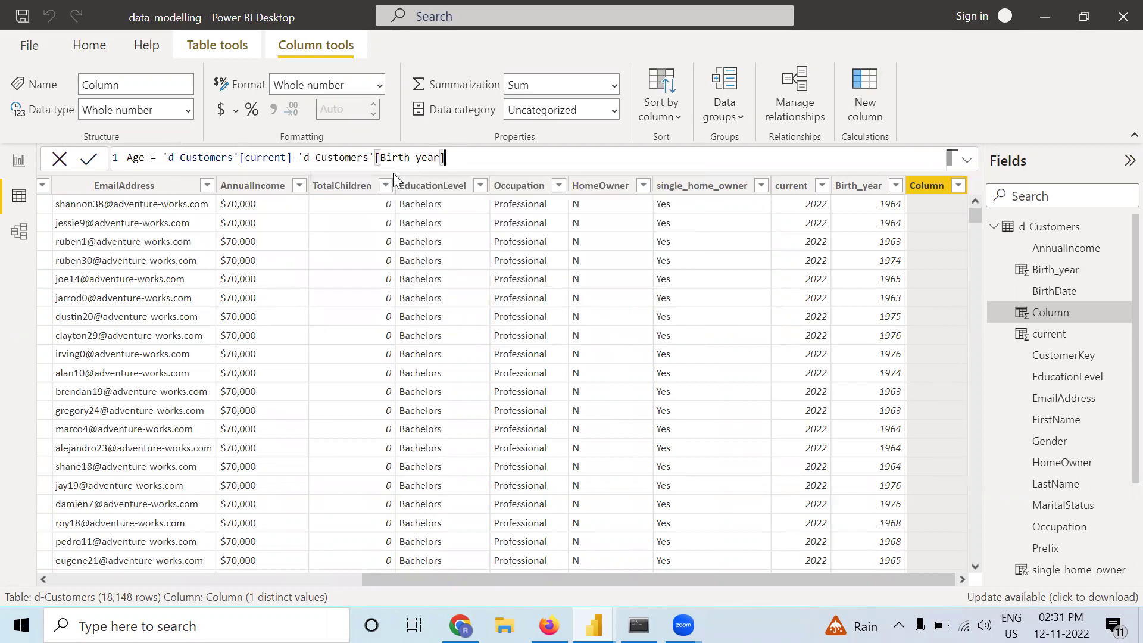
key(Return)
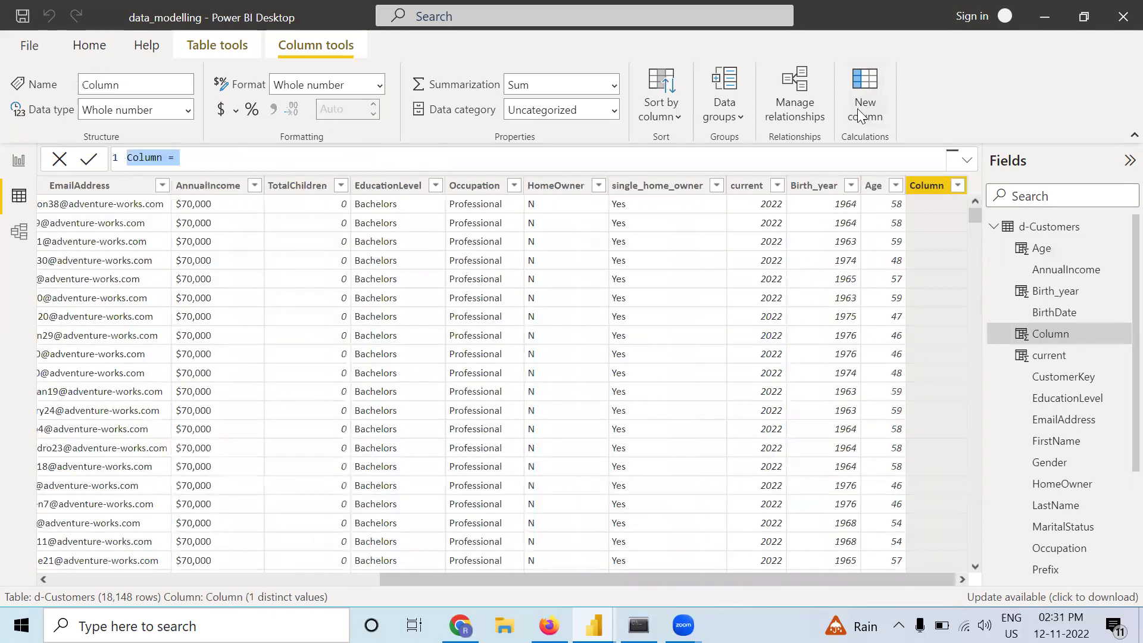
Define a new calculated column named current_month in d-Customers with the formula MONTH(TODAY()), and commit it.
text(curreent)
key(BackSpace)
key(BackSpace)
key(BackSpace)
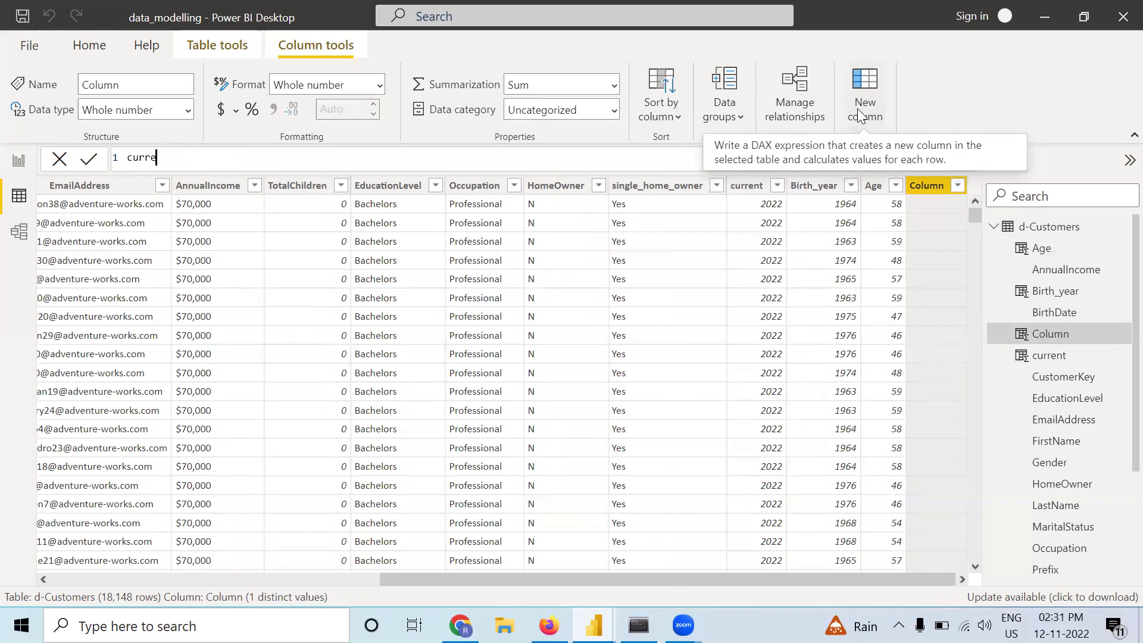
text(nt moth)
key(BackSpace)
key(BackSpace)
text(nth = MON)
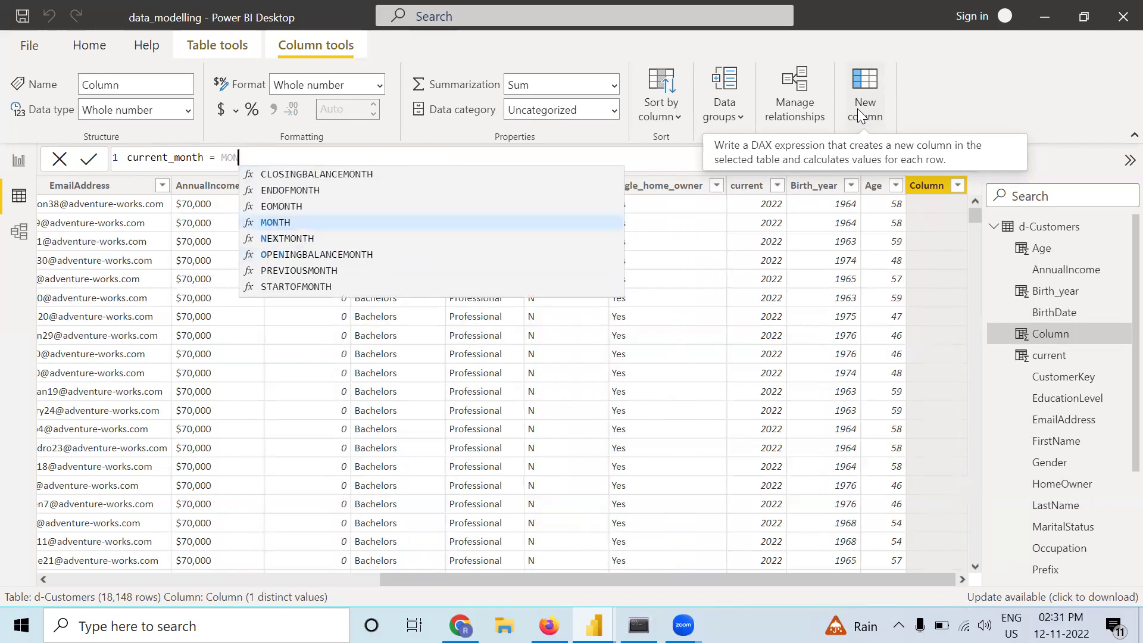
click(321, 223)
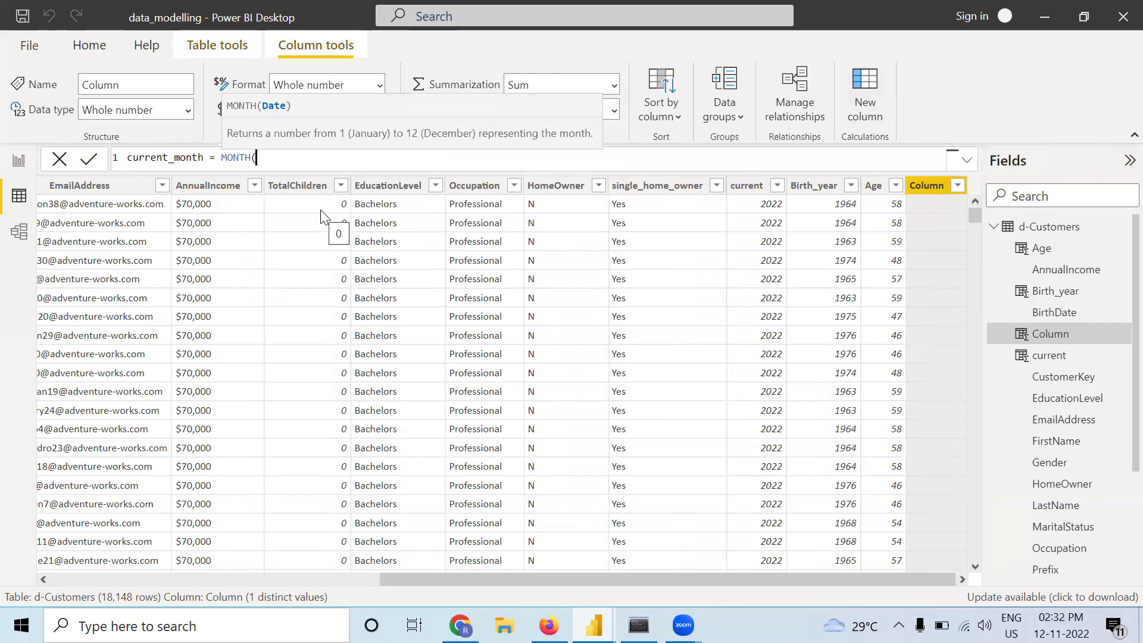
text(tod)
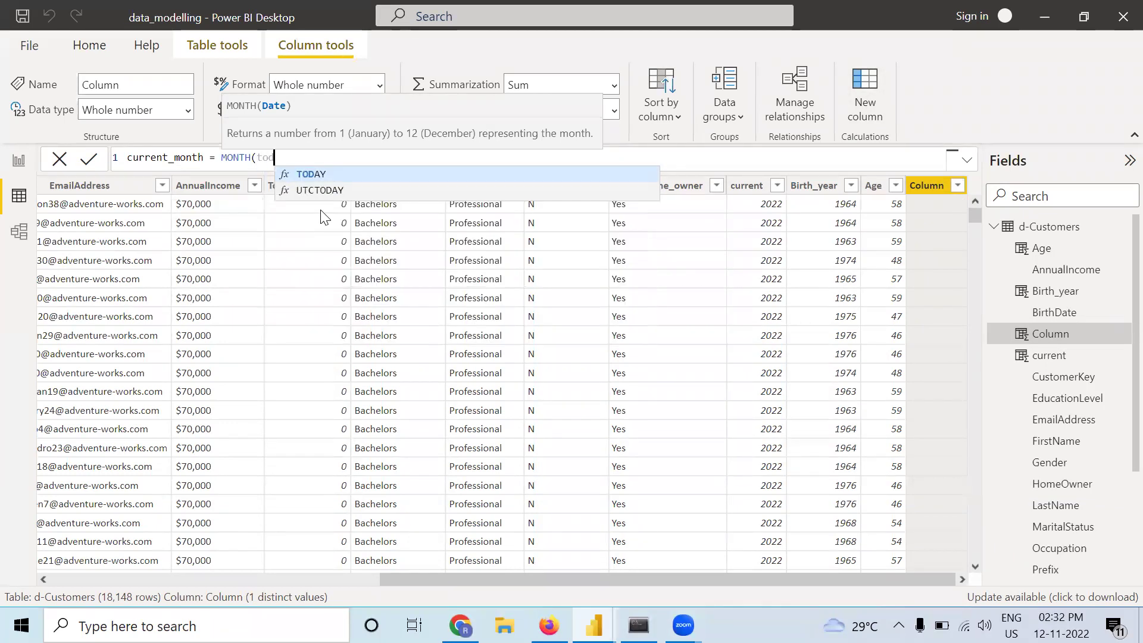
click(339, 171)
text())
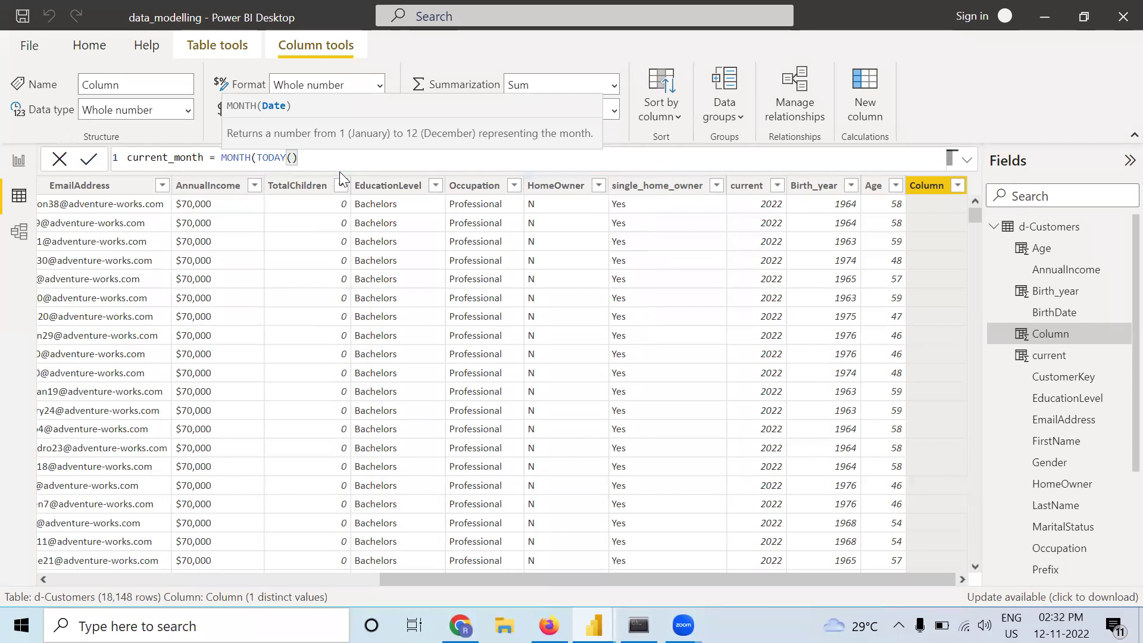
text())
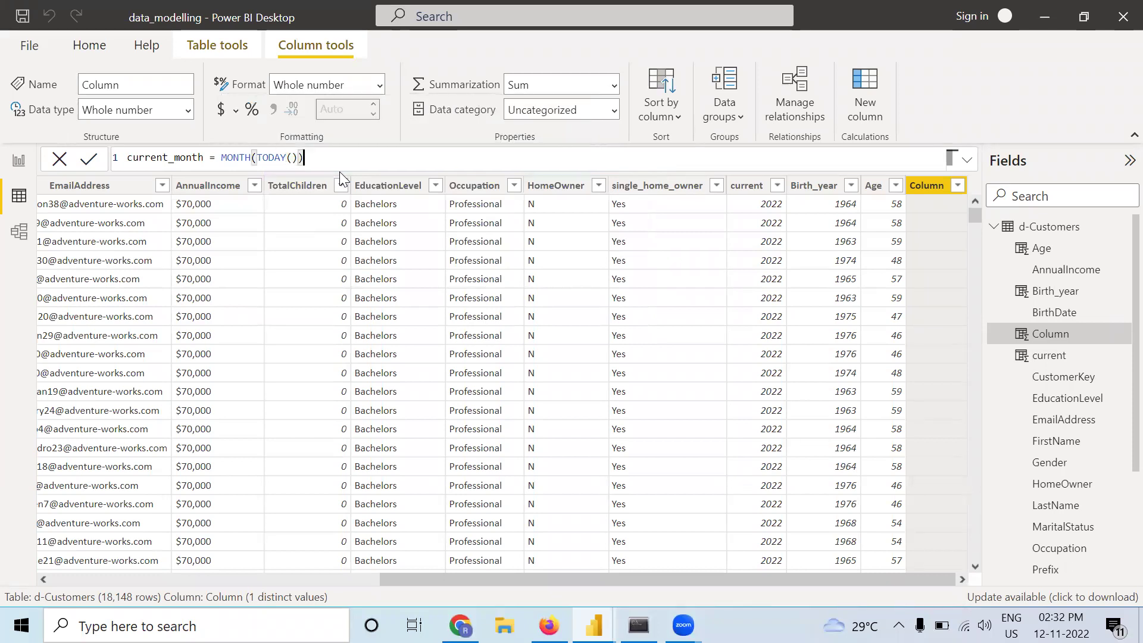
key(Return)
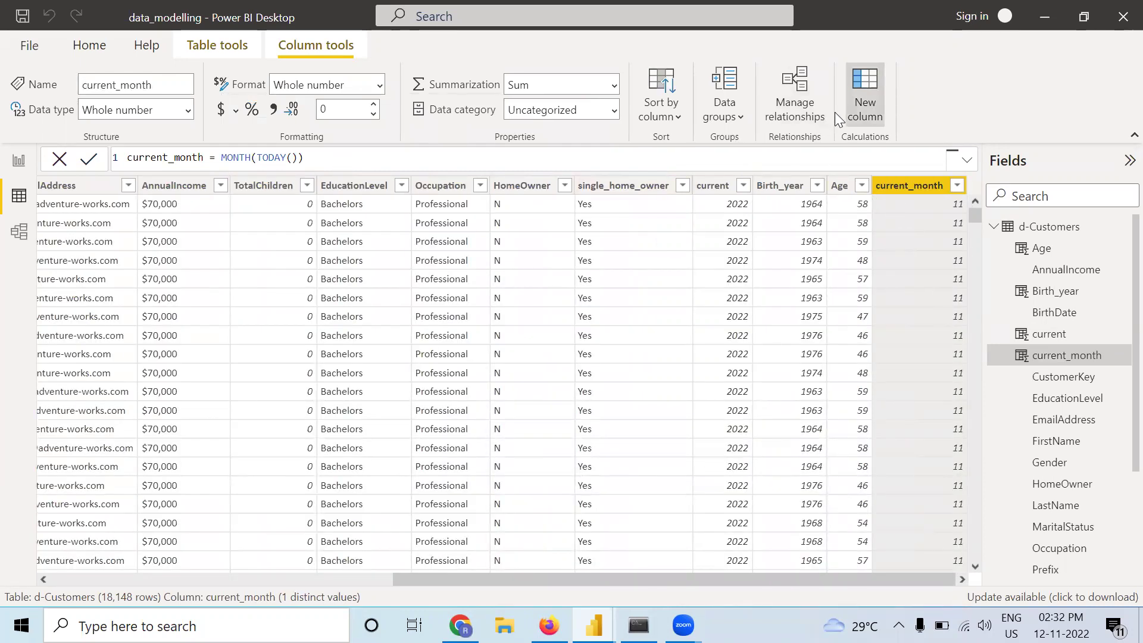
Add a calculated column named current_day to d-Customers with the formula DAY(TODAY()), and commit it.
click(868, 113)
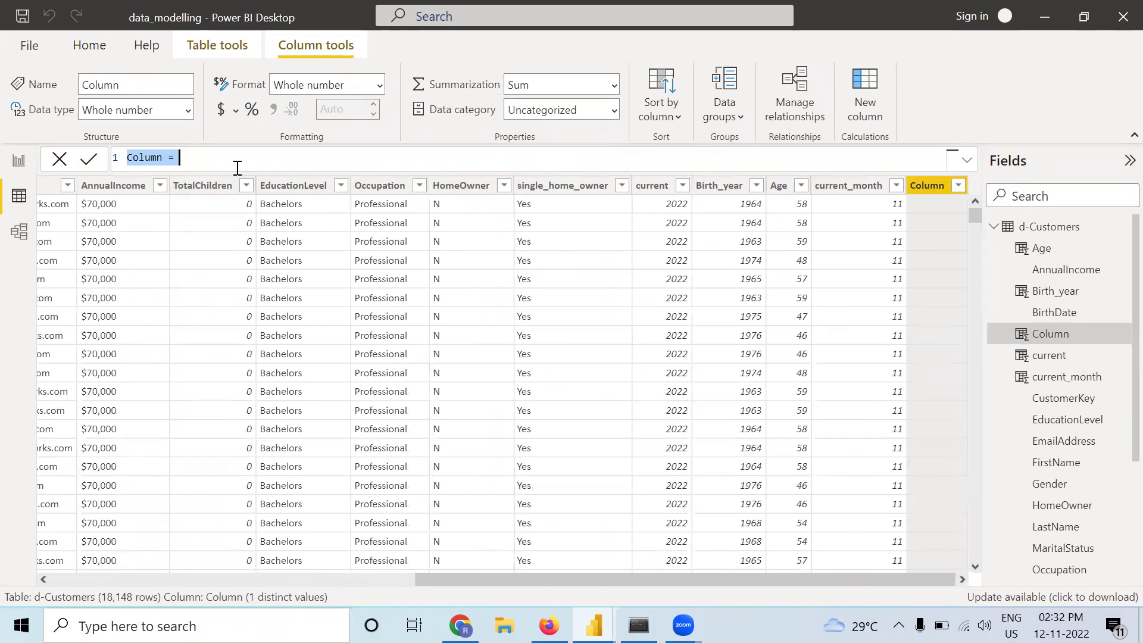
text(current_day =)
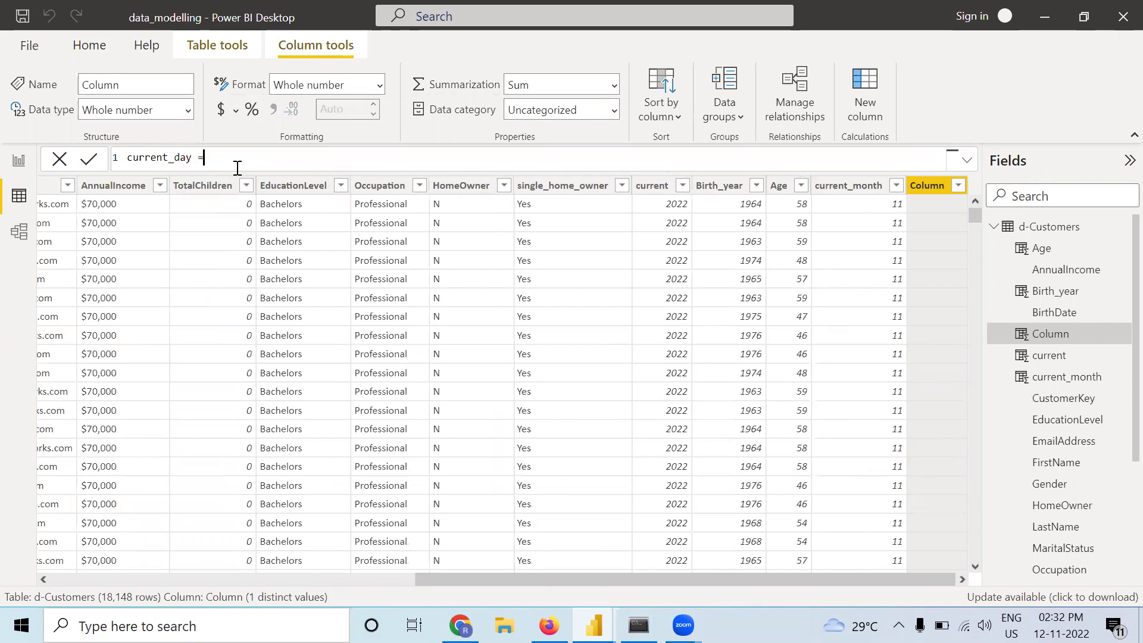
text(da)
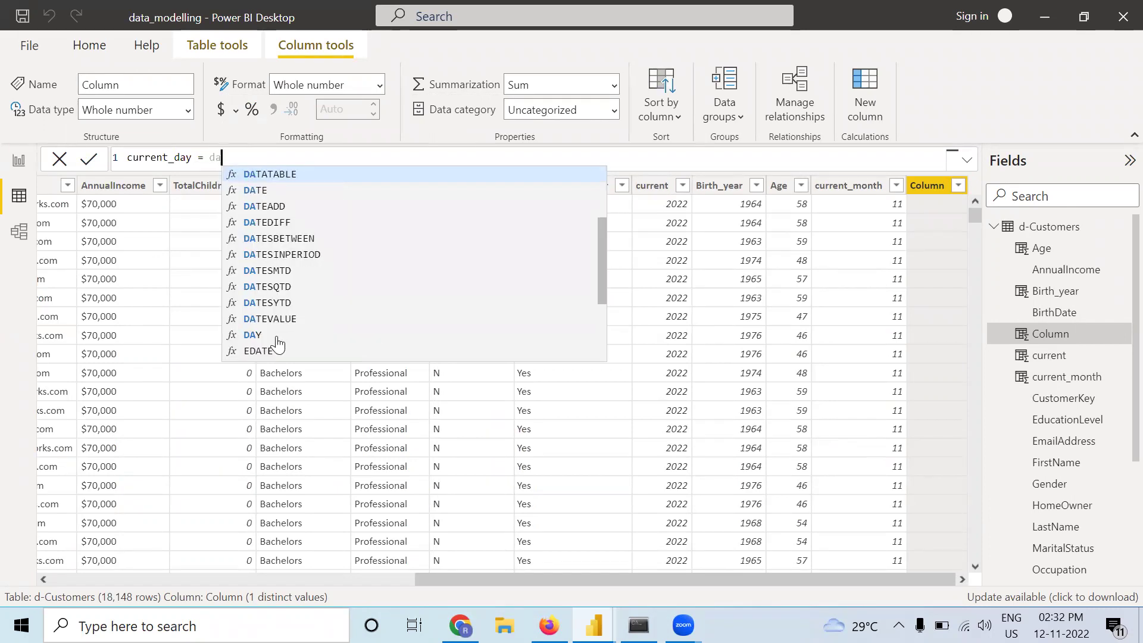
click(278, 336)
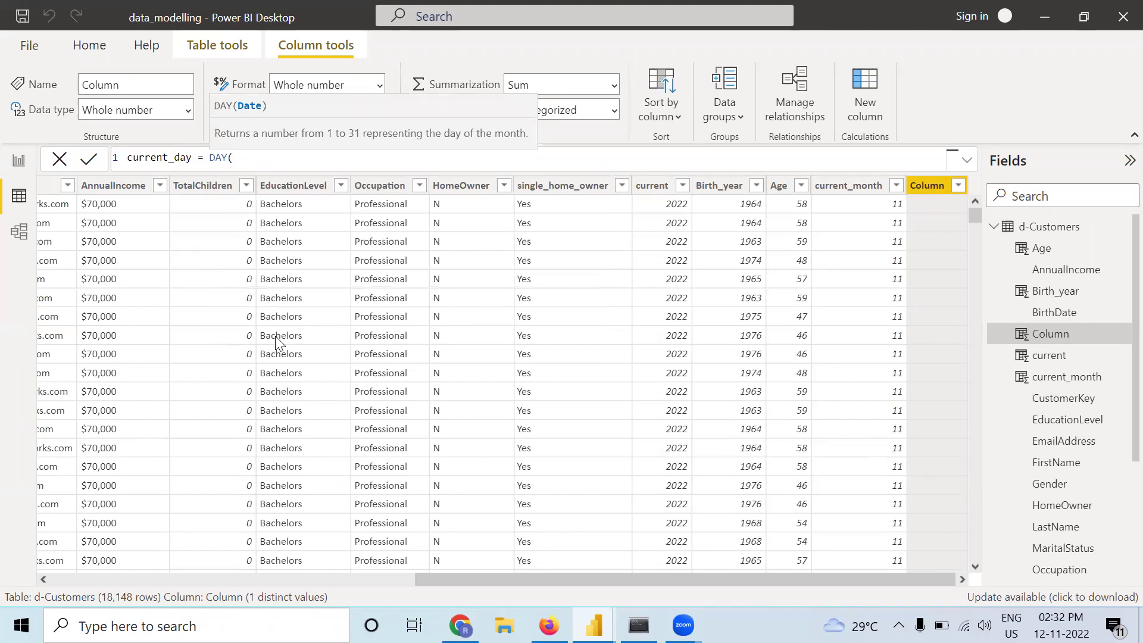
text(toda)
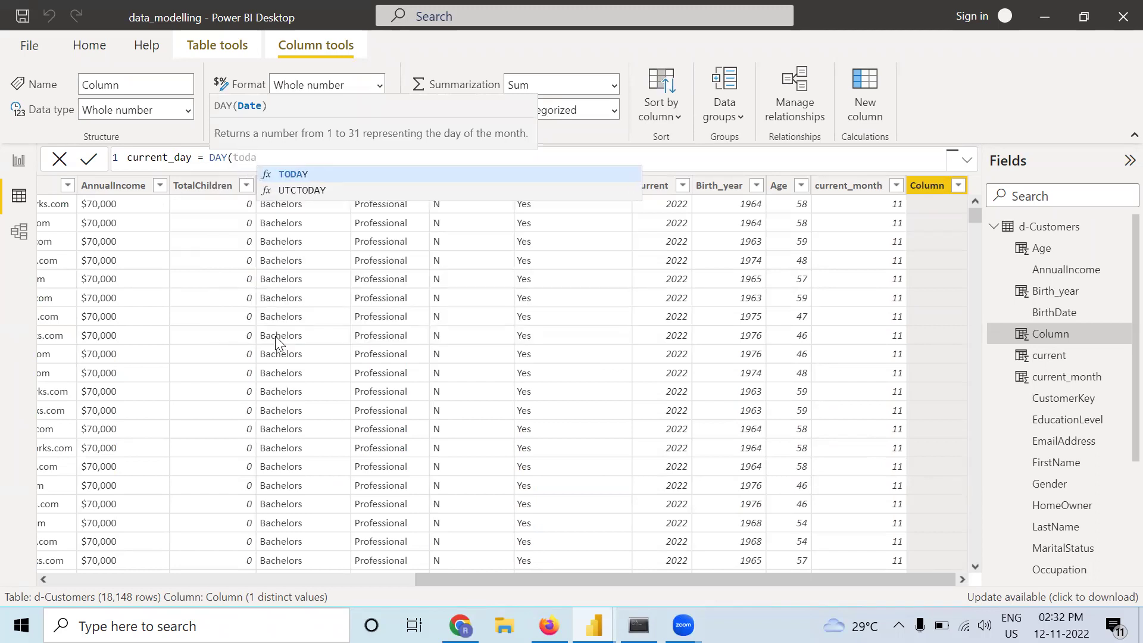
click(288, 174)
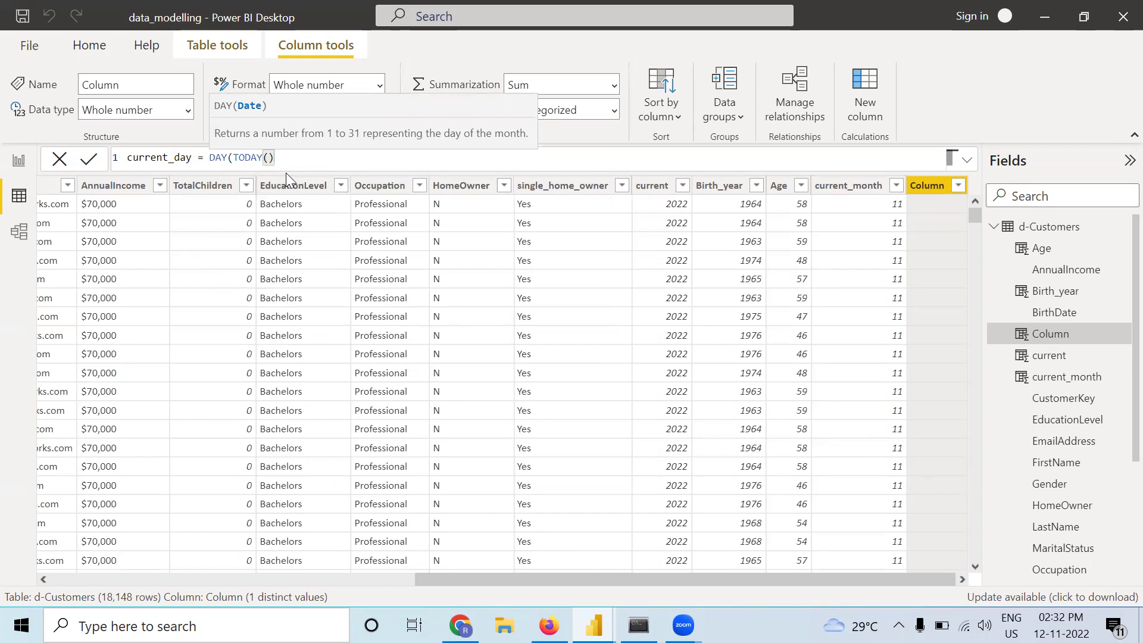
text())
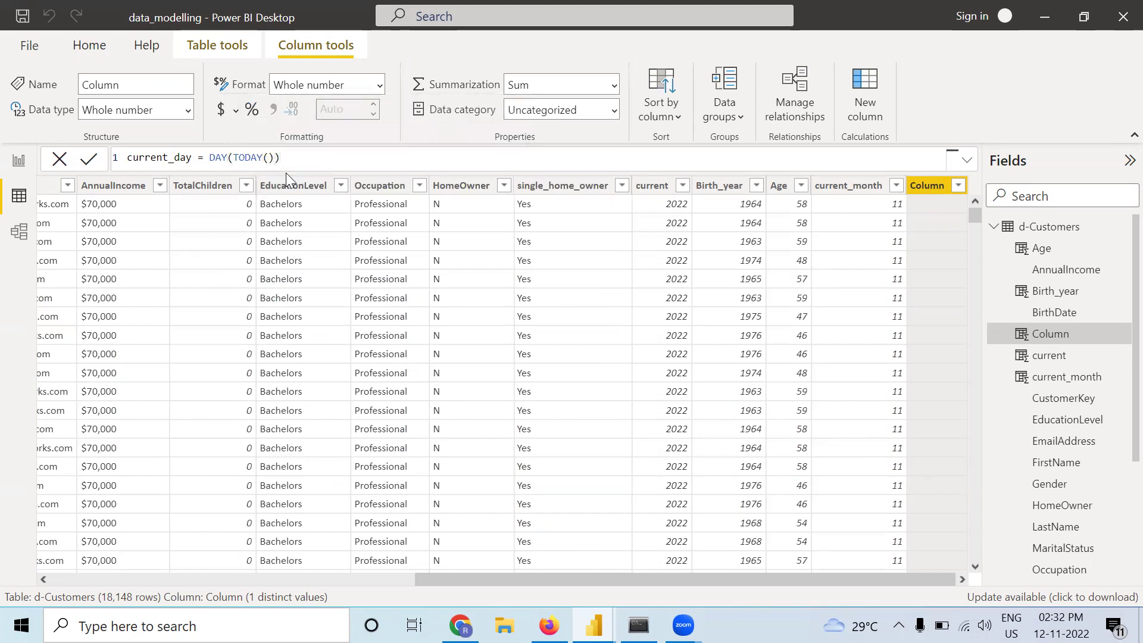
key(Return)
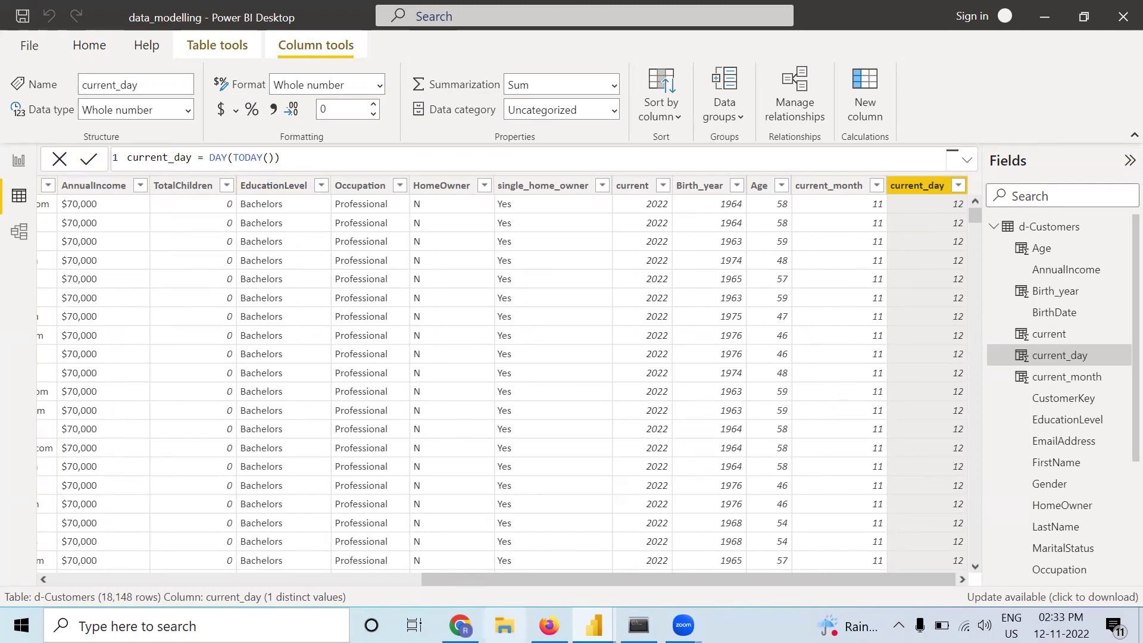
Switch to File Explorer and open the orders_2020_2021_DataSet_Updated file from the Downloads folder in Excel.
click(504, 625)
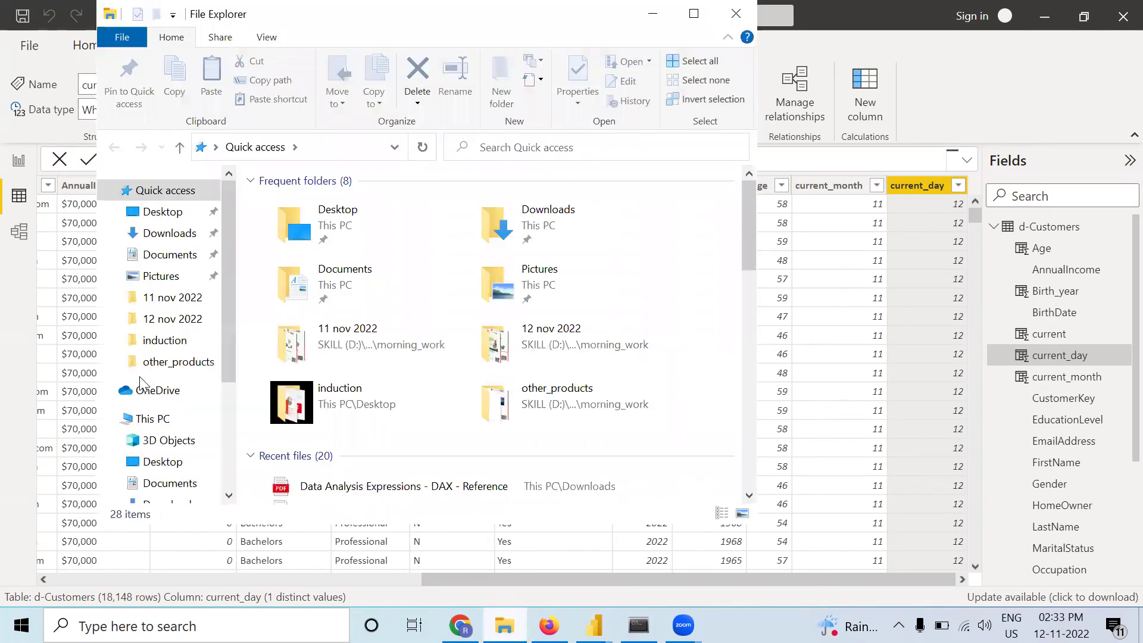
scroll(229, 322, down, 3)
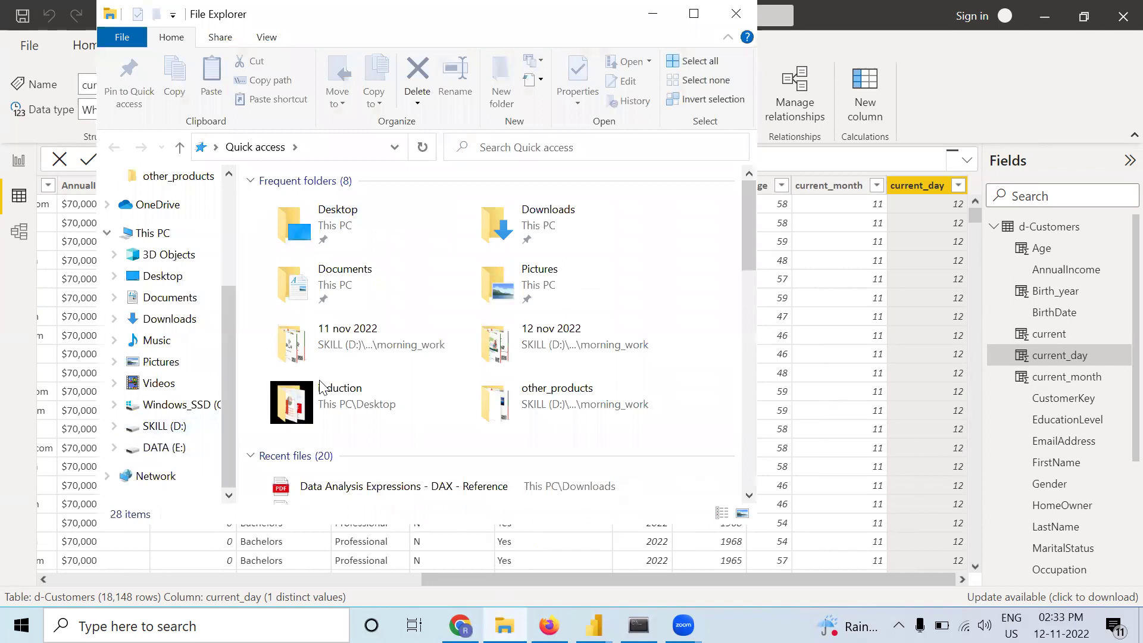
scroll(357, 268, down, 3)
scroll(185, 287, up, 3)
scroll(185, 288, up, 3)
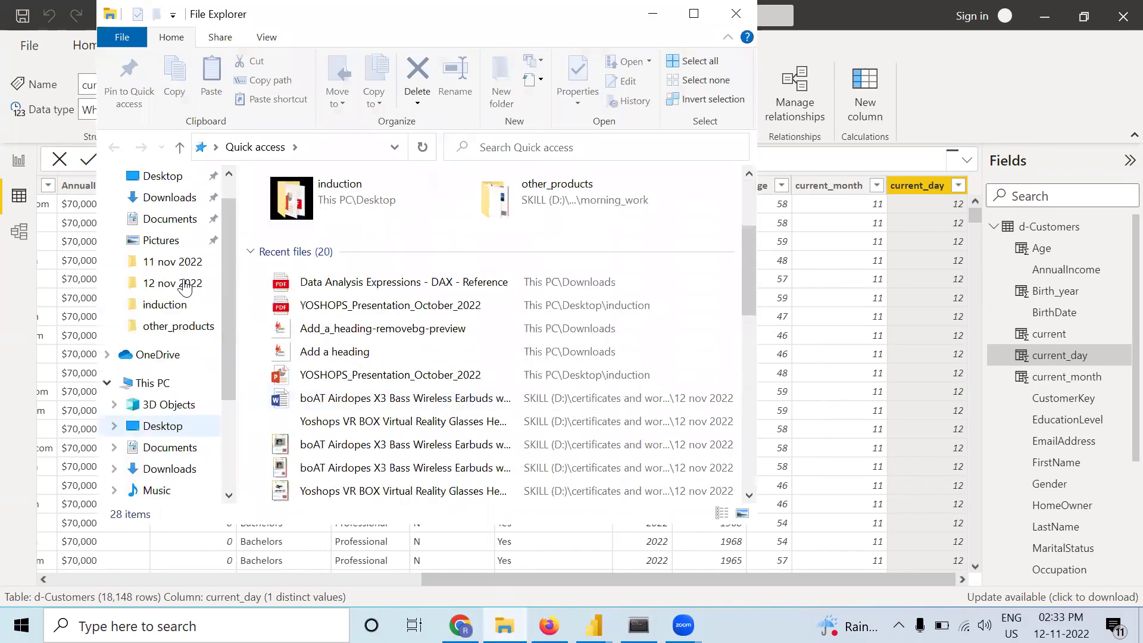
click(170, 197)
scroll(375, 288, down, 10)
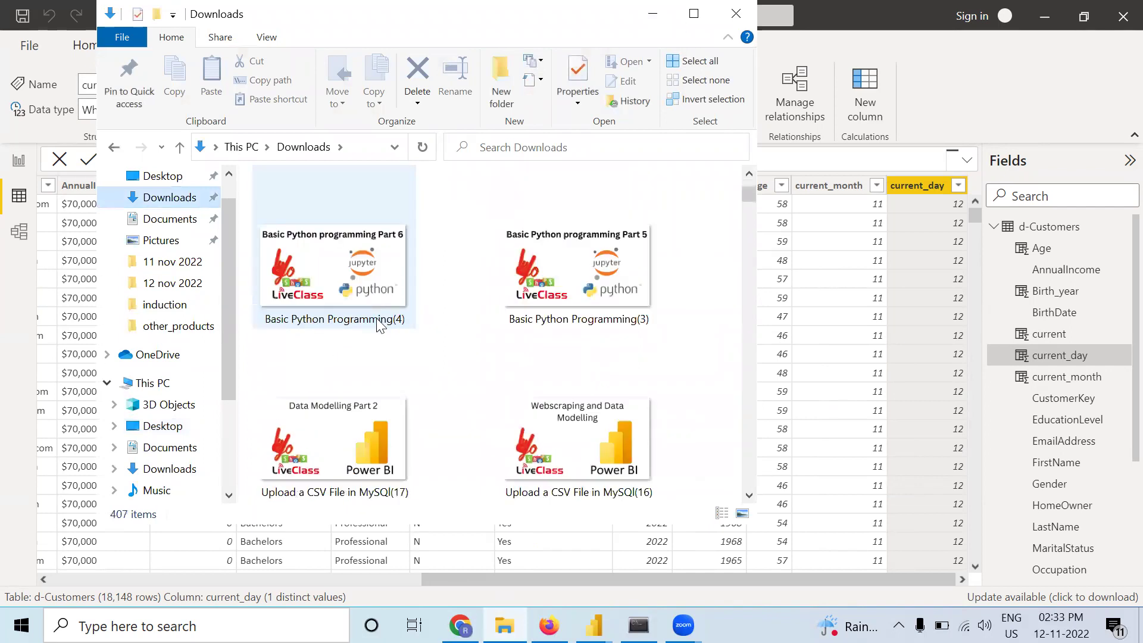
scroll(376, 319, down, 2)
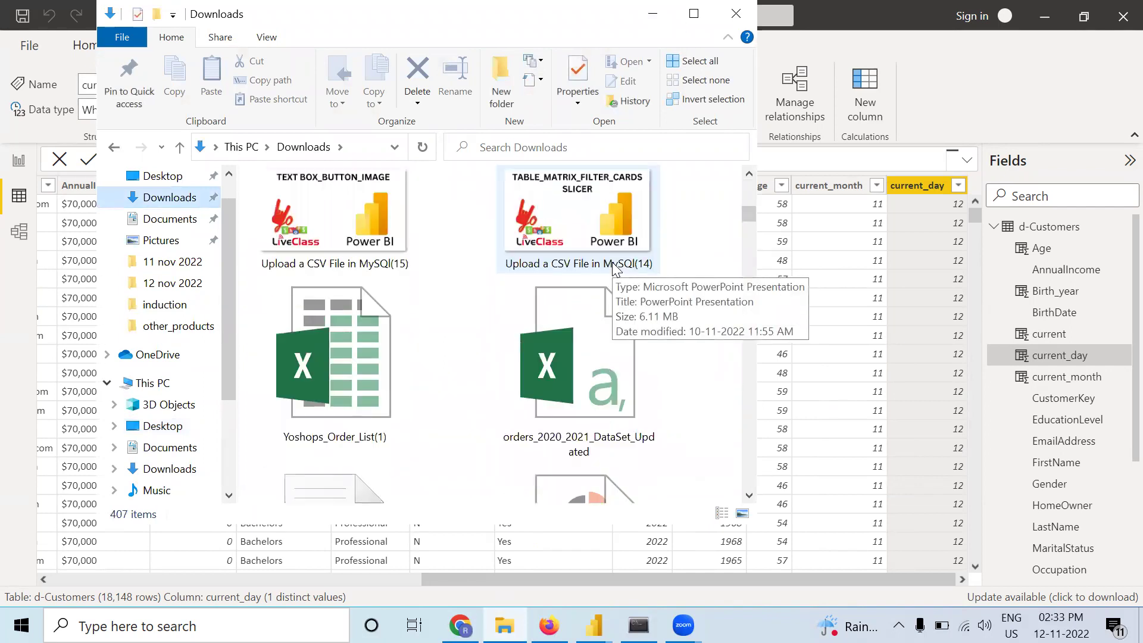
click(617, 361)
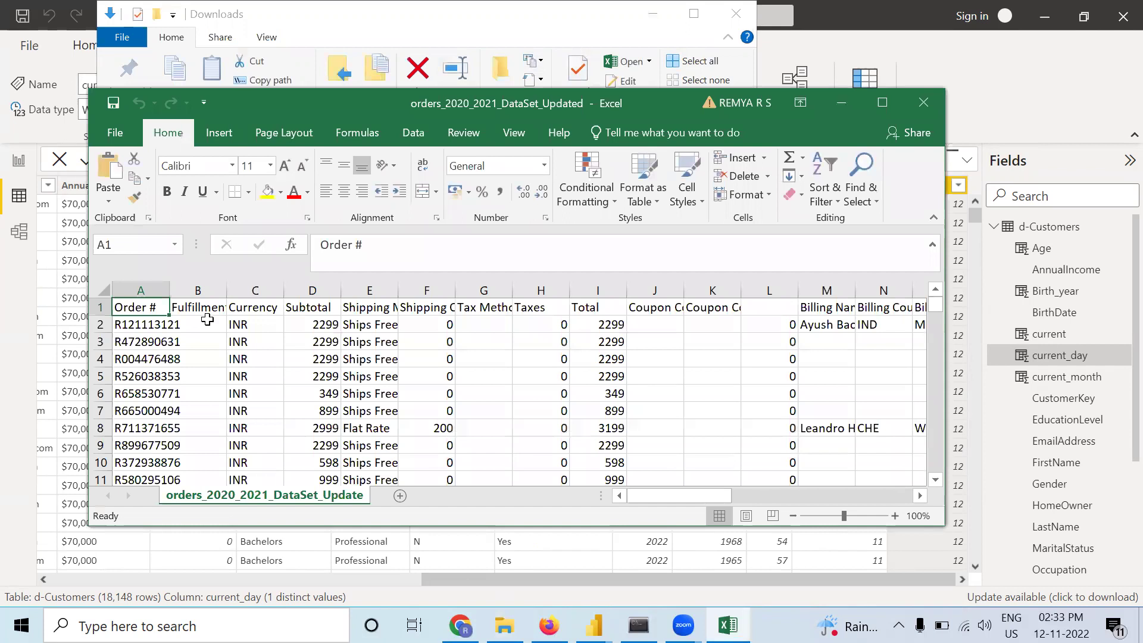
Maximize the orders workbook and widen column B, Fulfillment Date and Time Stamp, enough to read its full date and time entries.
click(197, 307)
click(199, 280)
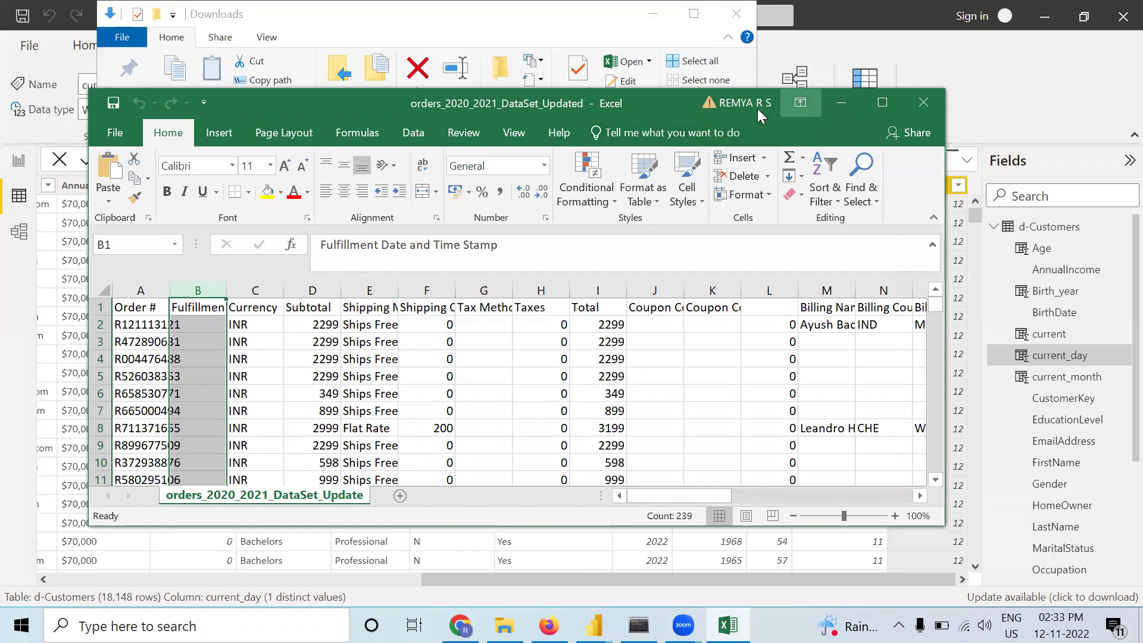
click(882, 102)
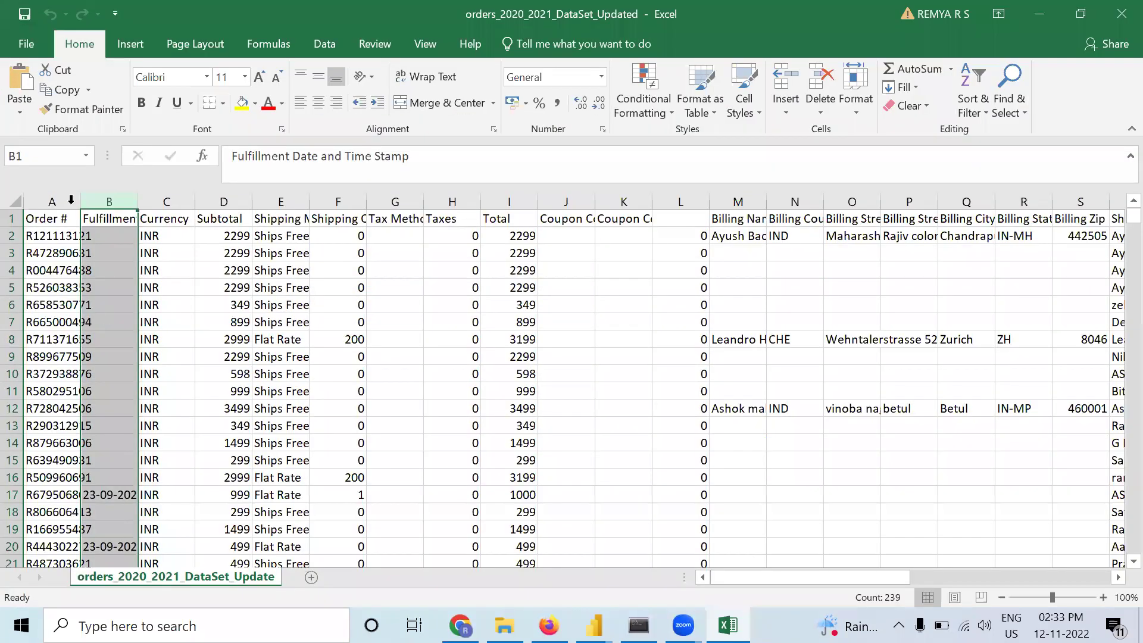
scroll(110, 262, down, 3)
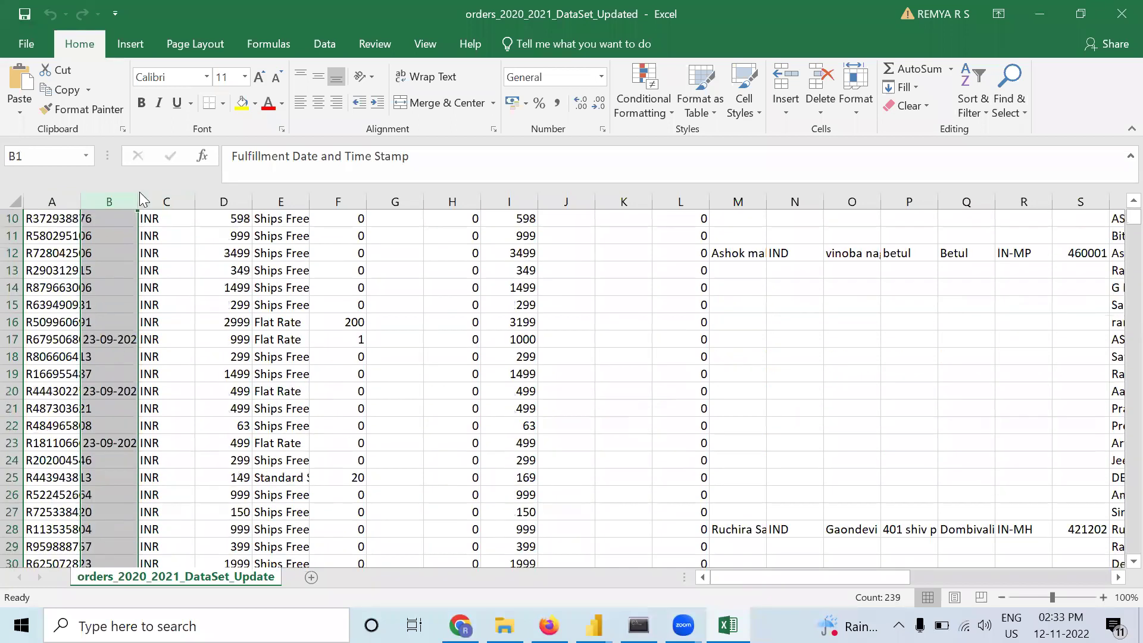
drag(138, 200, 316, 197)
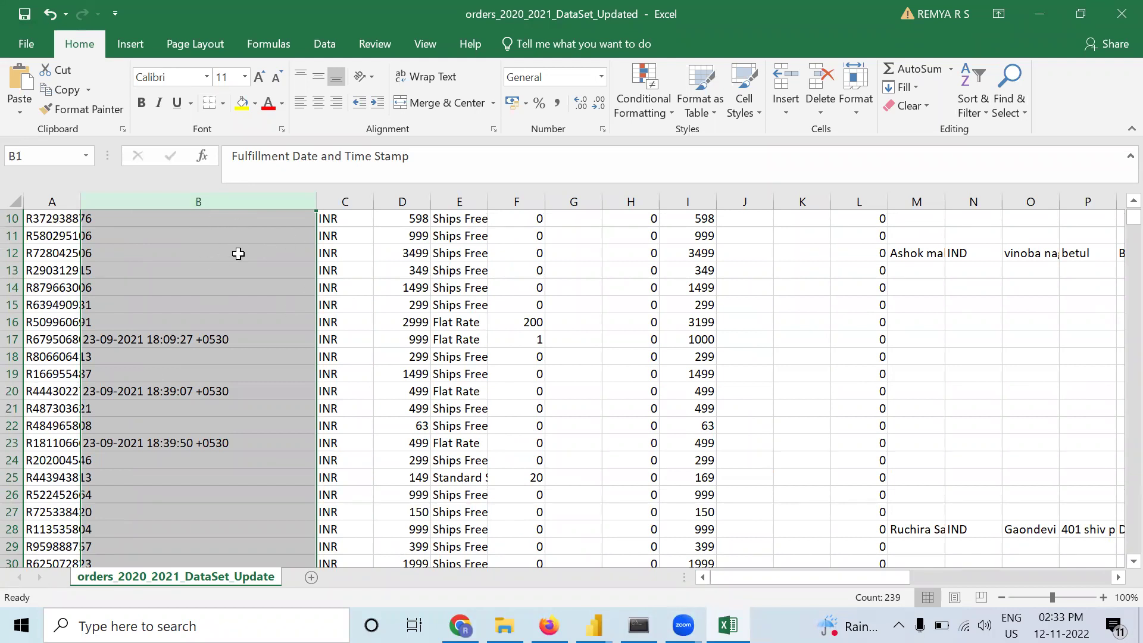
Return to File Explorer and look through the Downloads folder for the DAX reference PDF.
click(504, 625)
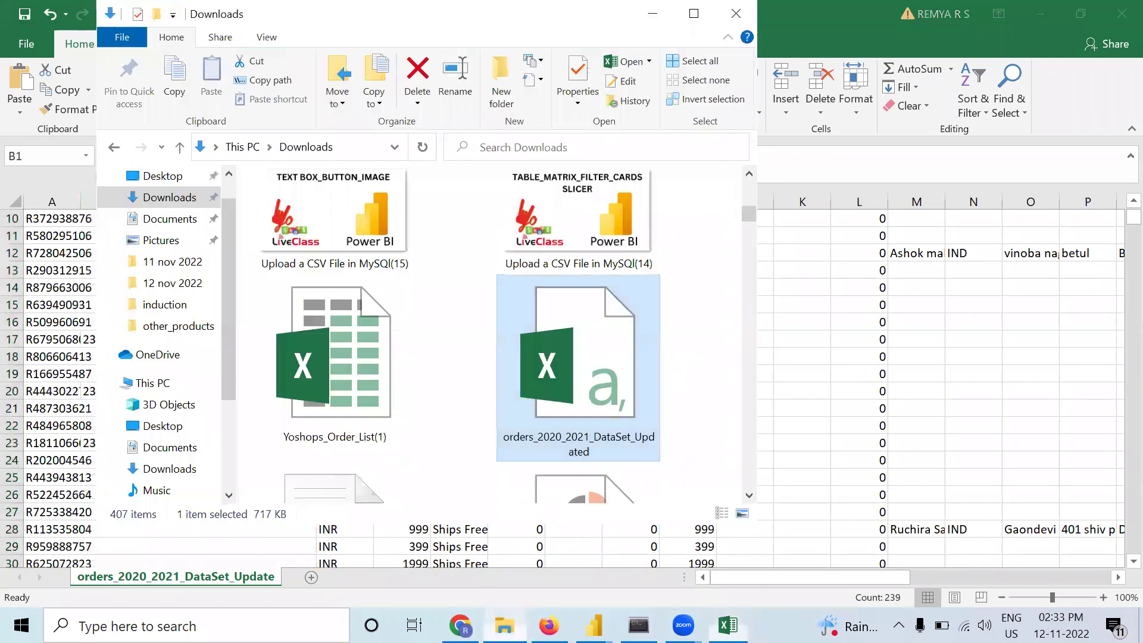
scroll(393, 393, down, 5)
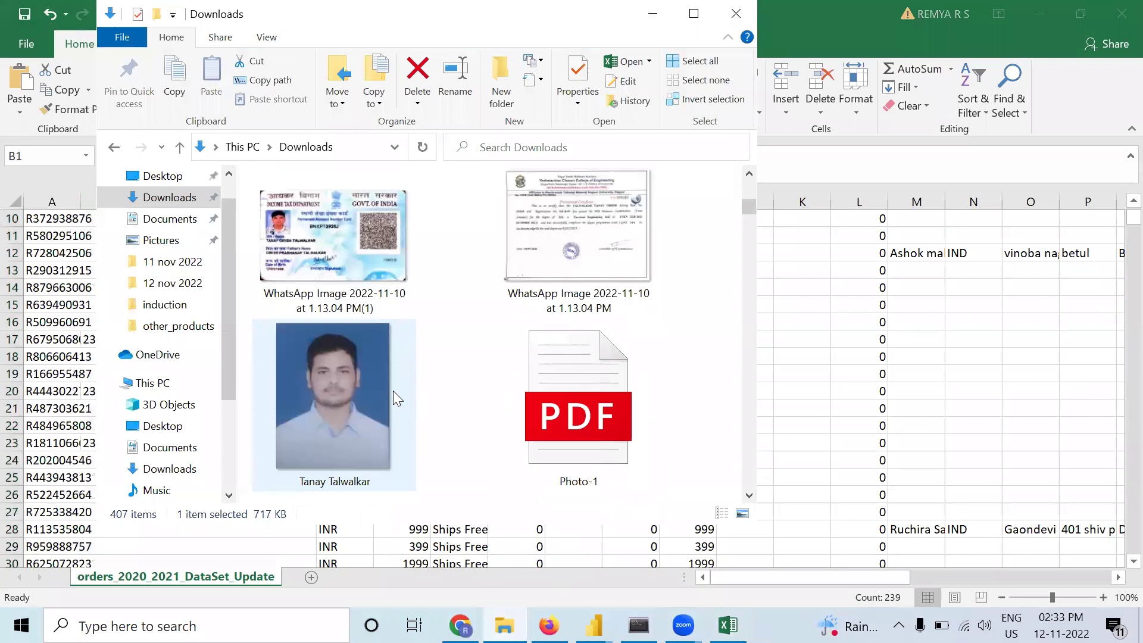
scroll(393, 391, up, 8)
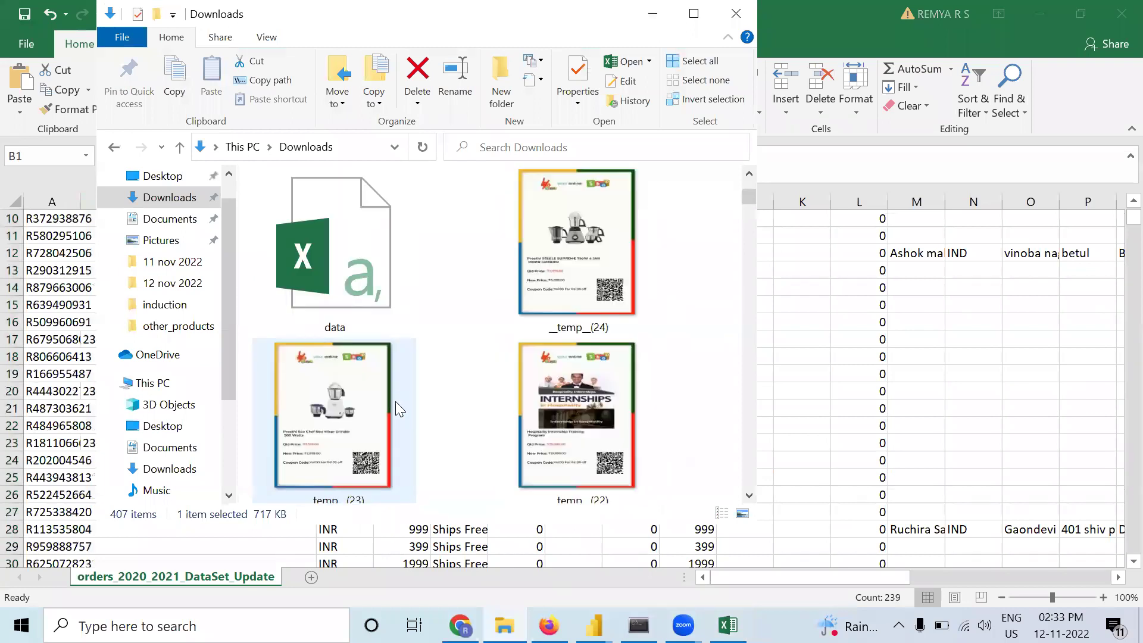
scroll(395, 401, up, 1)
scroll(395, 401, up, 3)
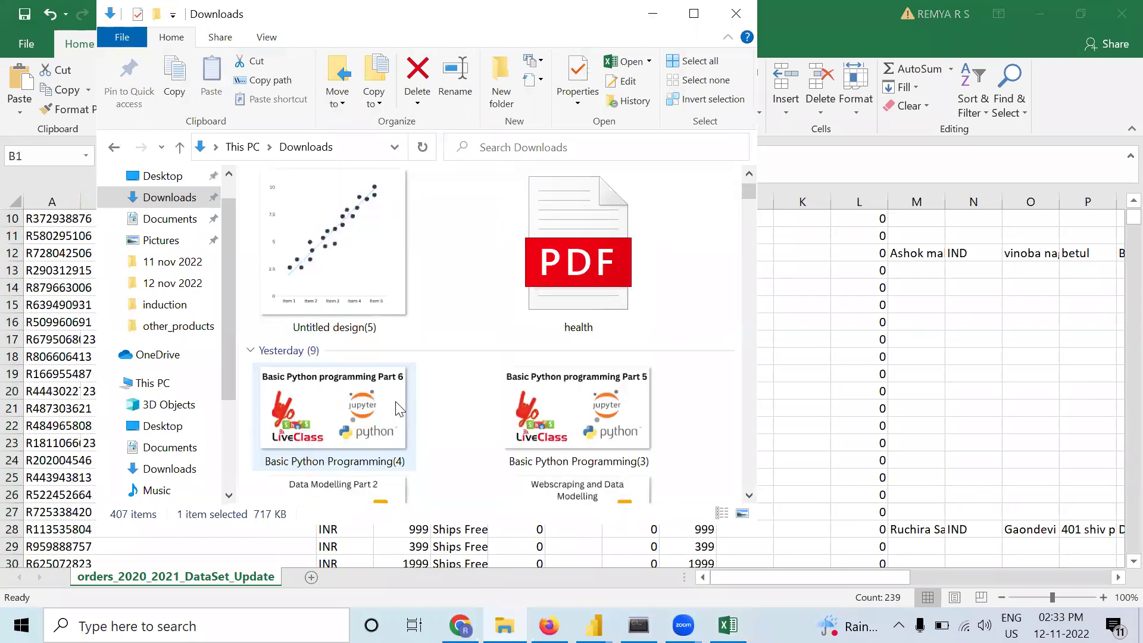
scroll(398, 408, up, 2)
scroll(398, 408, down, 4)
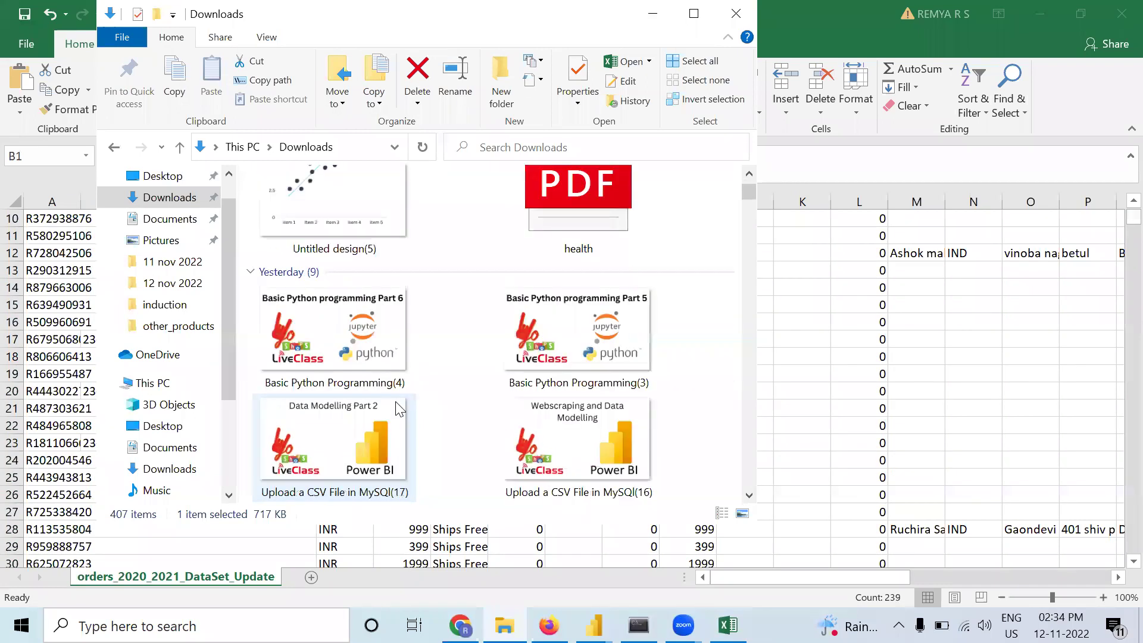
scroll(397, 409, down, 5)
scroll(397, 410, down, 5)
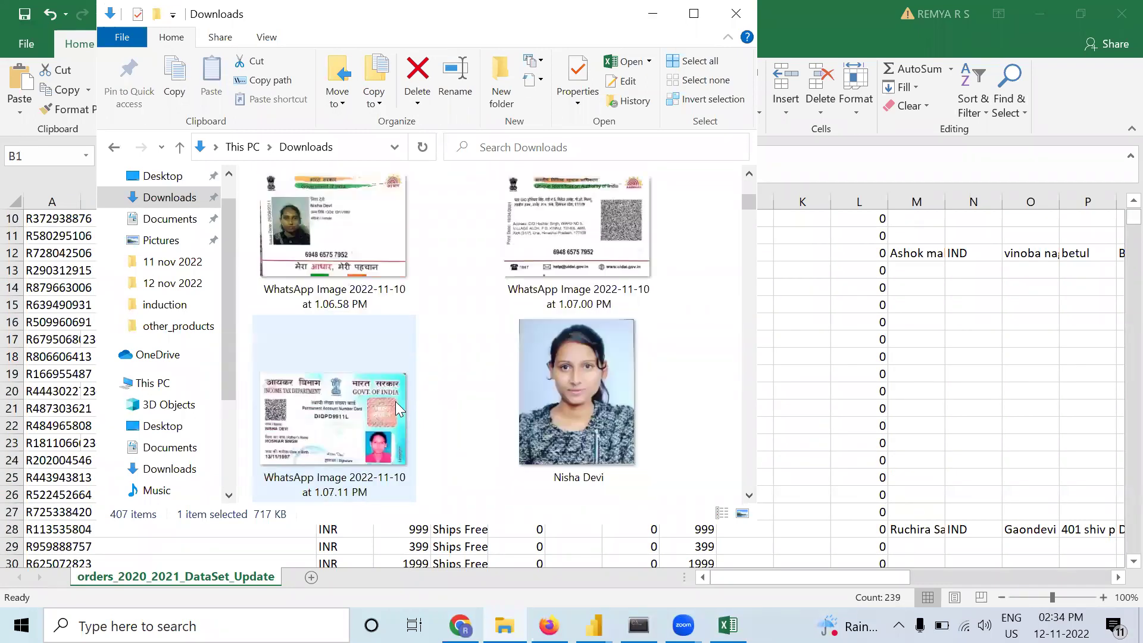
scroll(395, 402, down, 6)
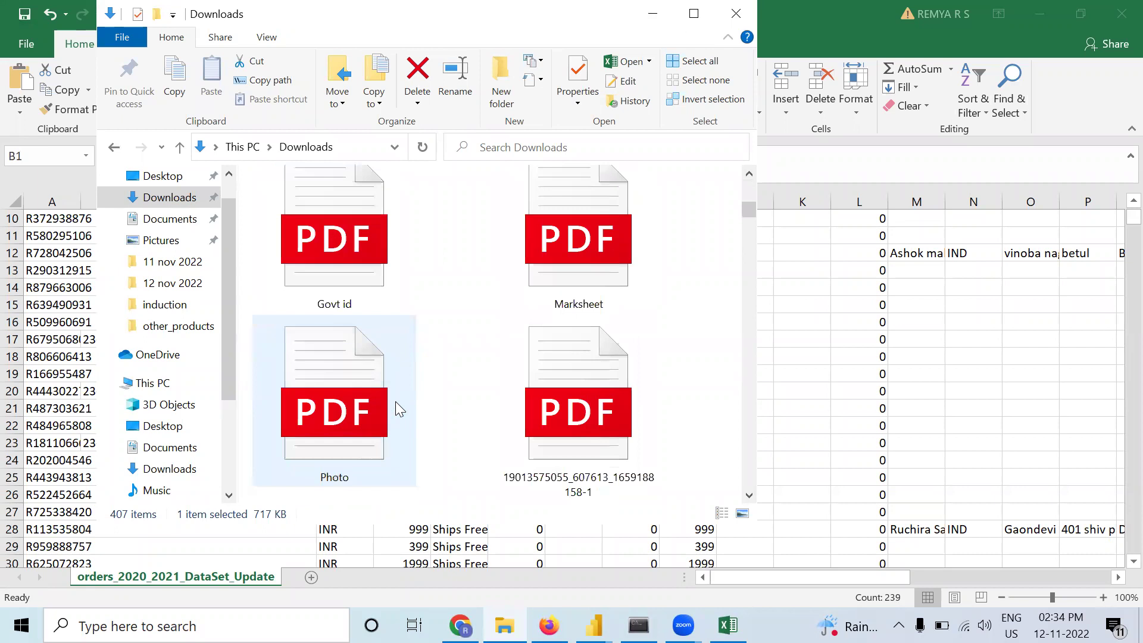
scroll(395, 401, down, 2)
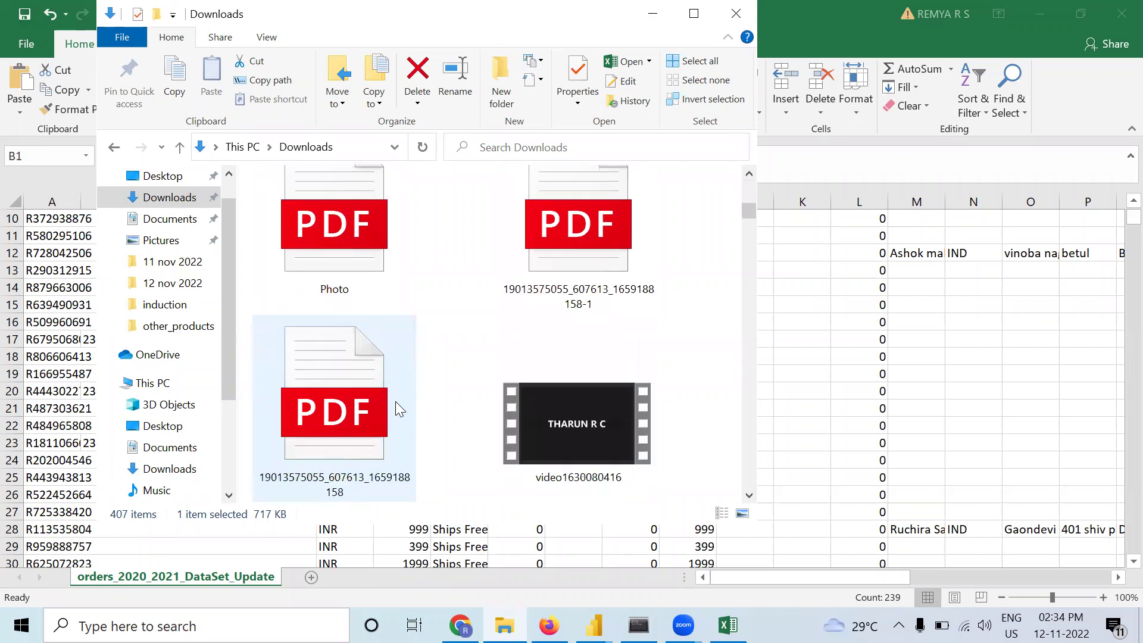
scroll(395, 401, down, 4)
scroll(395, 408, down, 2)
scroll(395, 405, down, 3)
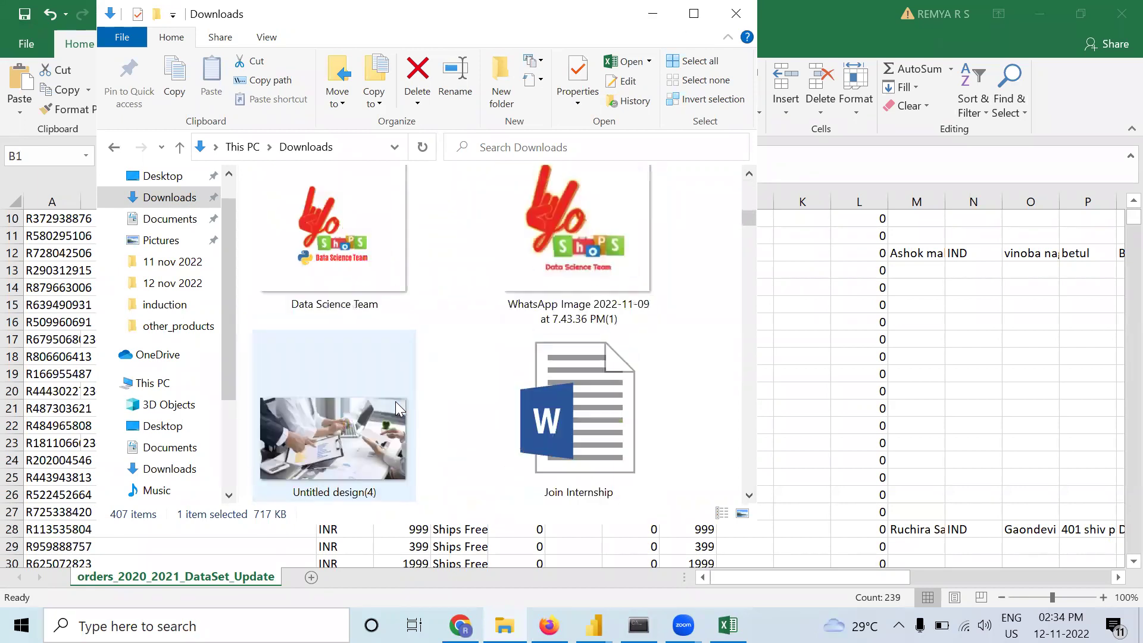
scroll(396, 403, down, 3)
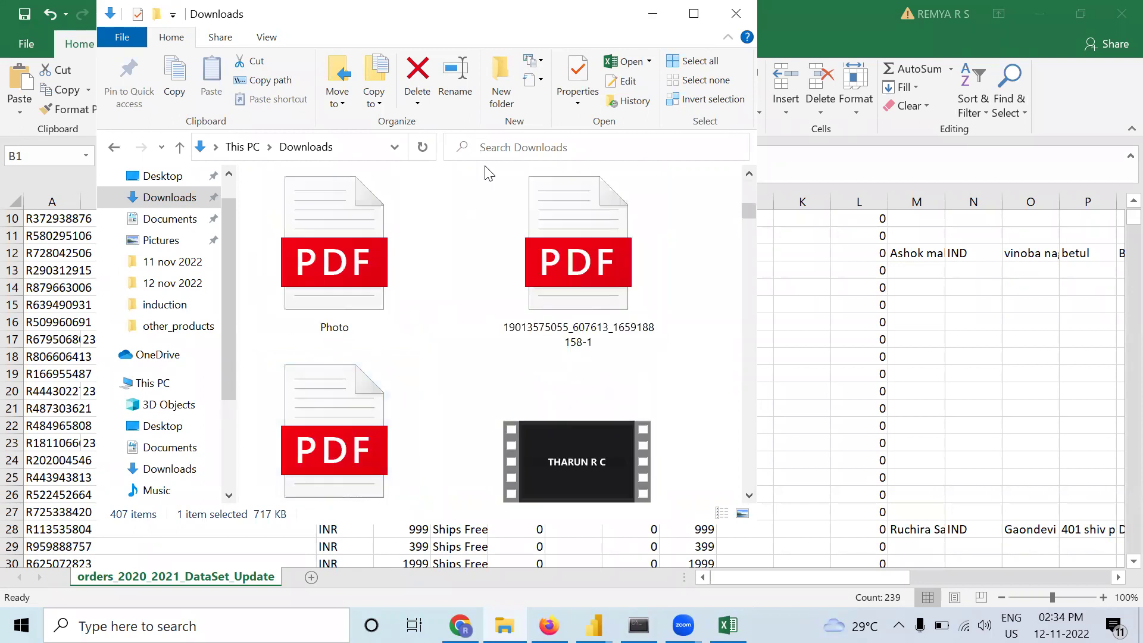
Search Downloads for "dat", open Data Analysis Expressions - DAX - Reference.pdf, and minimize the File Explorer window.
click(486, 150)
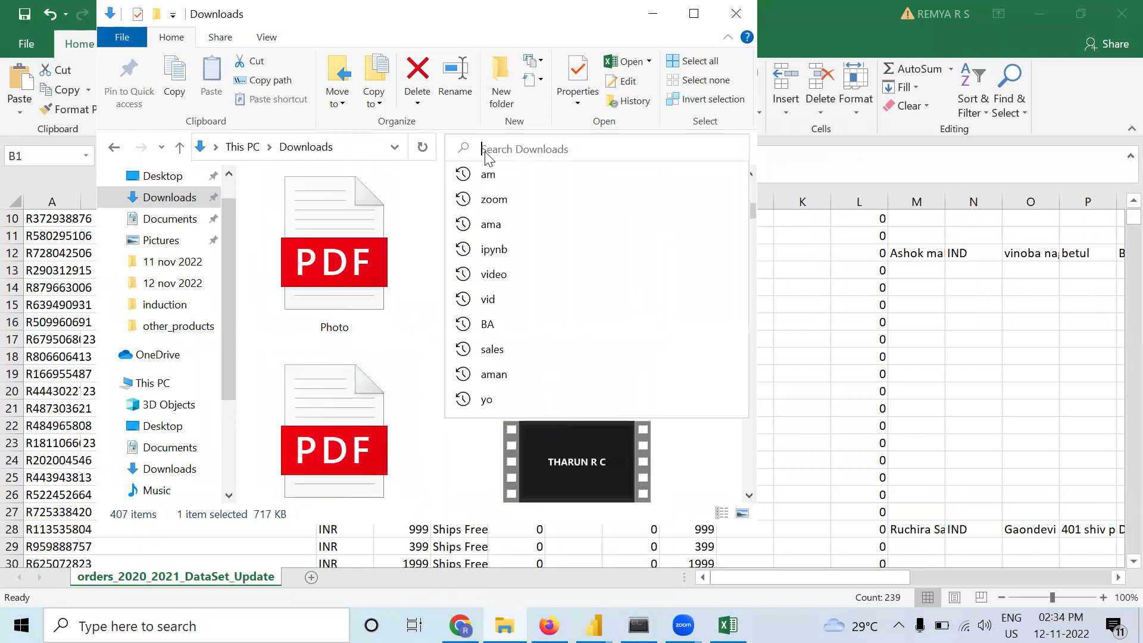
text(dat)
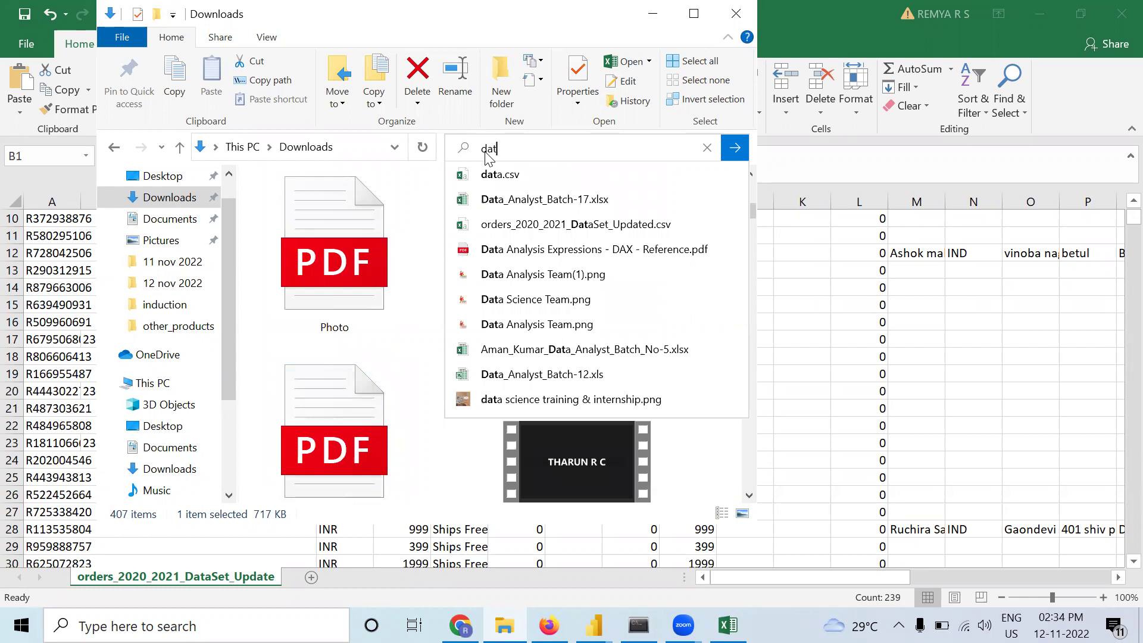
click(533, 256)
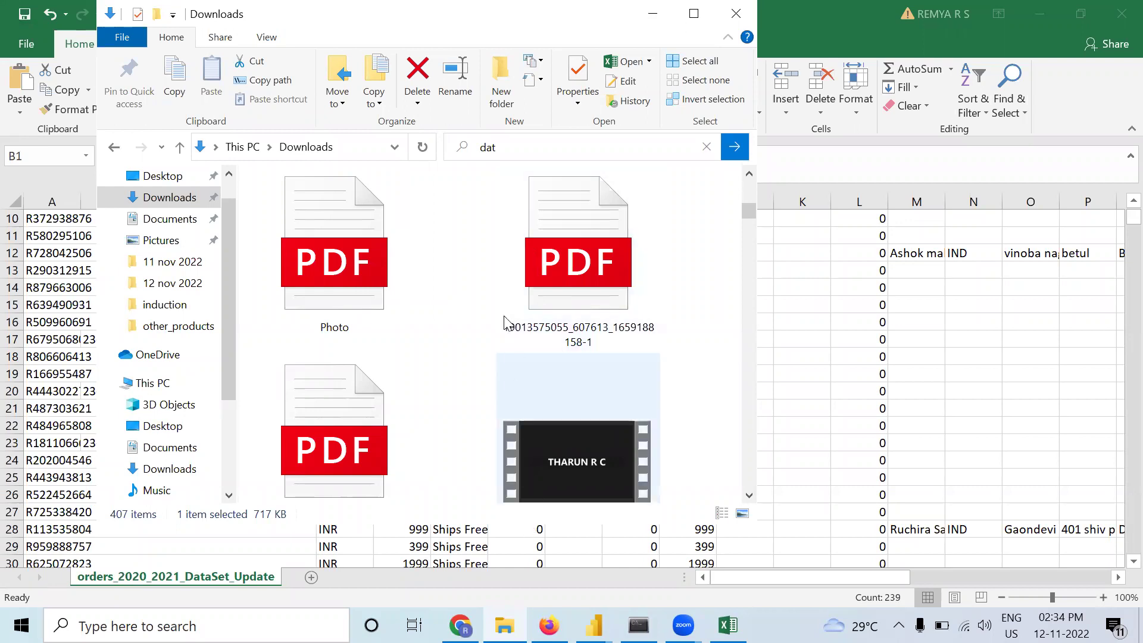
click(510, 155)
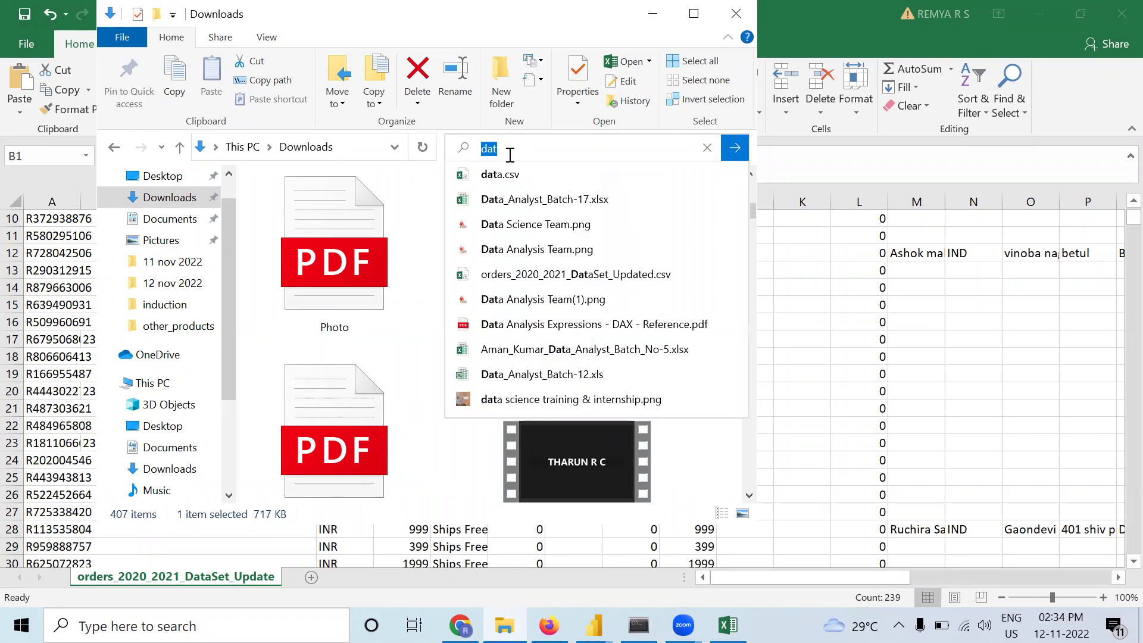
click(517, 326)
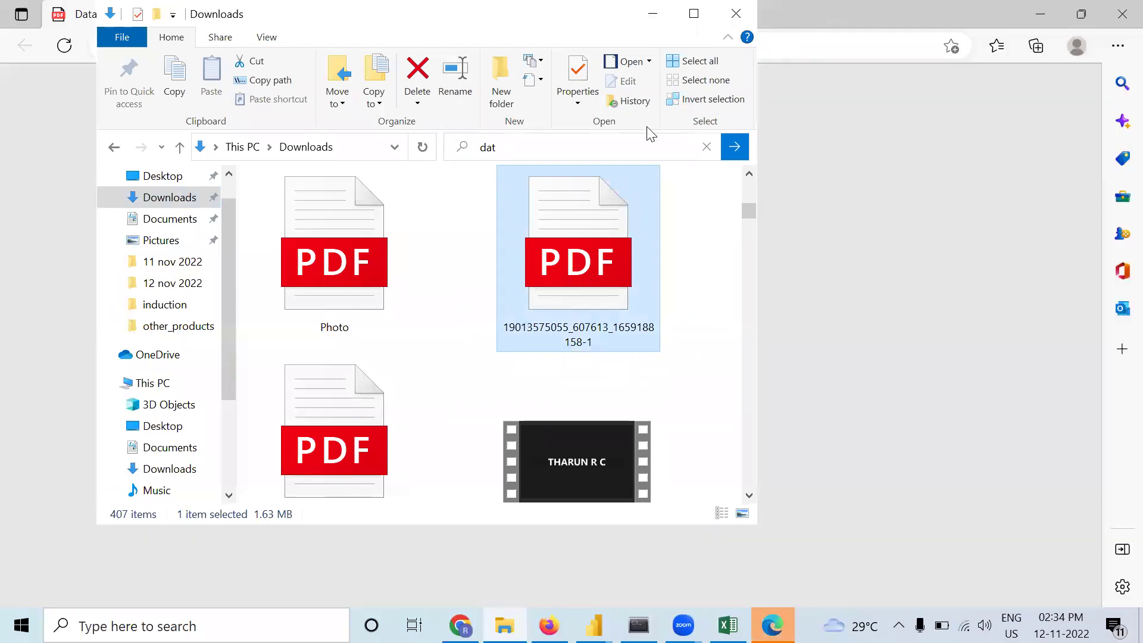
click(652, 13)
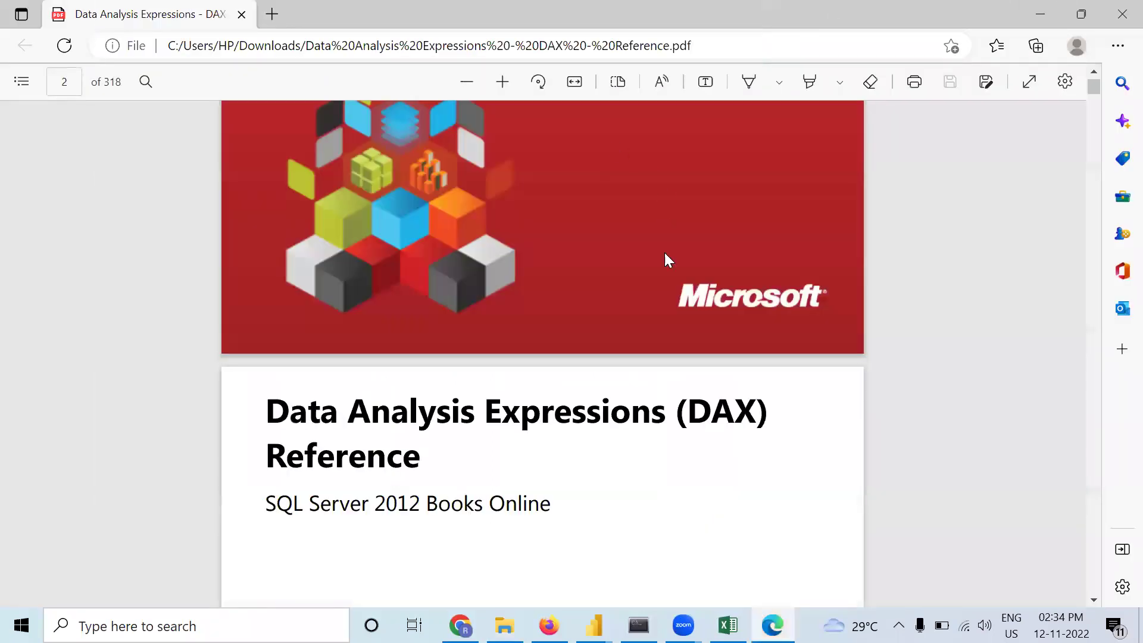
Search the DAX reference PDF for "hour" and go to the HOUR Function entry in the contents list.
scroll(670, 291, down, 15)
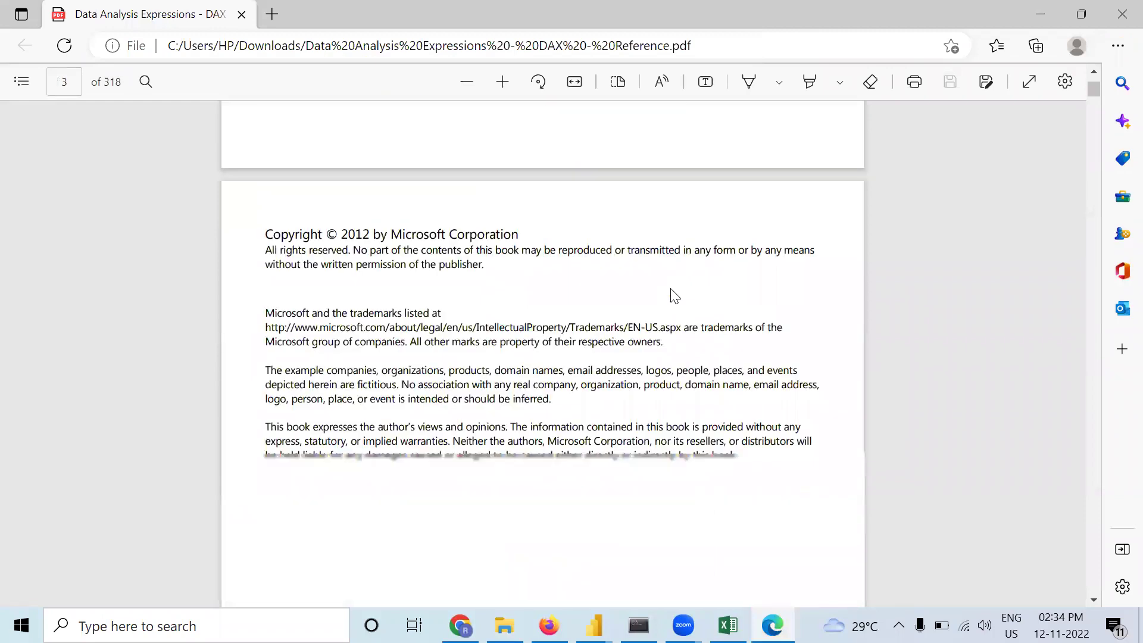
scroll(677, 366, down, 12)
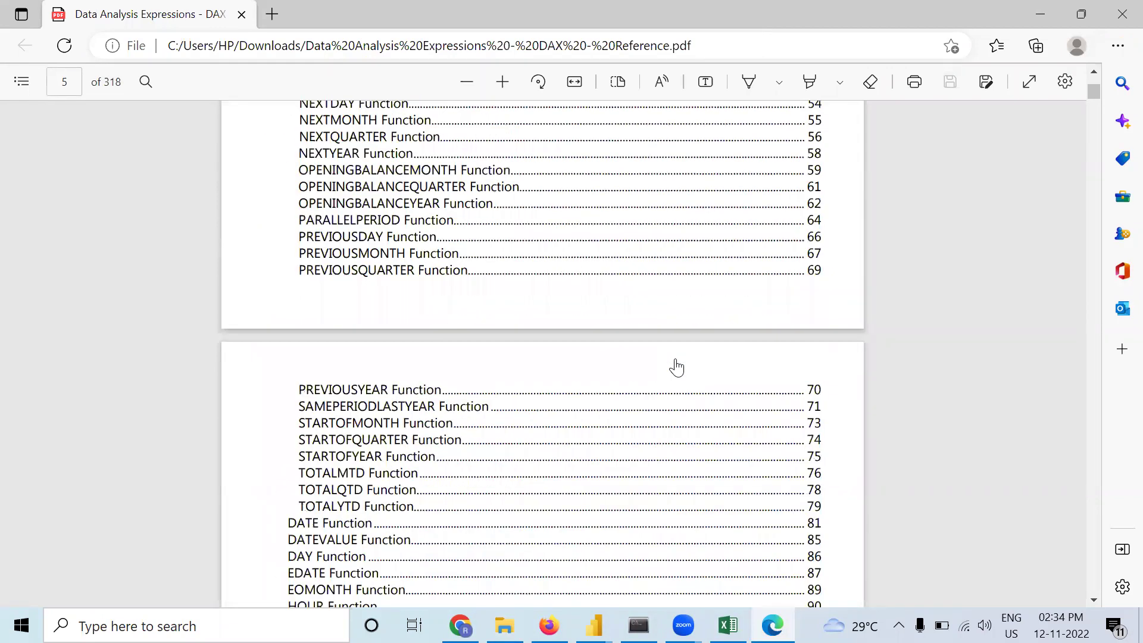
scroll(677, 367, up, 12)
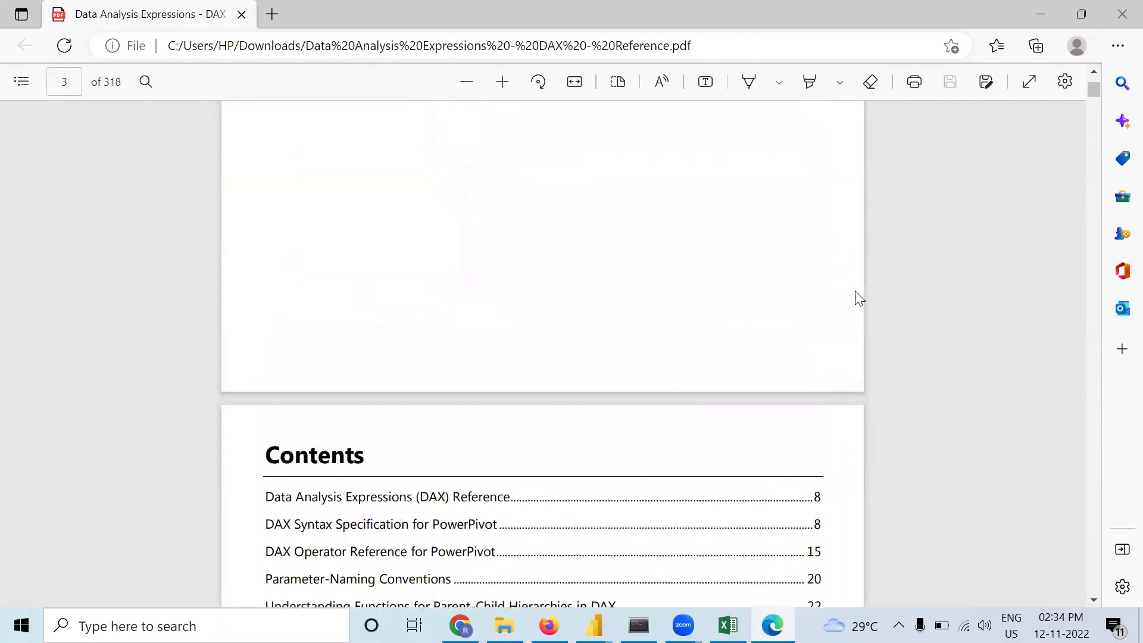
key(ctrl+f)
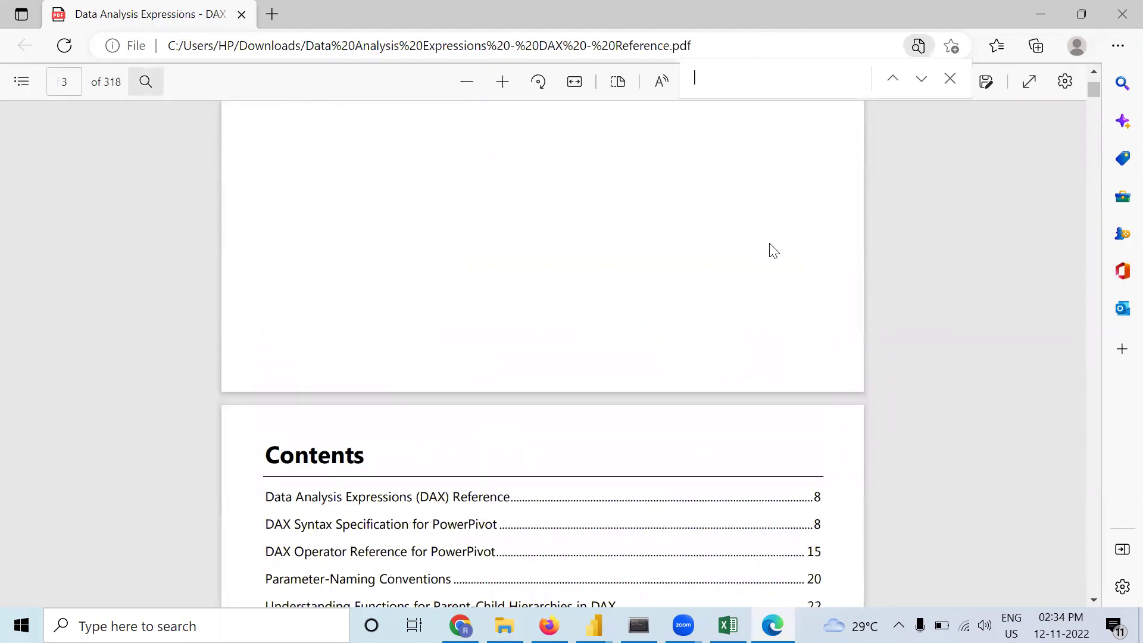
text(h)
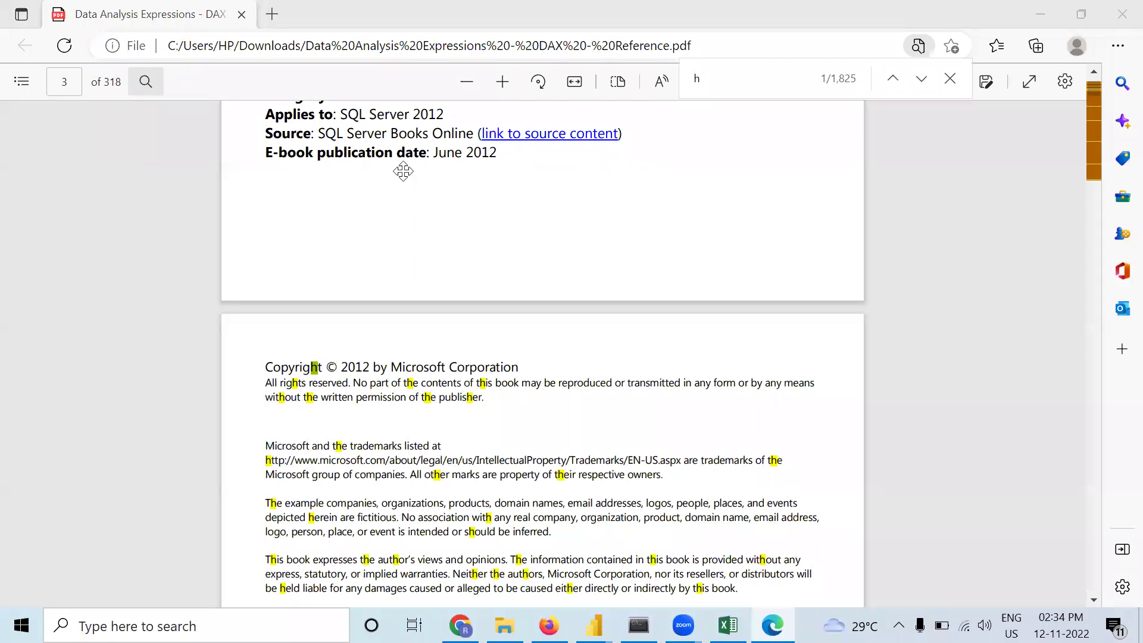
click(709, 77)
text(o)
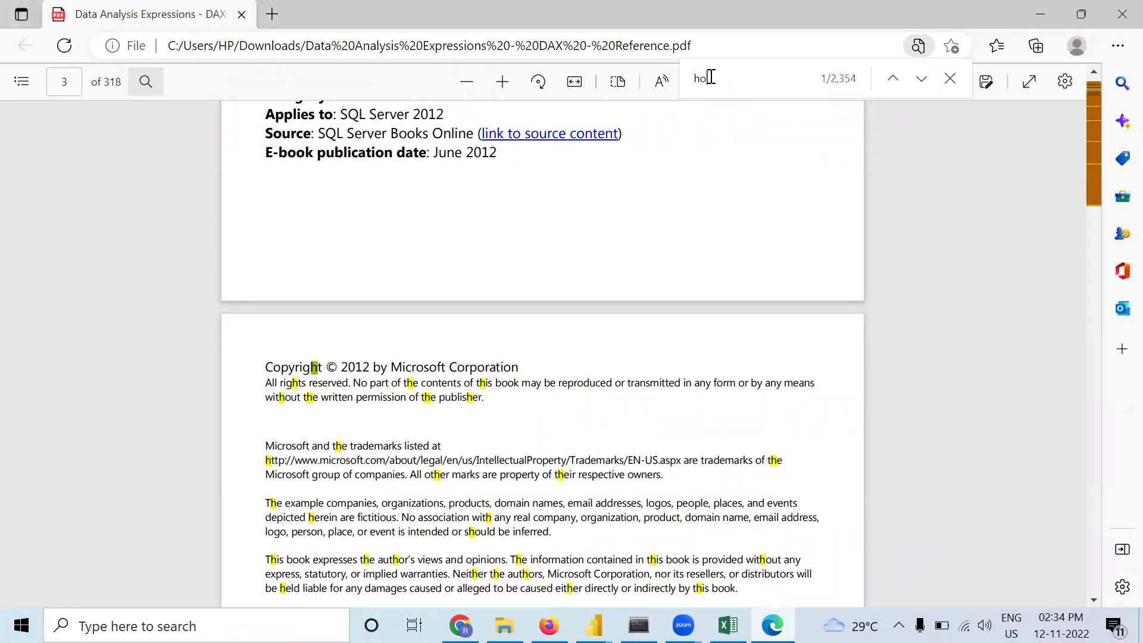
text(u)
scroll(800, 280, up, 5)
scroll(800, 279, down, 7)
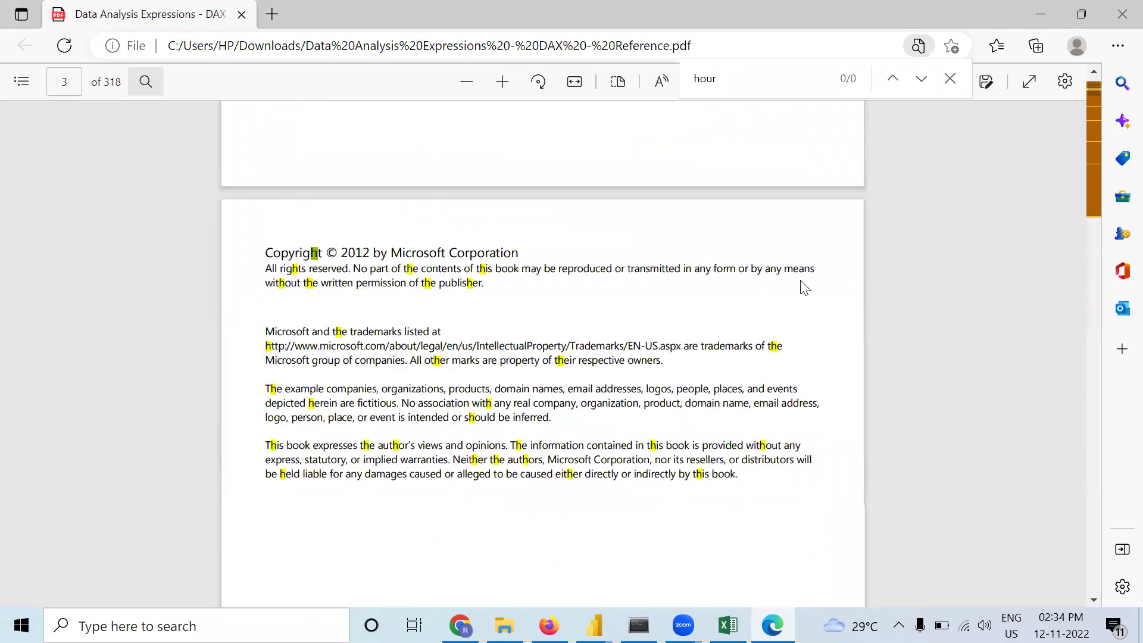
scroll(800, 281, down, 15)
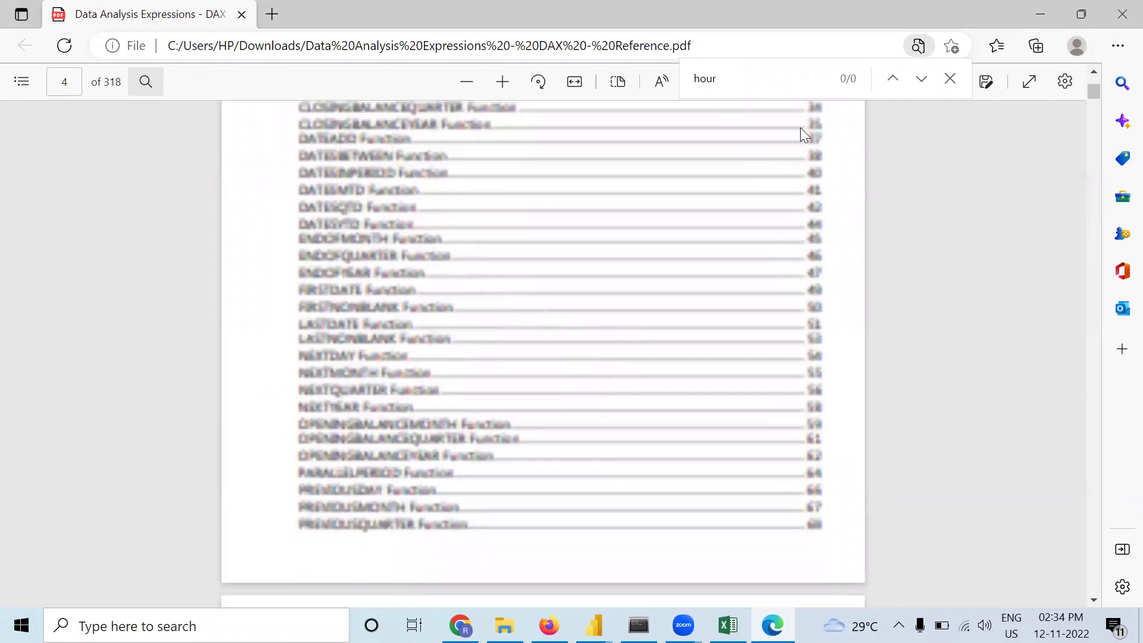
click(920, 79)
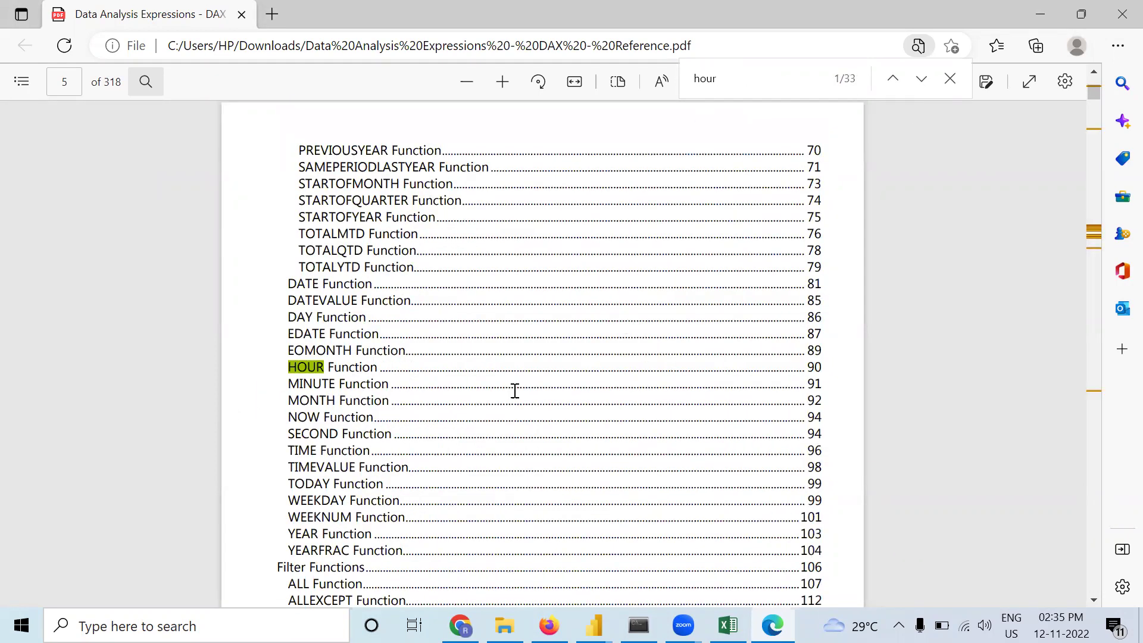
Go to the DAY Function entry in the DAX reference and read it with the neighbouring DATEVALUE entry and the DAY examples.
drag(1094, 92, 1093, 220)
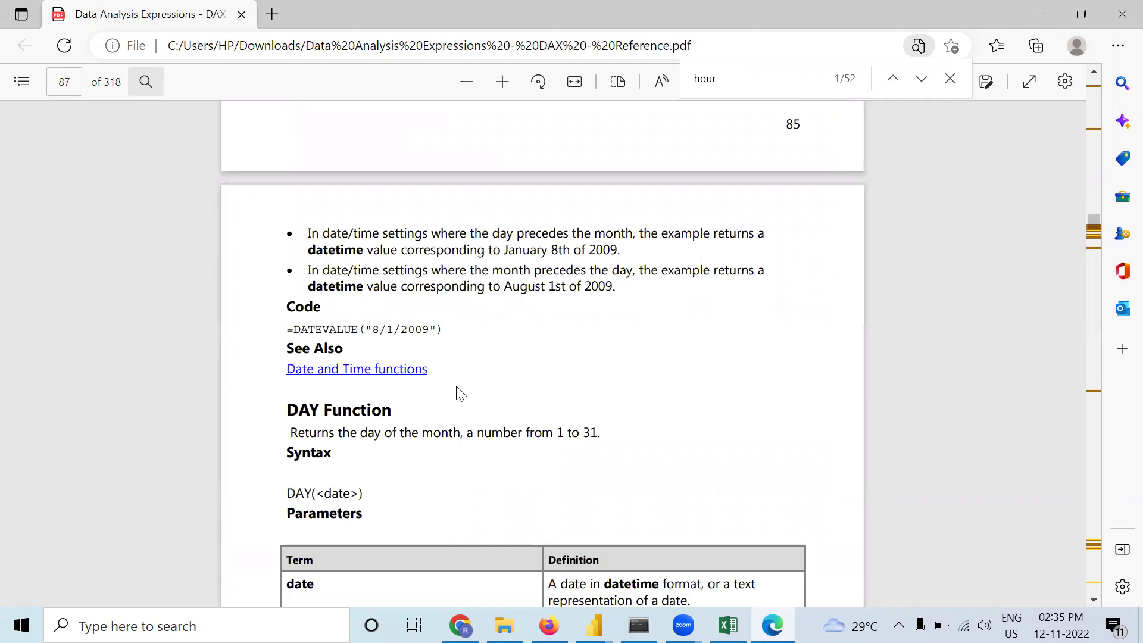
scroll(460, 394, down, 3)
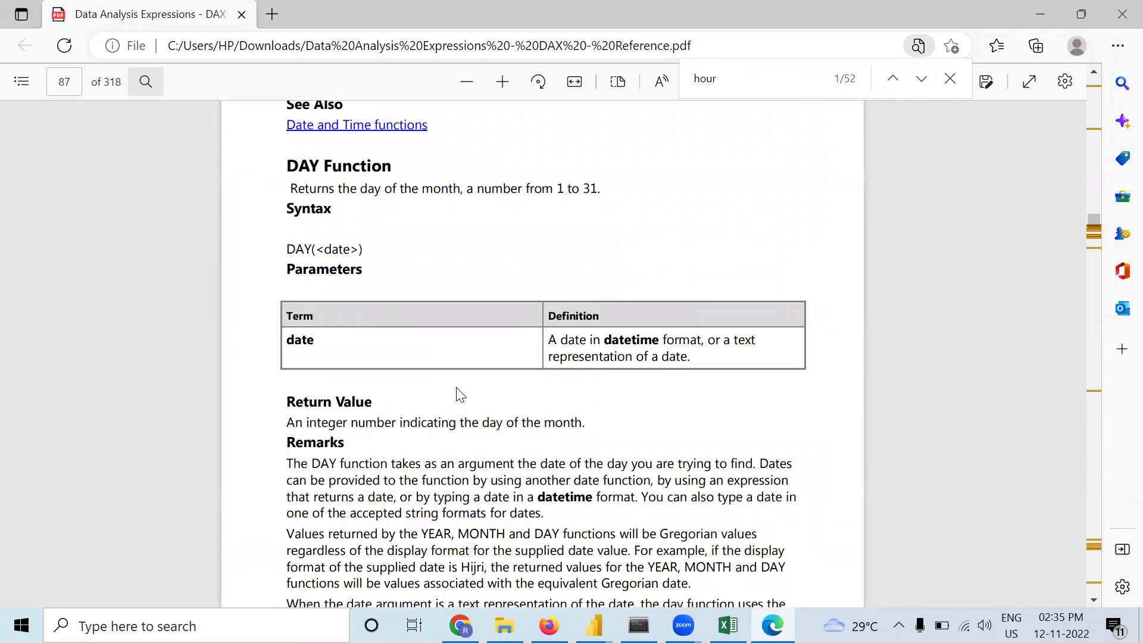
scroll(458, 394, up, 3)
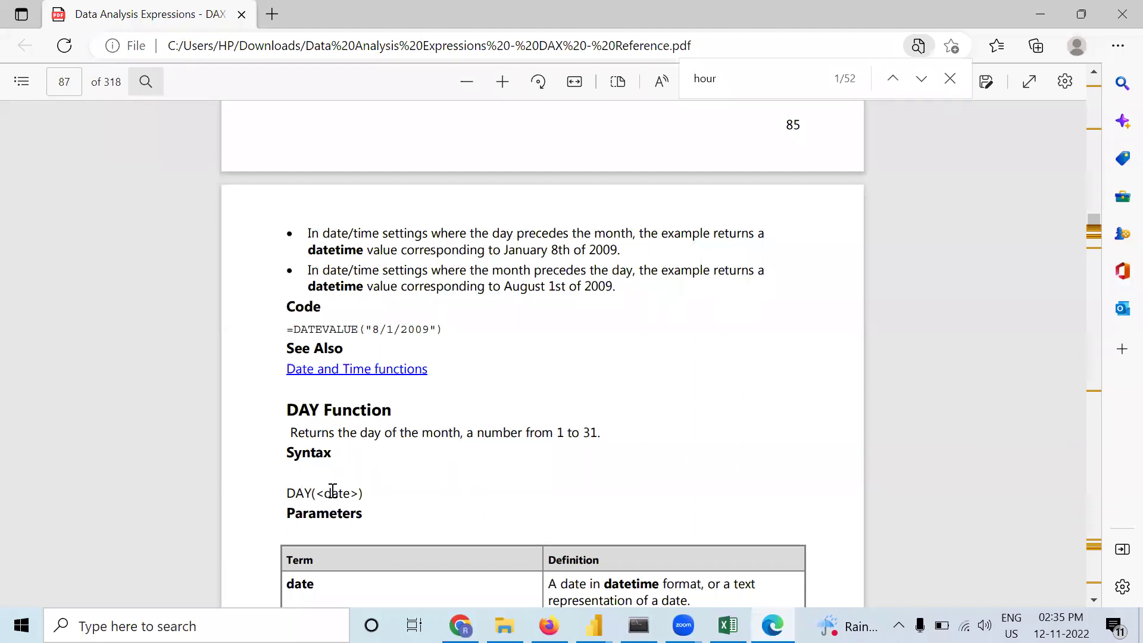
scroll(318, 460, up, 3)
scroll(319, 460, up, 5)
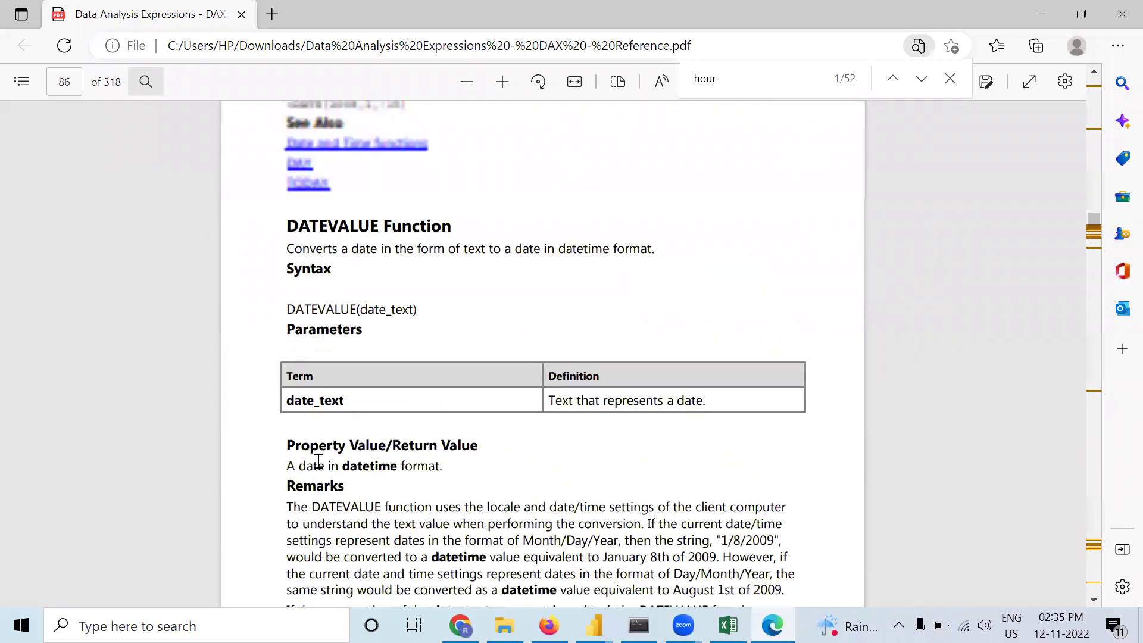
scroll(318, 460, down, 11)
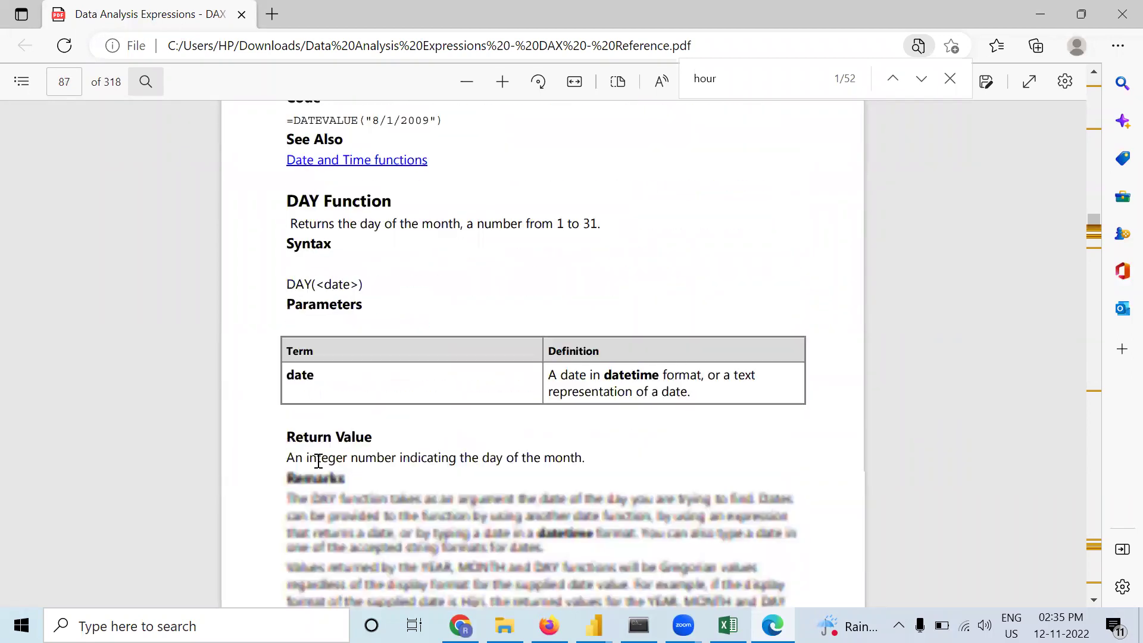
scroll(318, 460, down, 7)
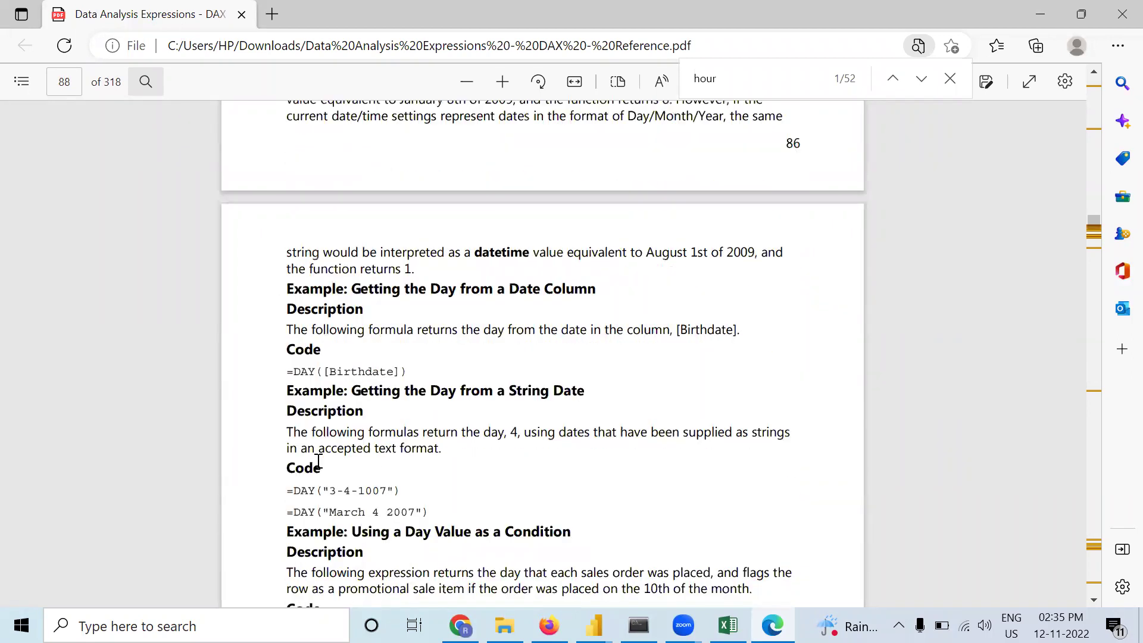
scroll(318, 460, down, 5)
scroll(328, 452, up, 4)
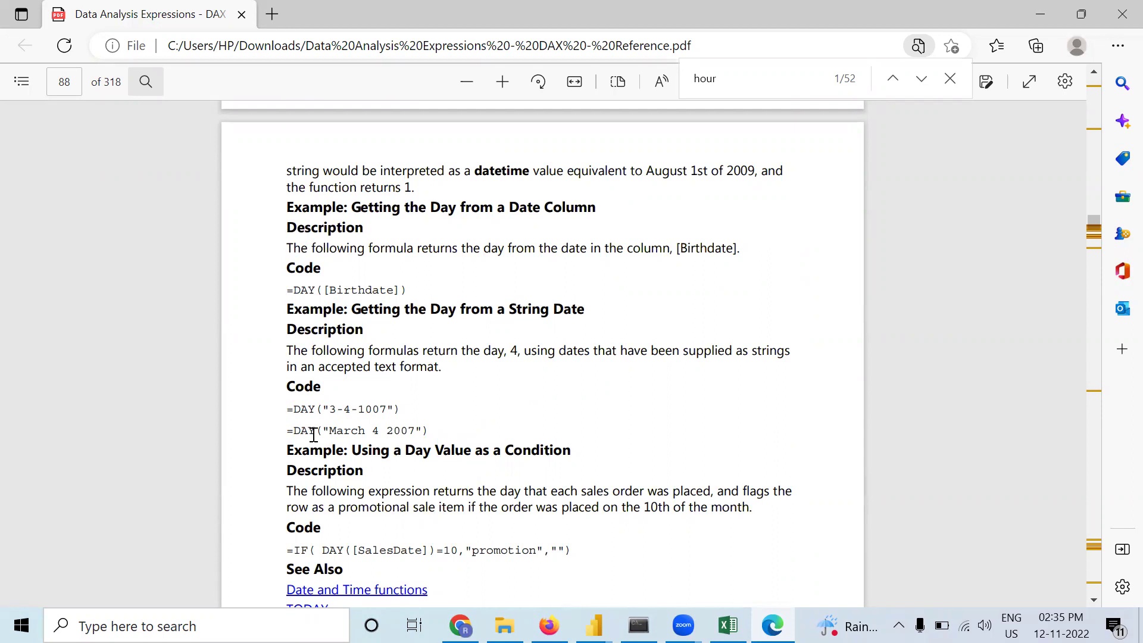
Read on past the EDATE and EOMONTH entries to the HOUR Function, and examine its syntax, datetime parameter and examples.
scroll(318, 435, down, 10)
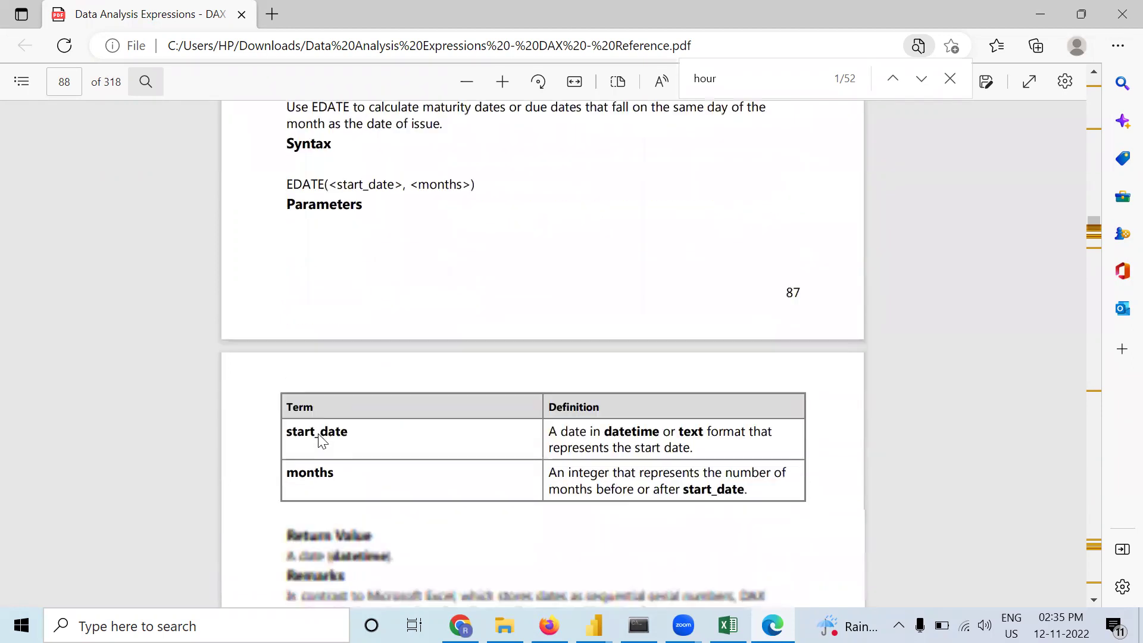
scroll(319, 441, down, 10)
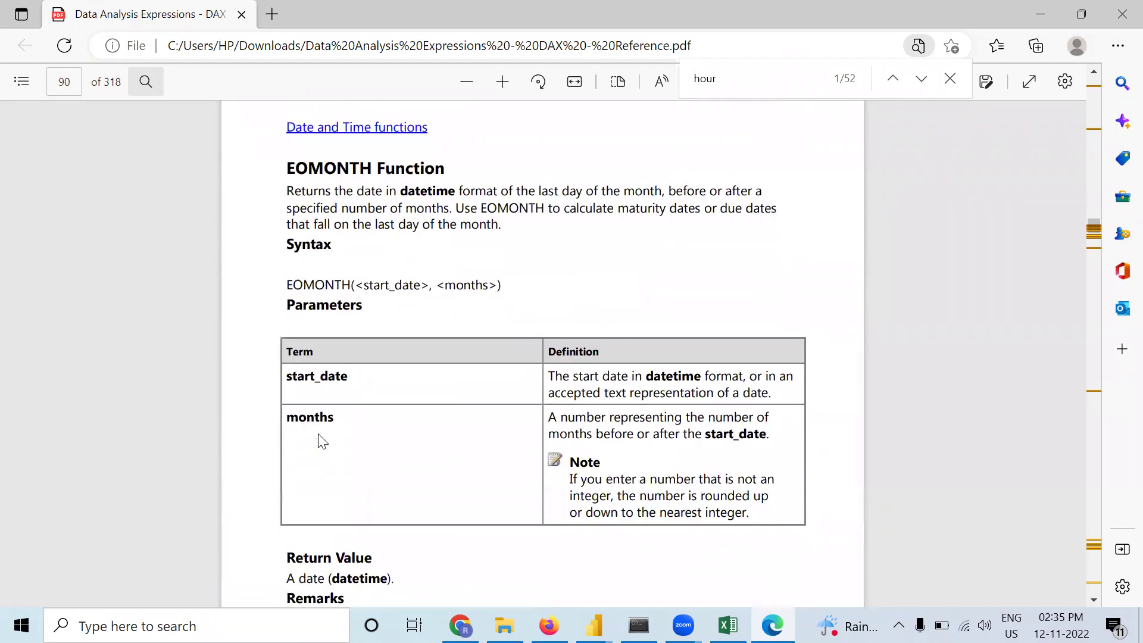
scroll(322, 441, down, 4)
scroll(320, 440, down, 11)
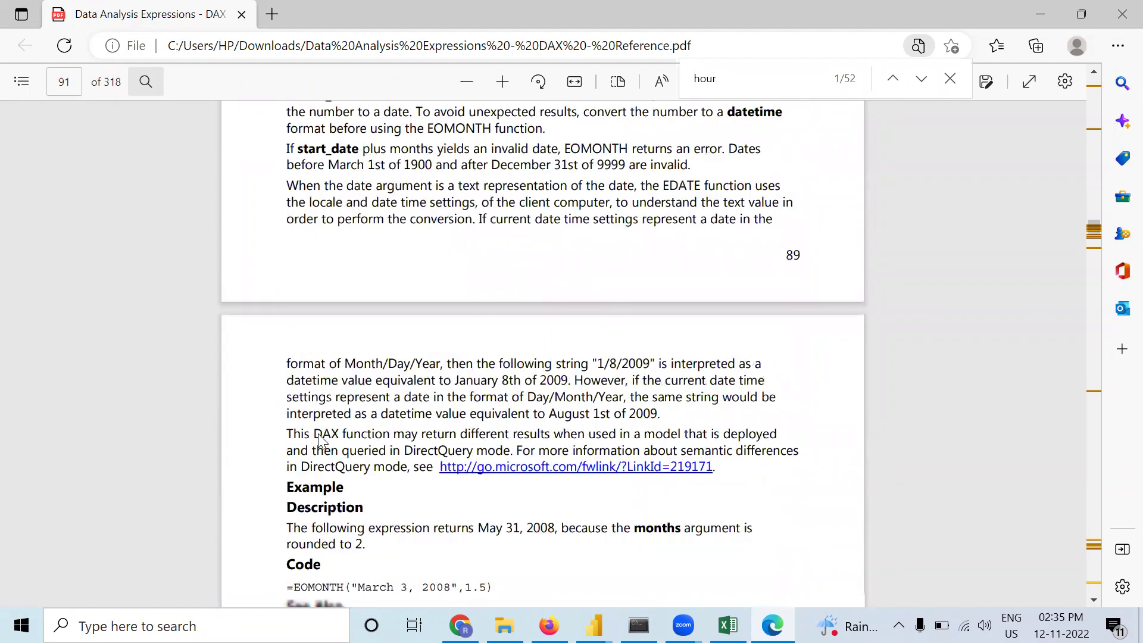
scroll(320, 441, down, 2)
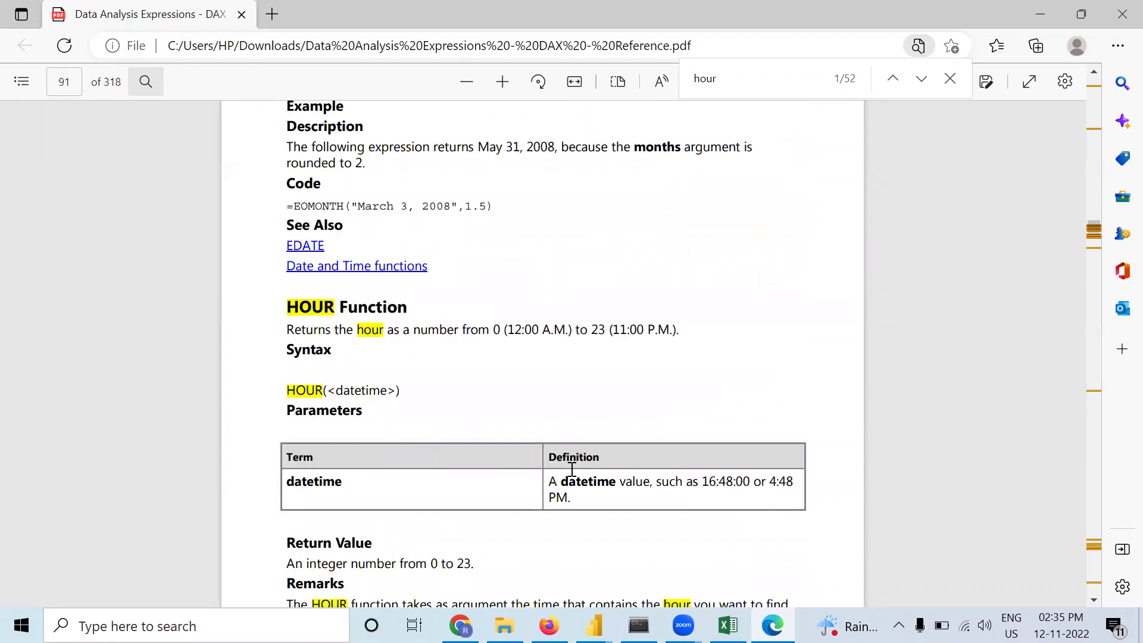
drag(706, 481, 747, 484)
scroll(487, 535, down, 1)
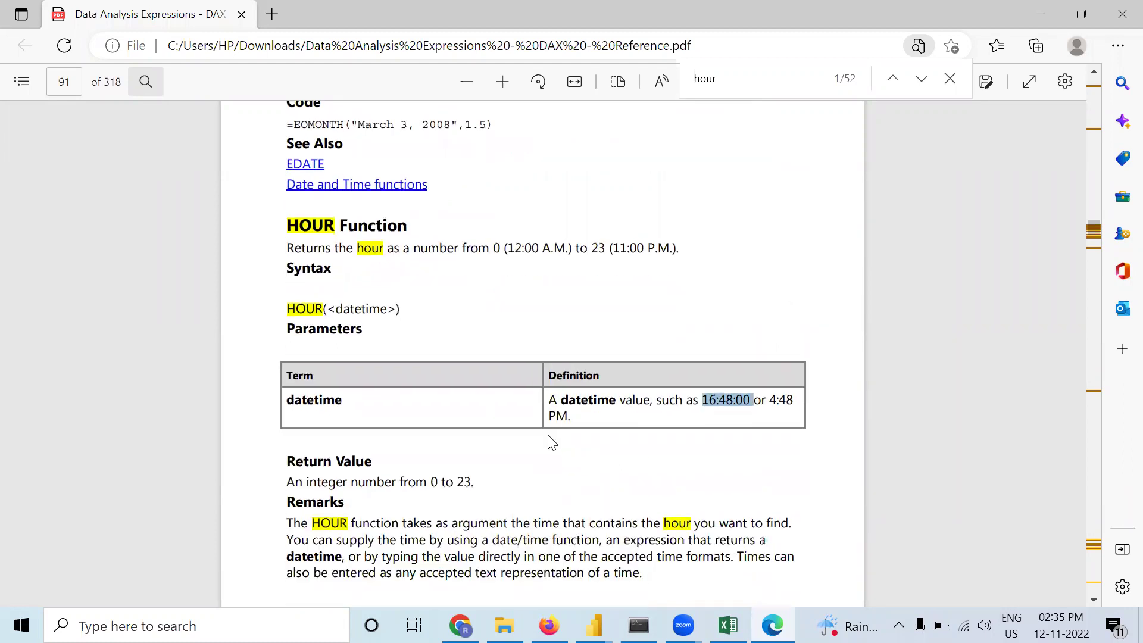
scroll(553, 443, down, 6)
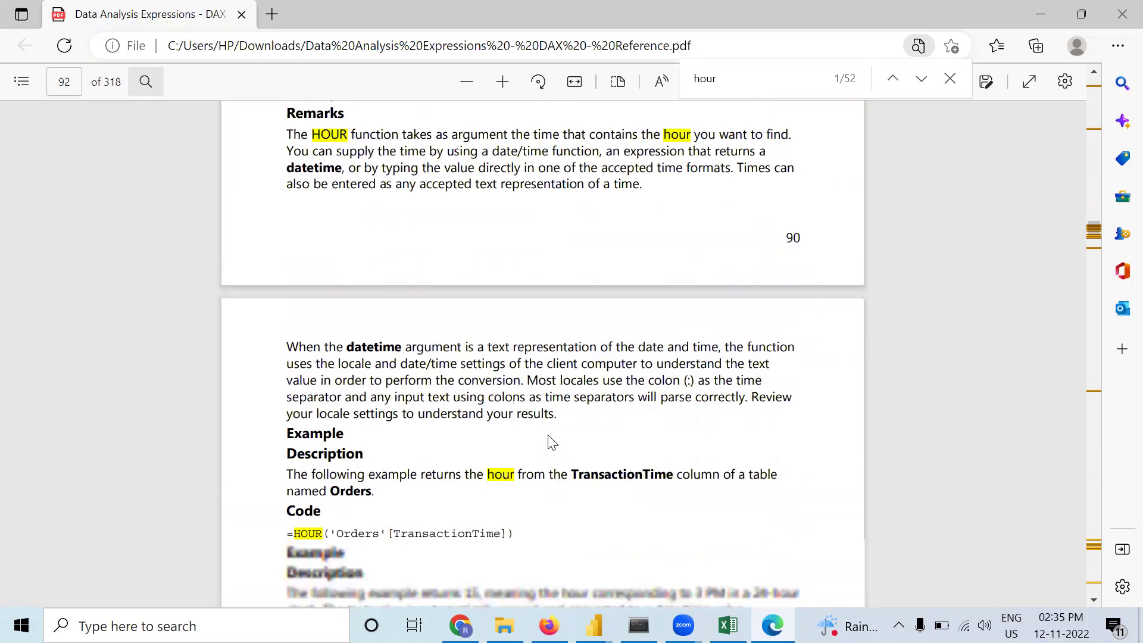
scroll(552, 442, down, 3)
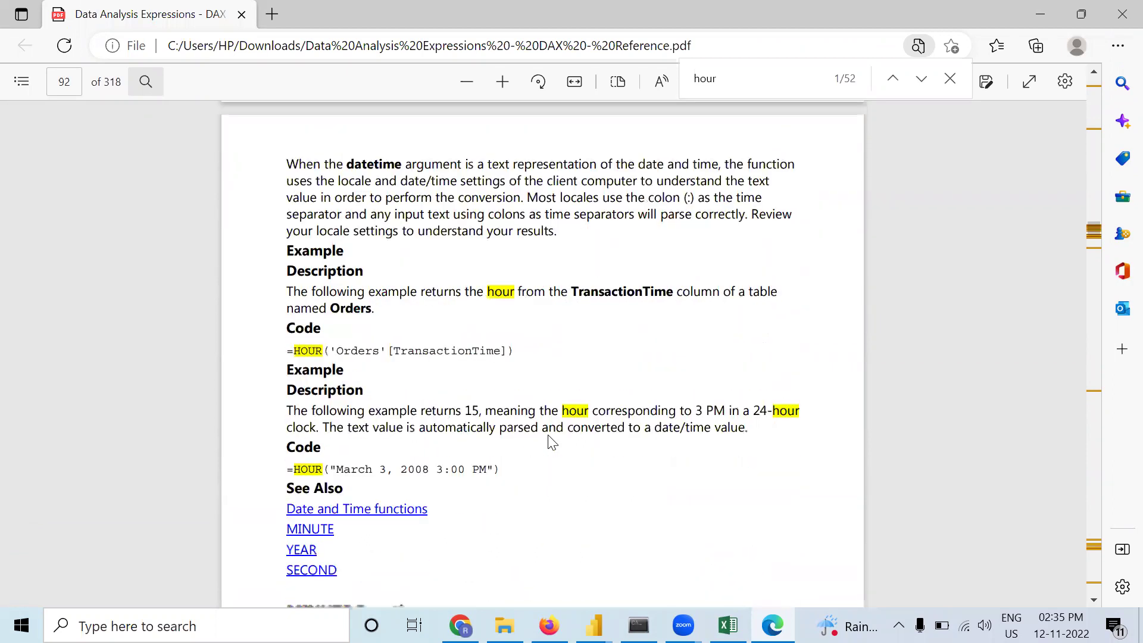
Read the MINUTE Function entry with its examples and the start of the MONTH Function entry.
scroll(553, 443, down, 4)
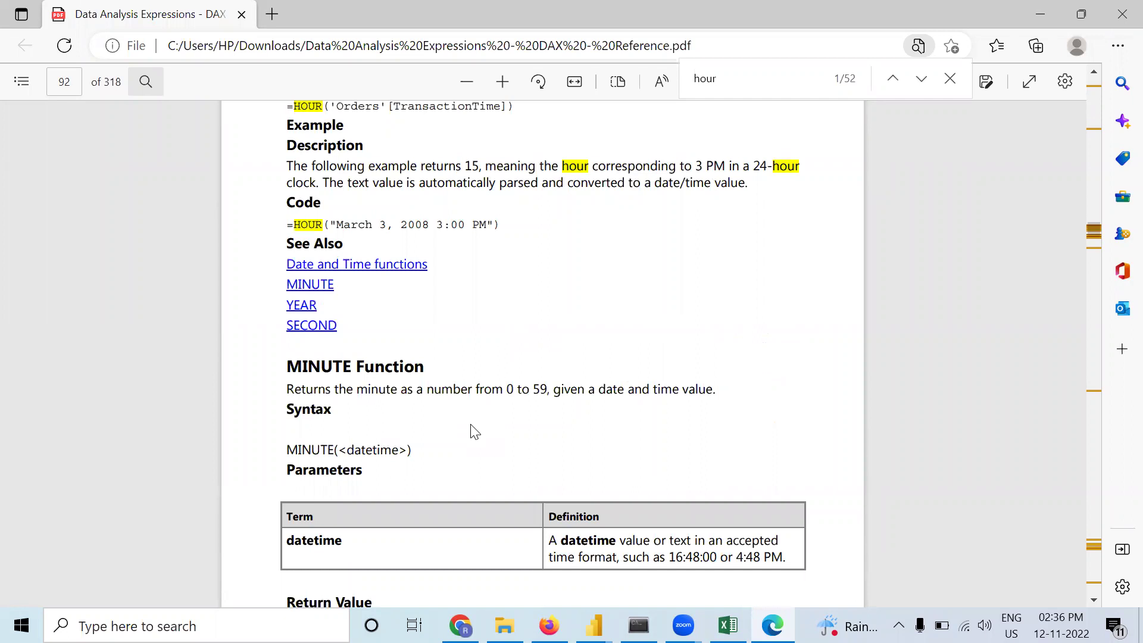
scroll(474, 431, down, 9)
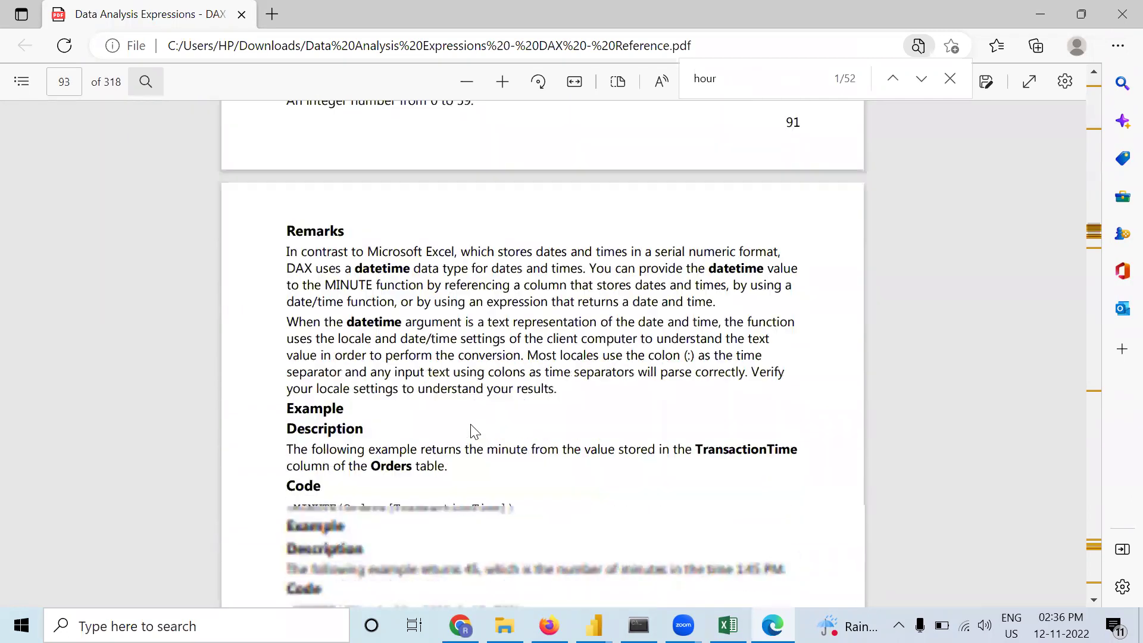
scroll(474, 431, down, 8)
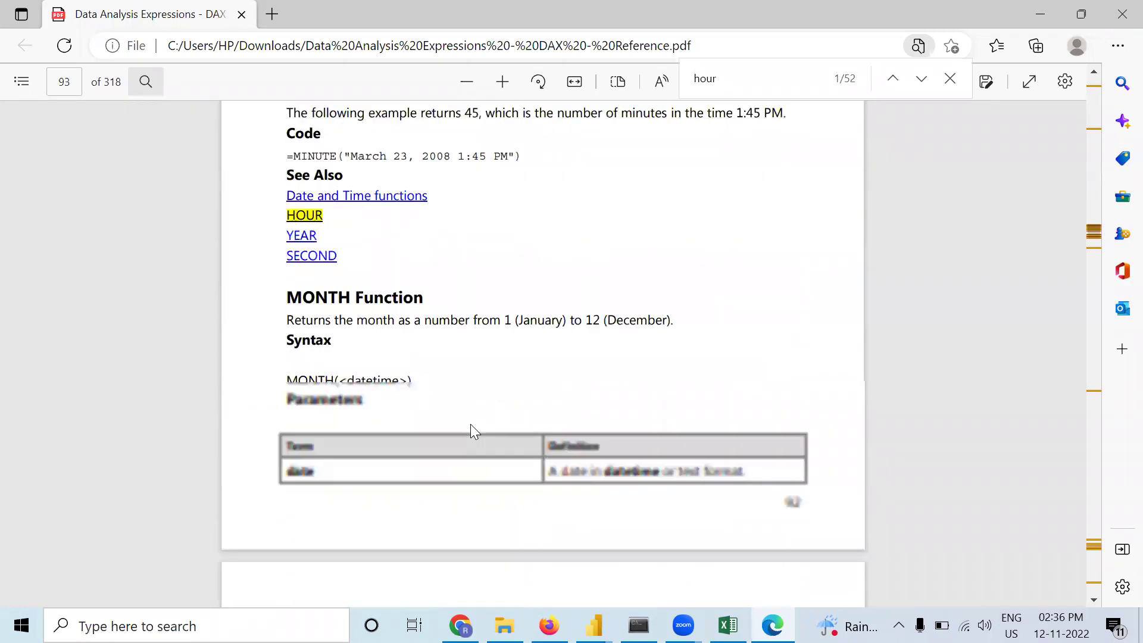
scroll(470, 424, down, 4)
scroll(471, 417, up, 4)
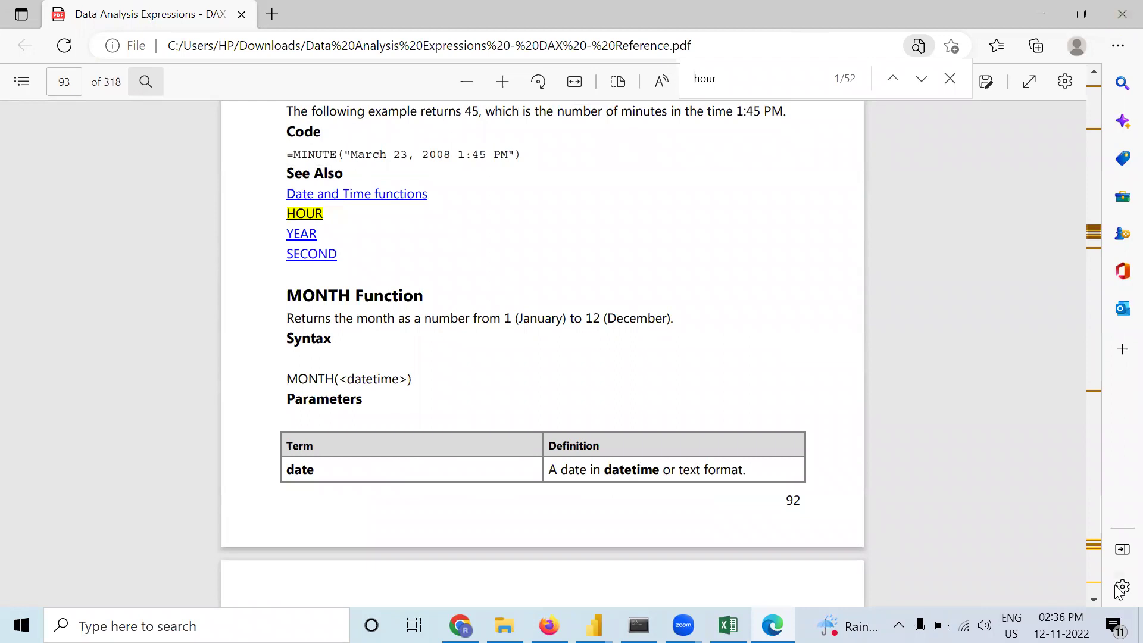
Return to the start of the DAX reference and look through the contents list, from date functions to the text functions.
drag(1094, 234, 1067, 83)
scroll(1019, 294, down, 8)
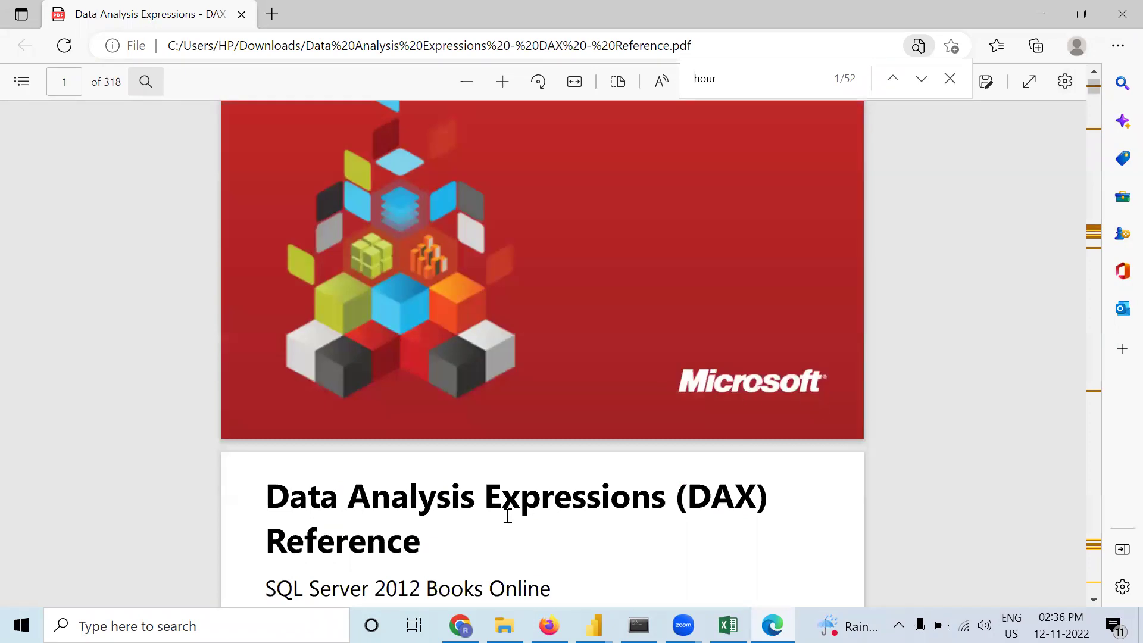
scroll(507, 515, down, 20)
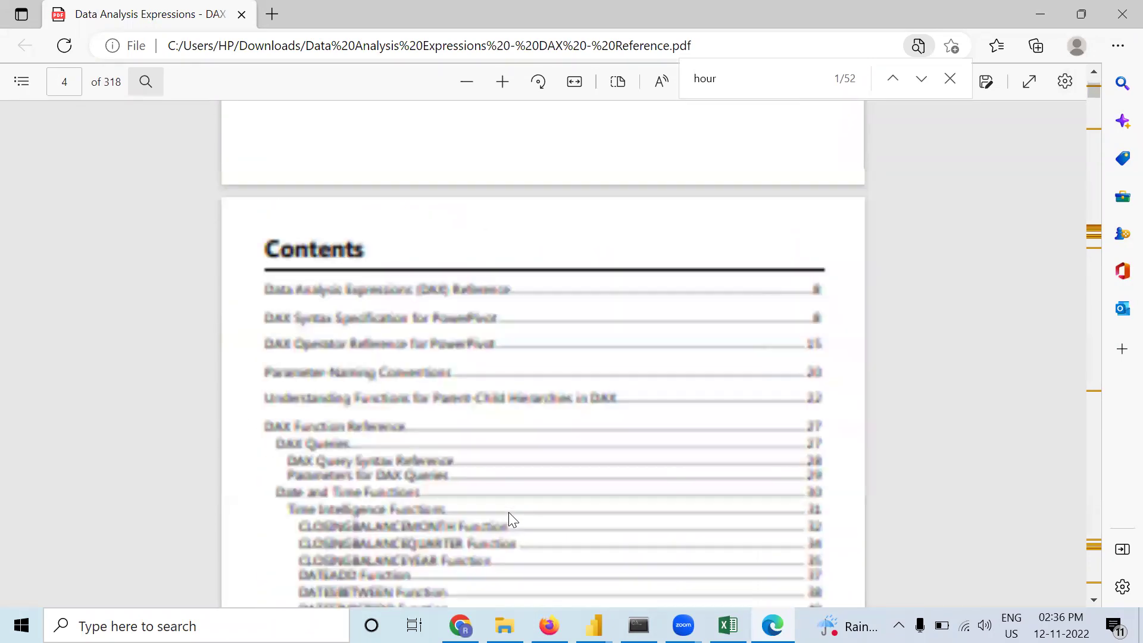
scroll(510, 517, down, 1)
scroll(546, 471, down, 20)
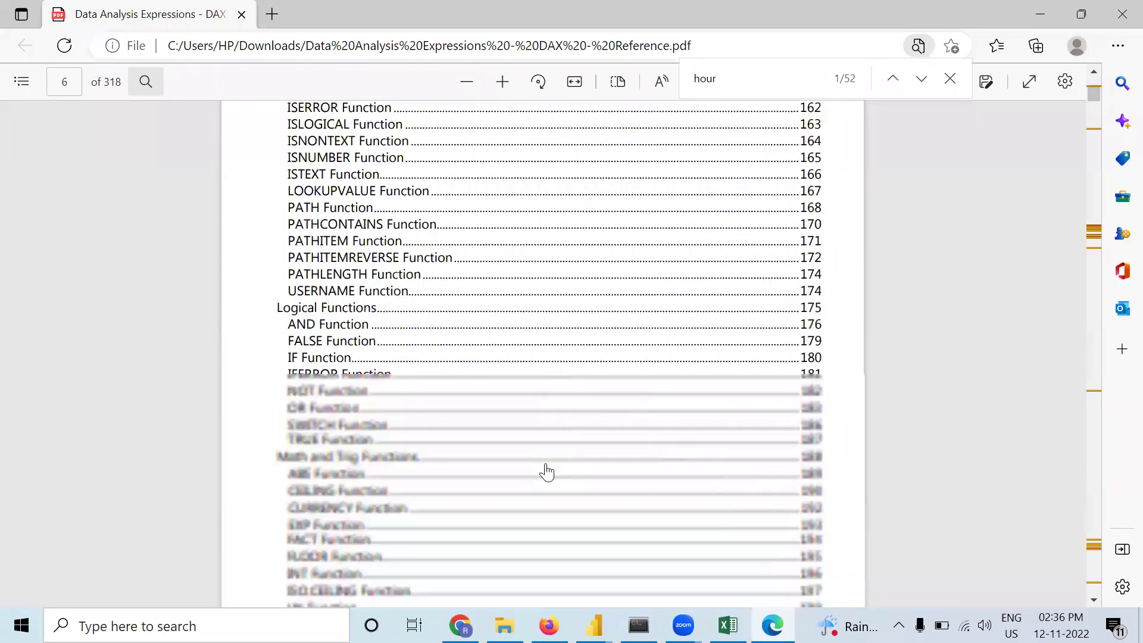
scroll(545, 461, down, 1)
scroll(544, 449, down, 16)
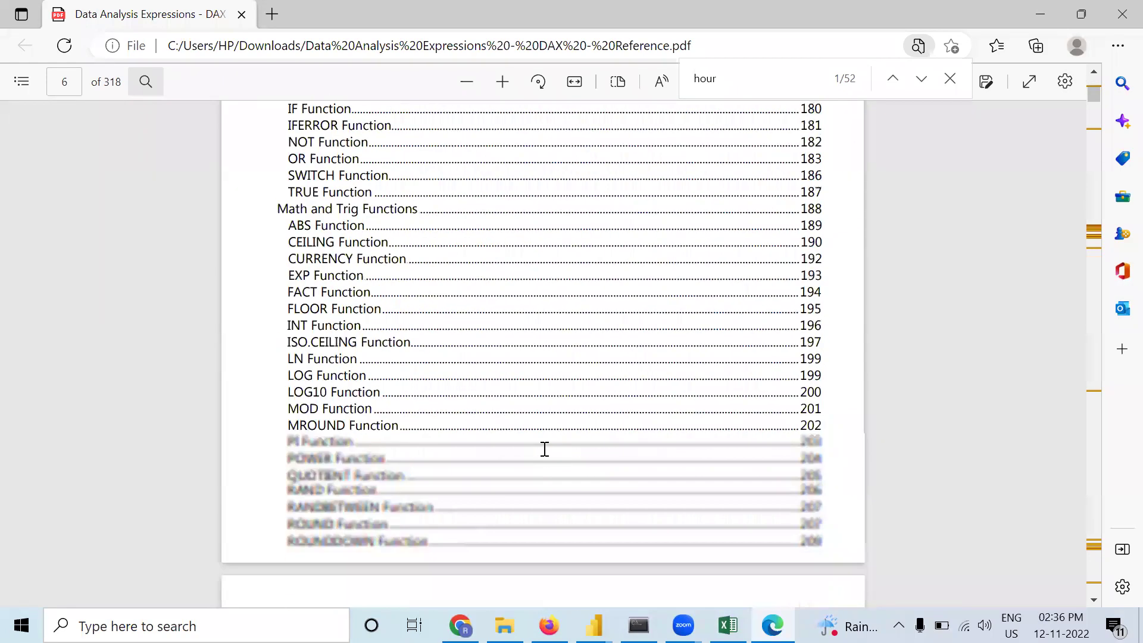
scroll(544, 448, down, 5)
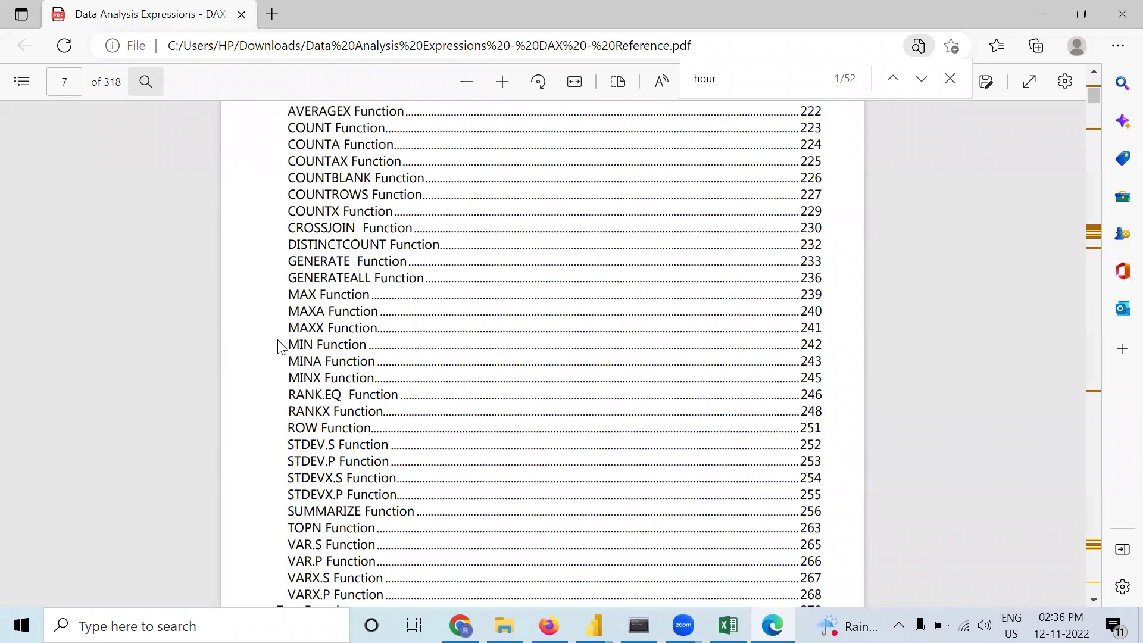
scroll(416, 421, down, 9)
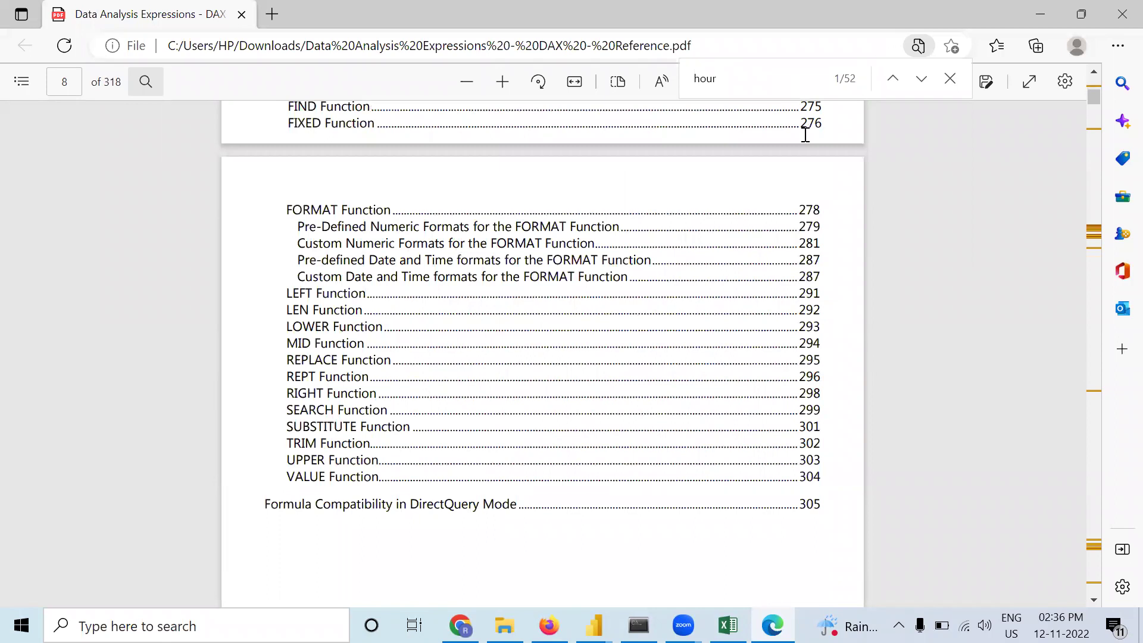
Minimize the DAX reference and the orders workbook, and show the first columns of the d-Customers table in Power BI Desktop.
click(1035, 9)
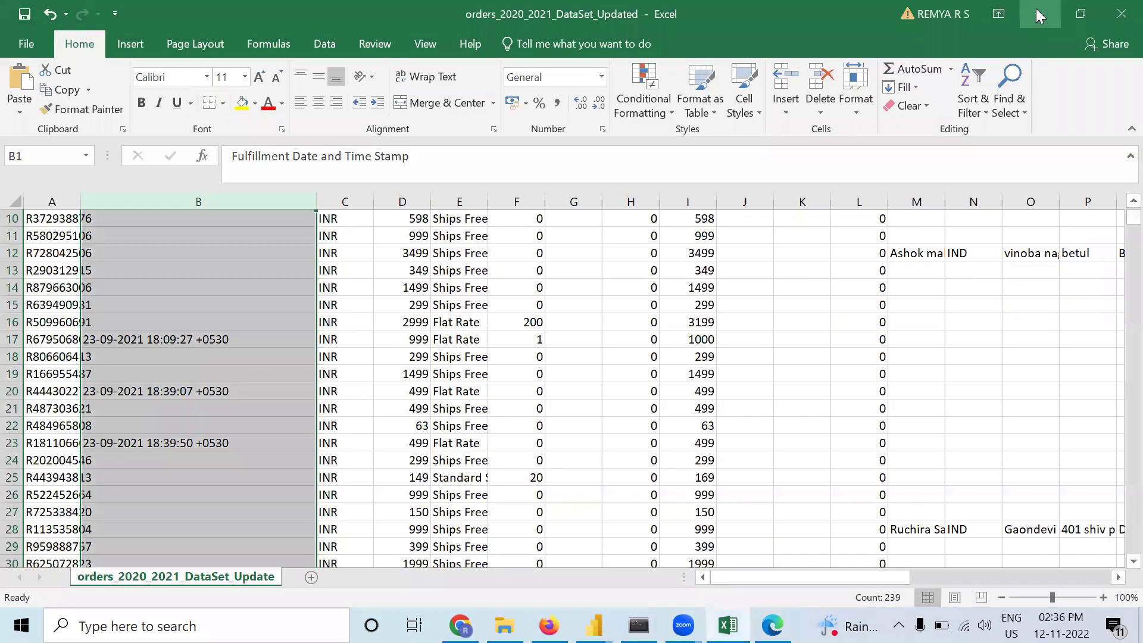
click(1035, 9)
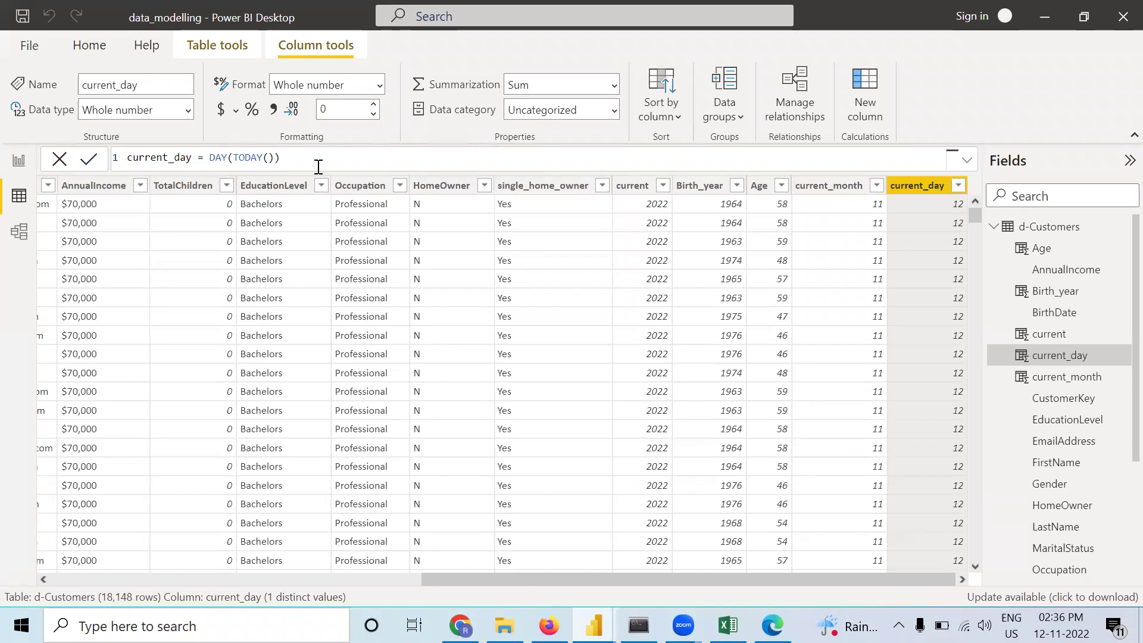
drag(484, 578, 359, 579)
drag(218, 595, 139, 595)
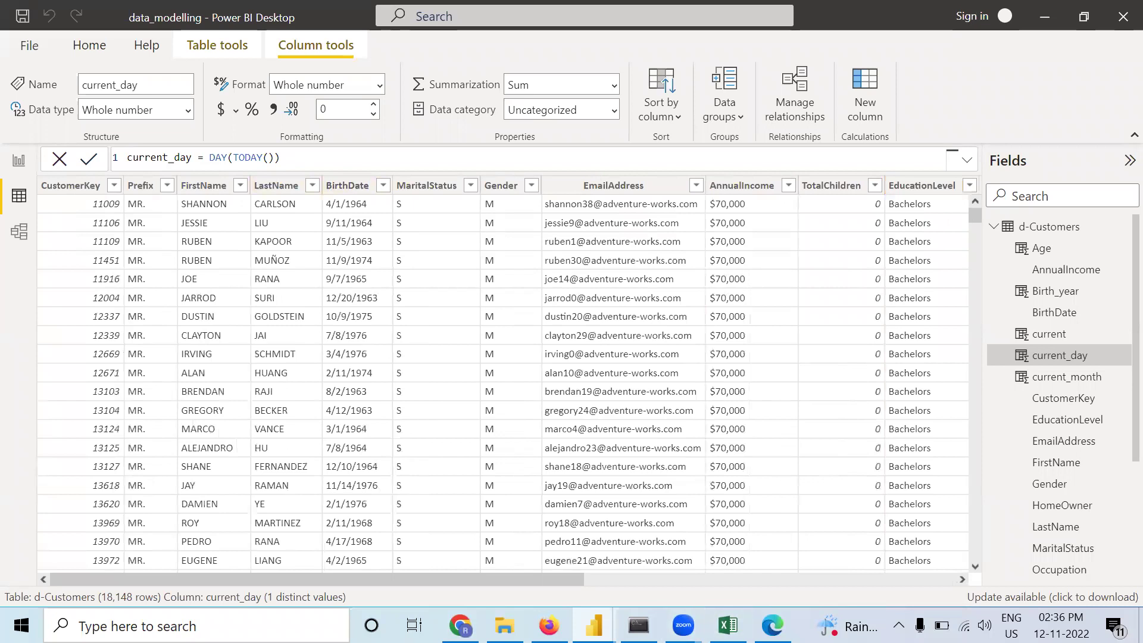
Switch to the orders workbook in Excel, select the Payment Method header in AB1 and look through that column's entries.
click(727, 625)
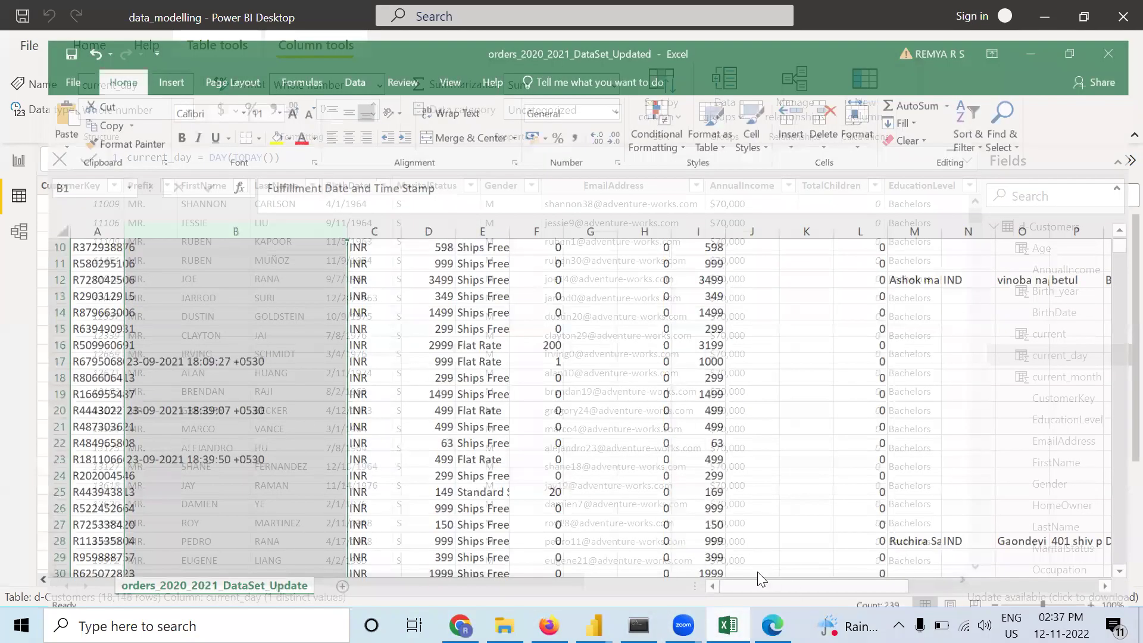
scroll(933, 552, right, 6)
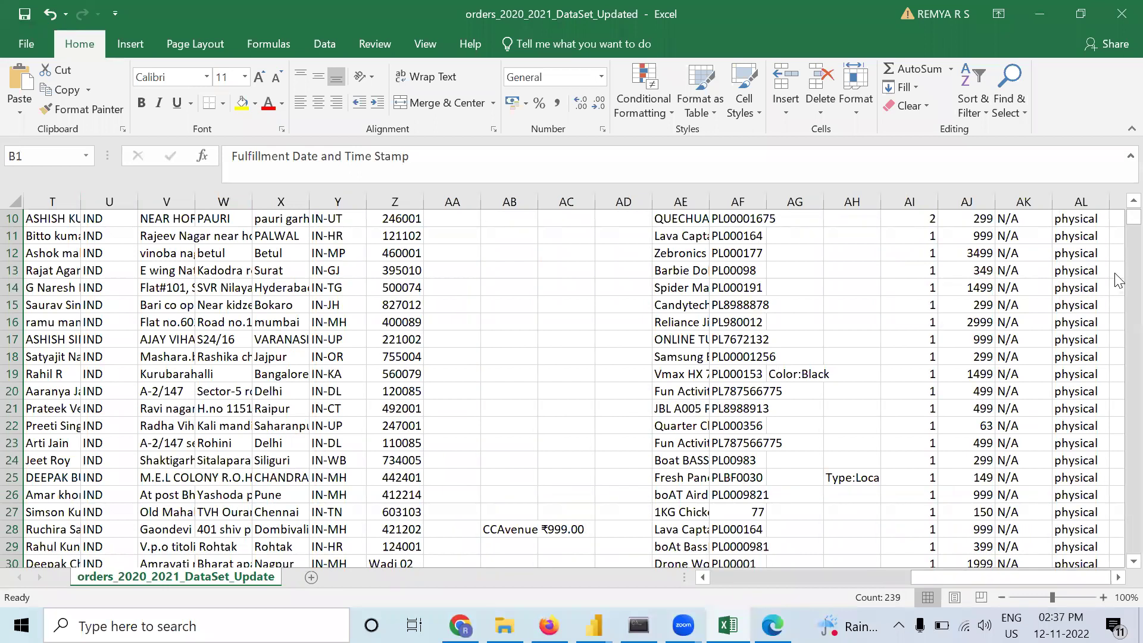
drag(1118, 214, 1119, 209)
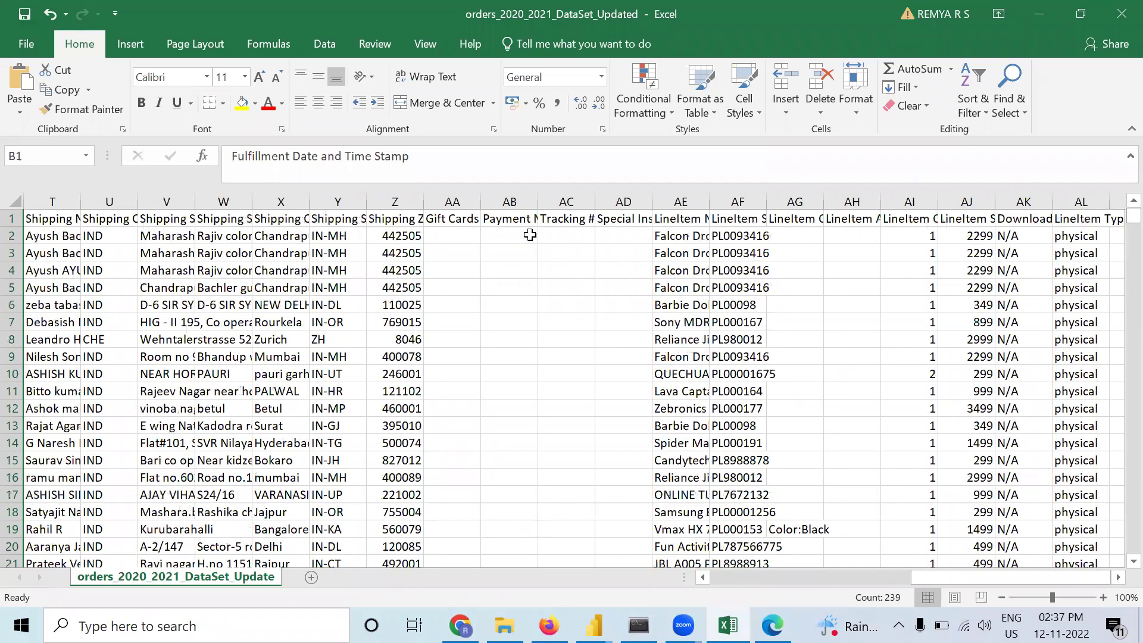
click(488, 218)
scroll(821, 349, down, 13)
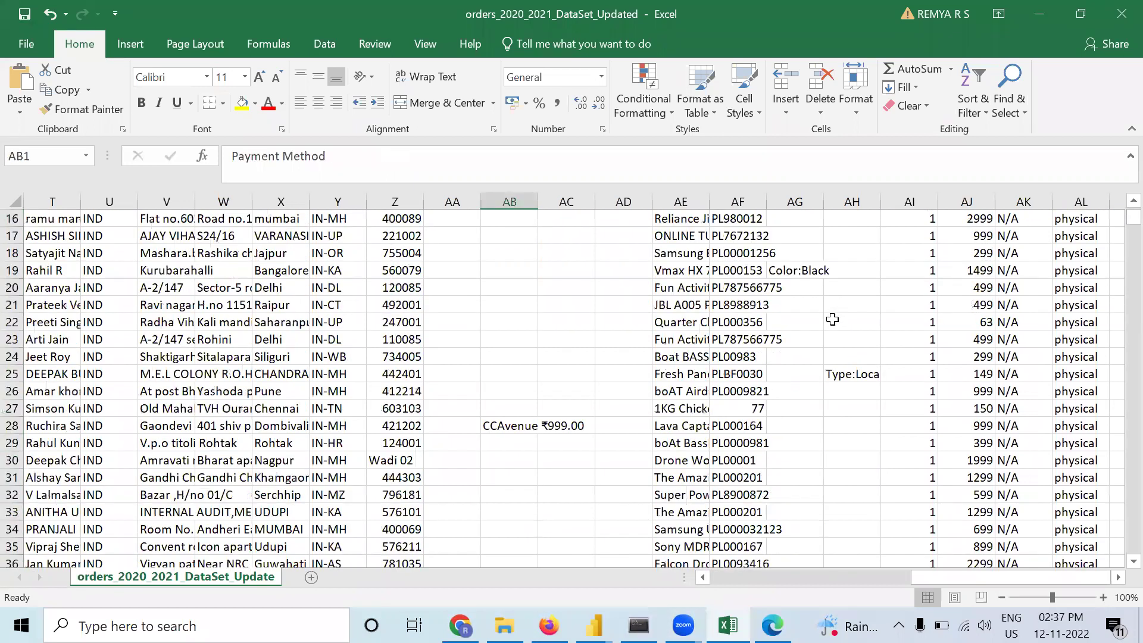
scroll(700, 326, up, 4)
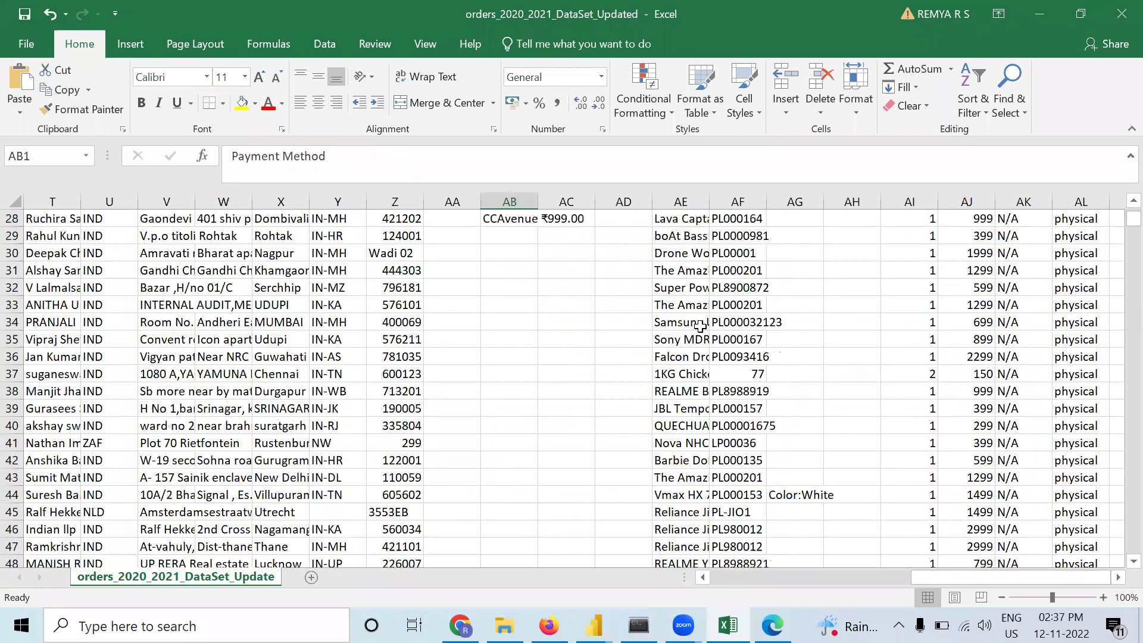
Widen the Payment Method column AB to roughly four times its width and look down its rows for entries.
scroll(700, 326, up, 8)
drag(538, 201, 723, 212)
scroll(688, 277, down, 4)
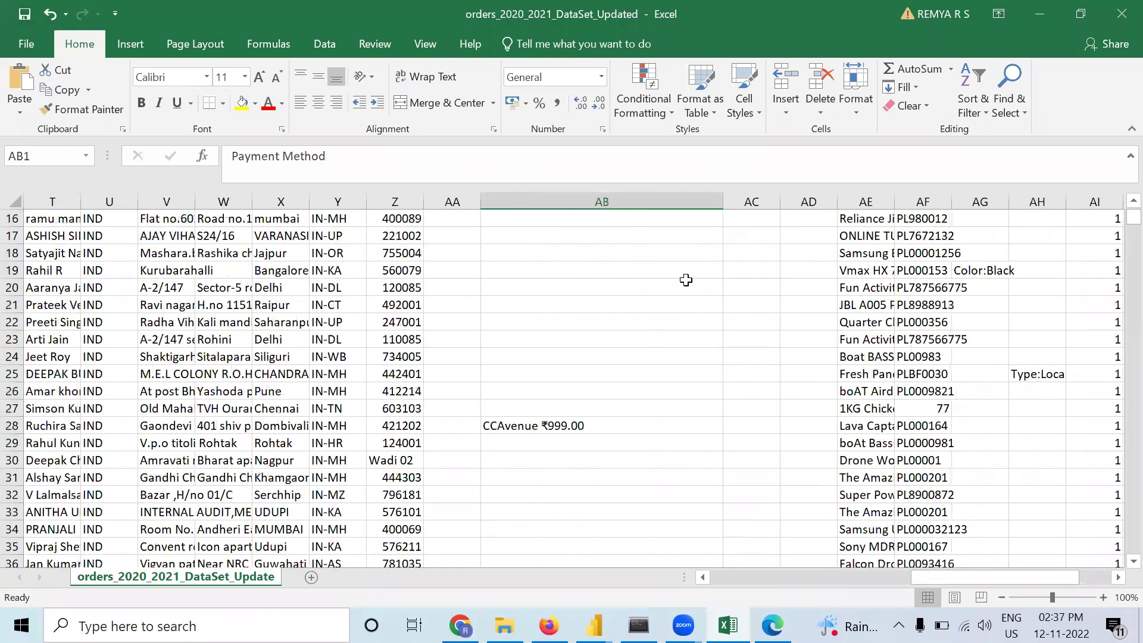
scroll(537, 364, down, 1)
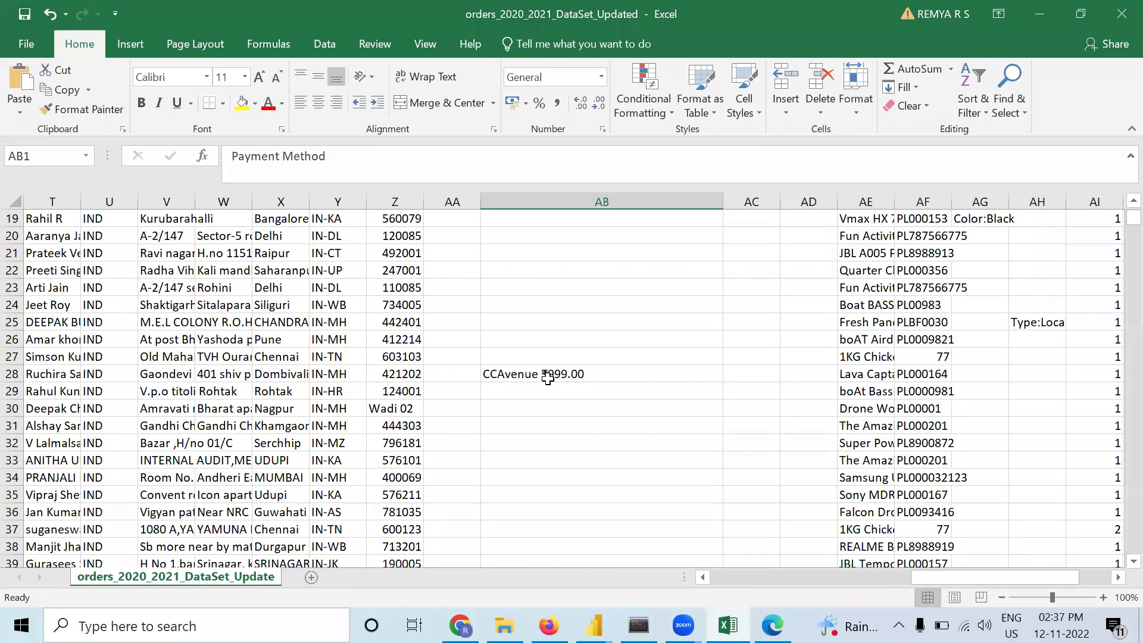
scroll(556, 416, down, 10)
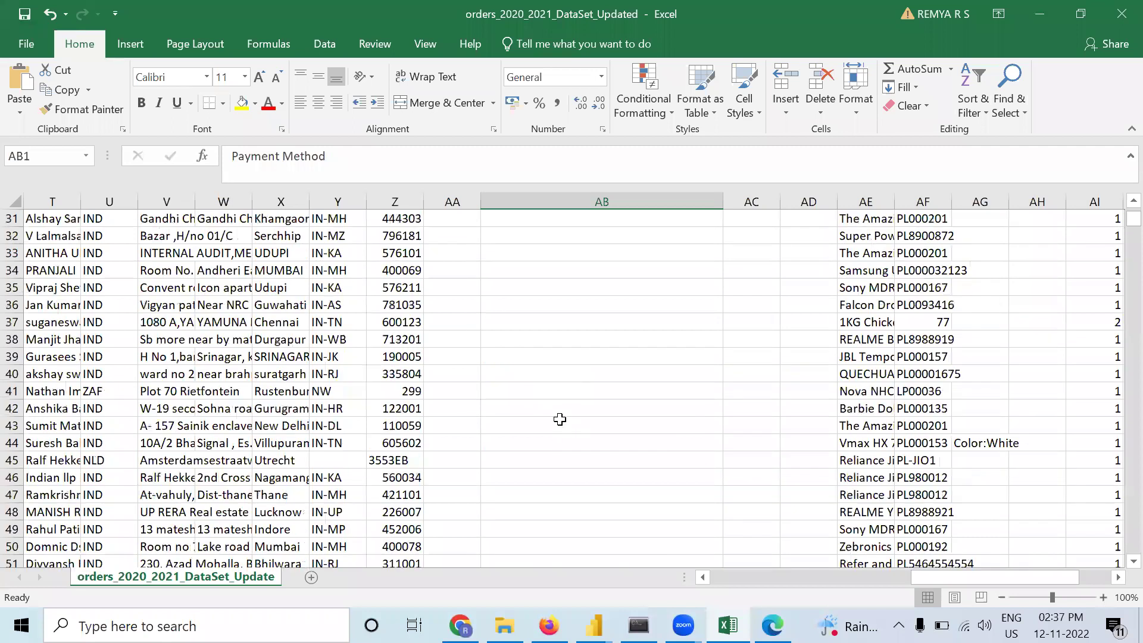
Look further down the Payment Method column AB of the orders workbook, to about row 2200, for filled-in entries.
scroll(559, 419, down, 20)
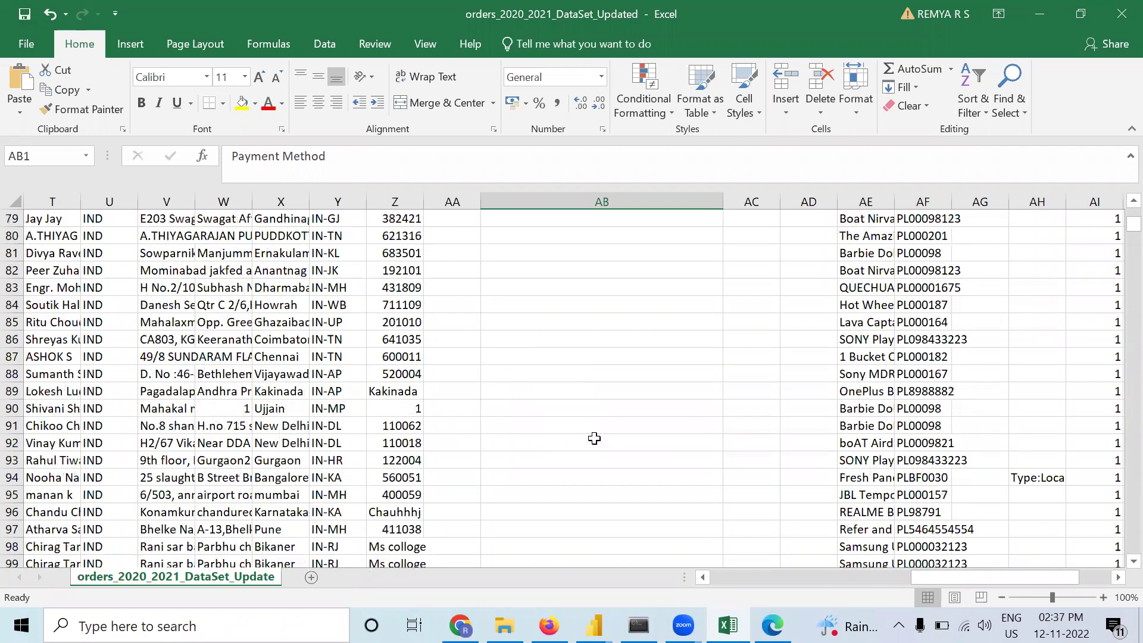
scroll(539, 357, down, 3)
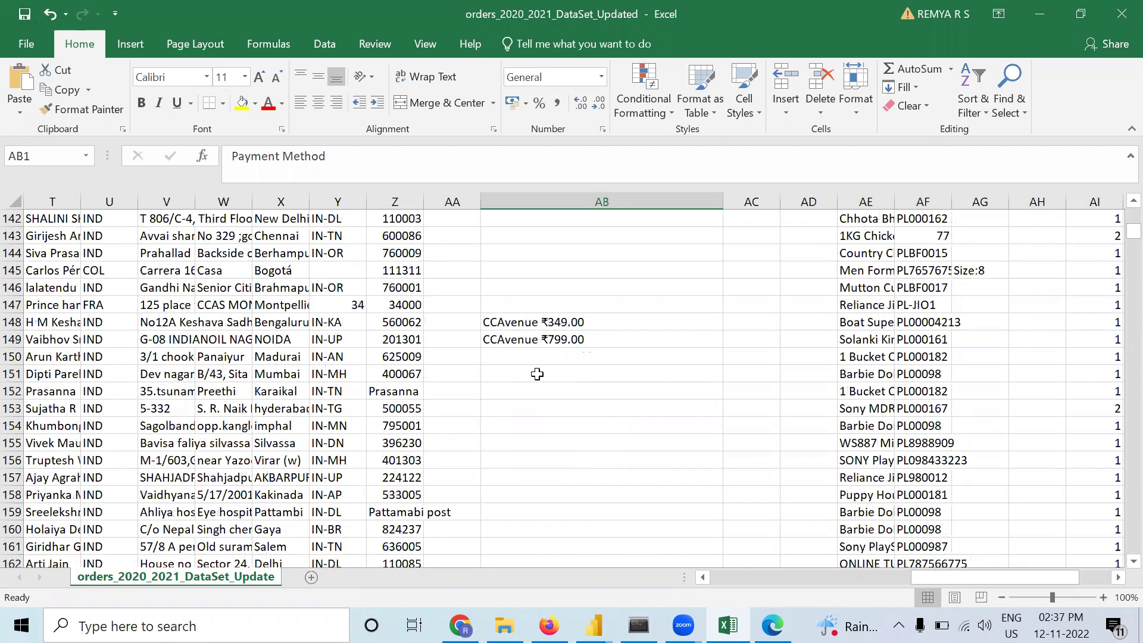
scroll(536, 374, down, 4)
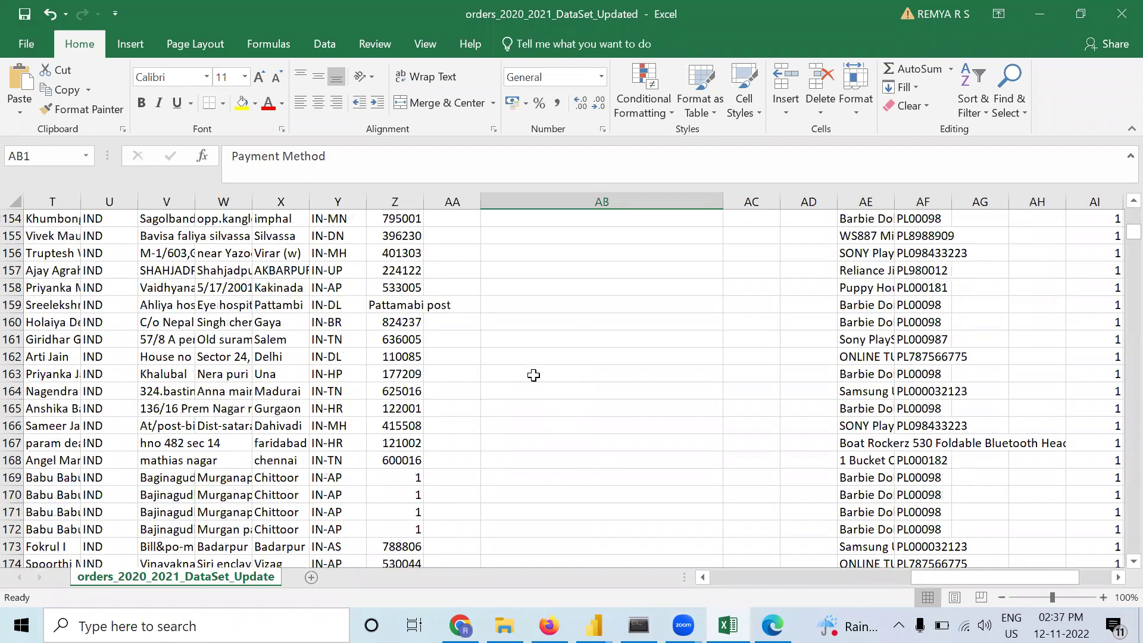
scroll(533, 374, down, 20)
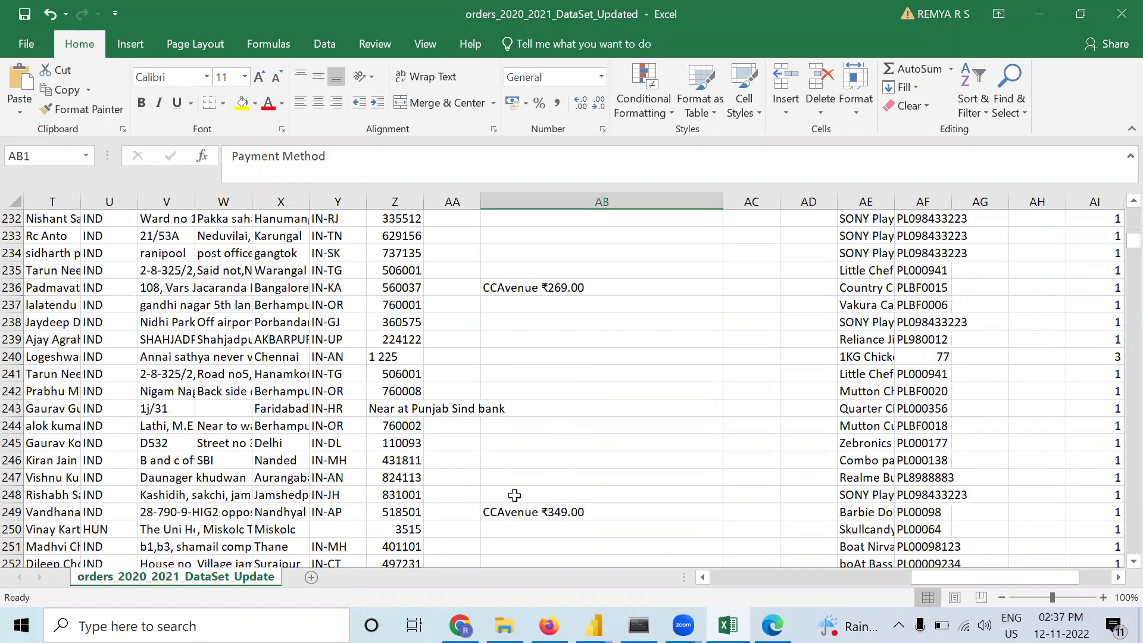
scroll(514, 519, down, 8)
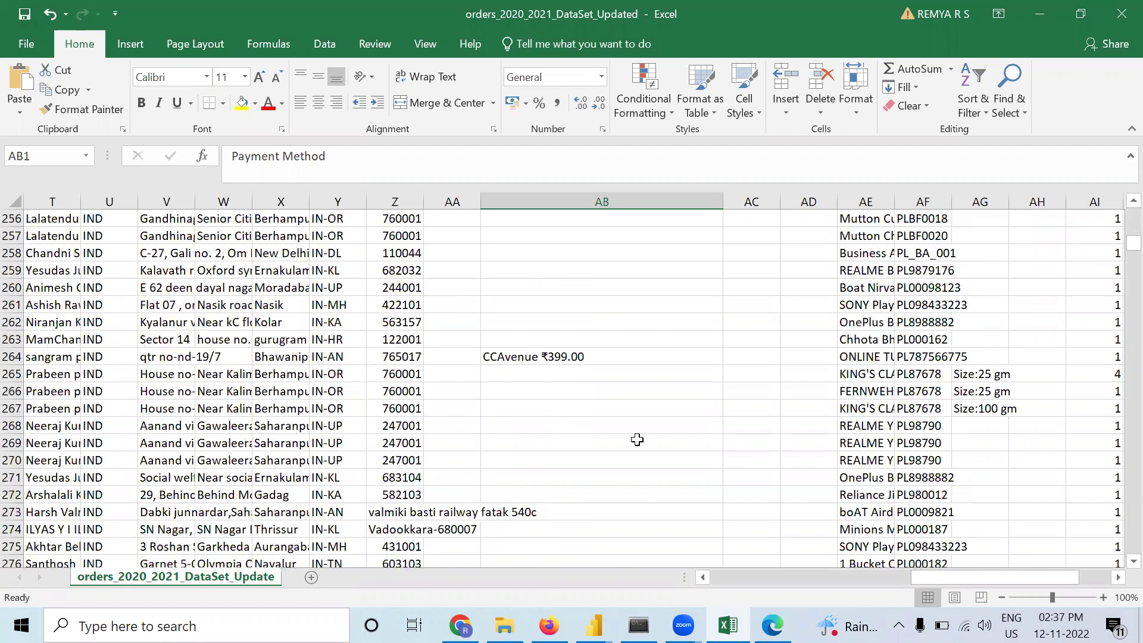
drag(1117, 244, 798, 344)
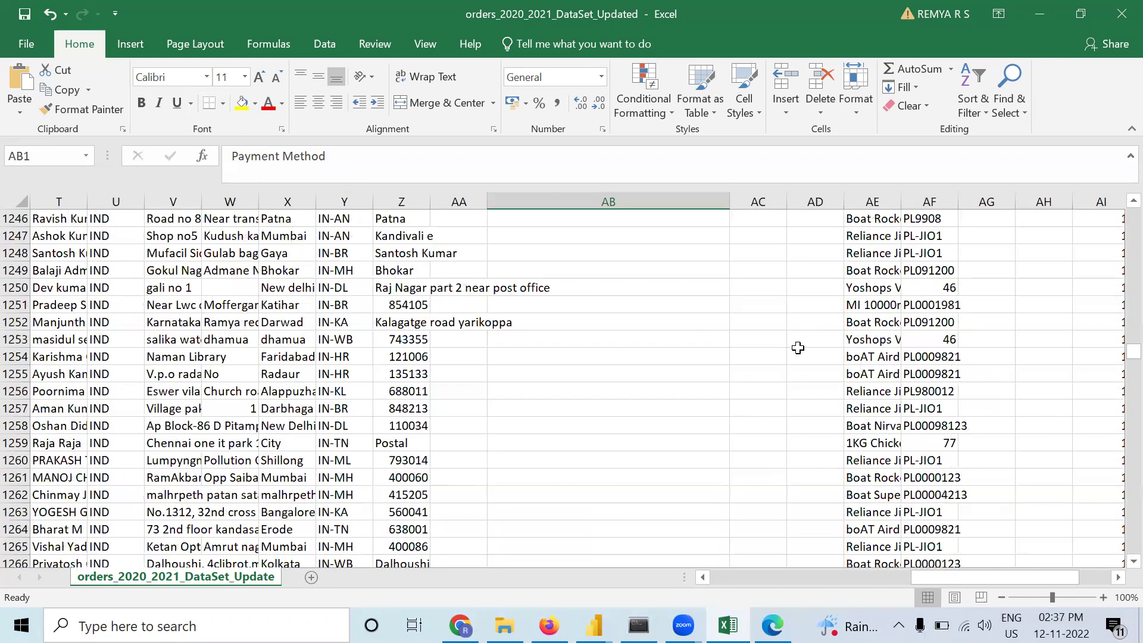
scroll(650, 480, down, 14)
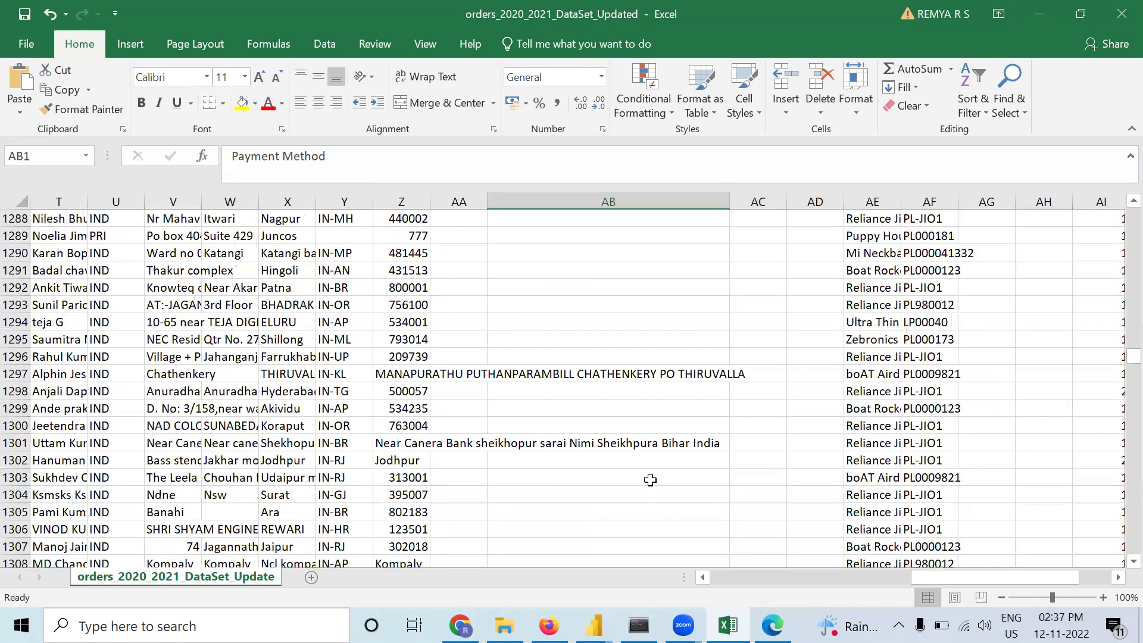
scroll(650, 480, down, 14)
scroll(650, 479, down, 12)
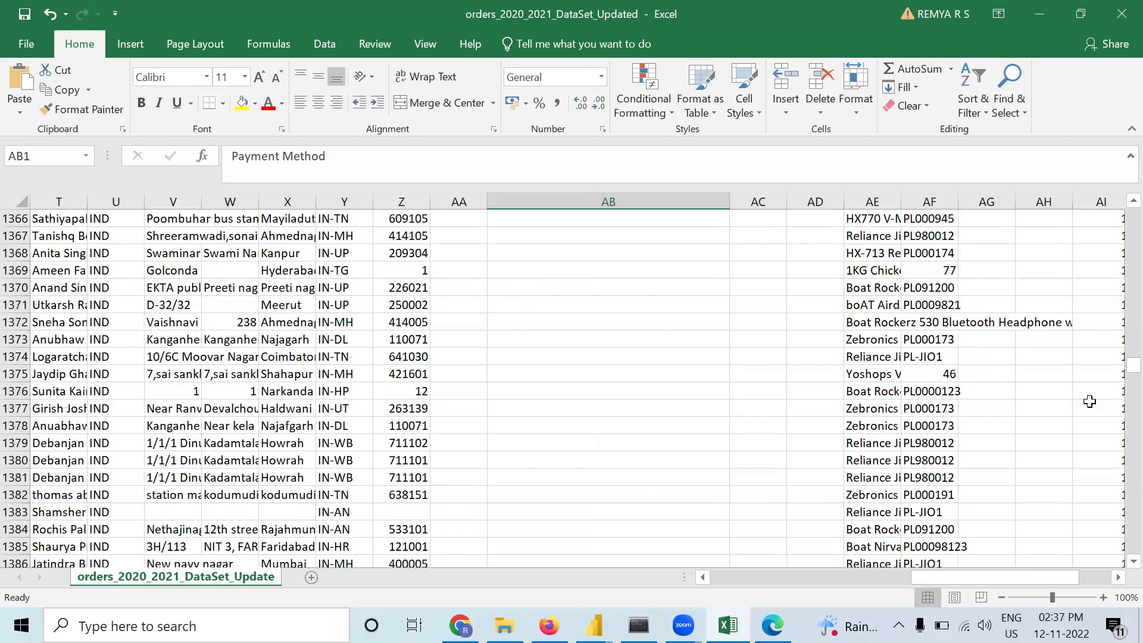
scroll(1096, 383, down, 11)
drag(1115, 368, 1117, 460)
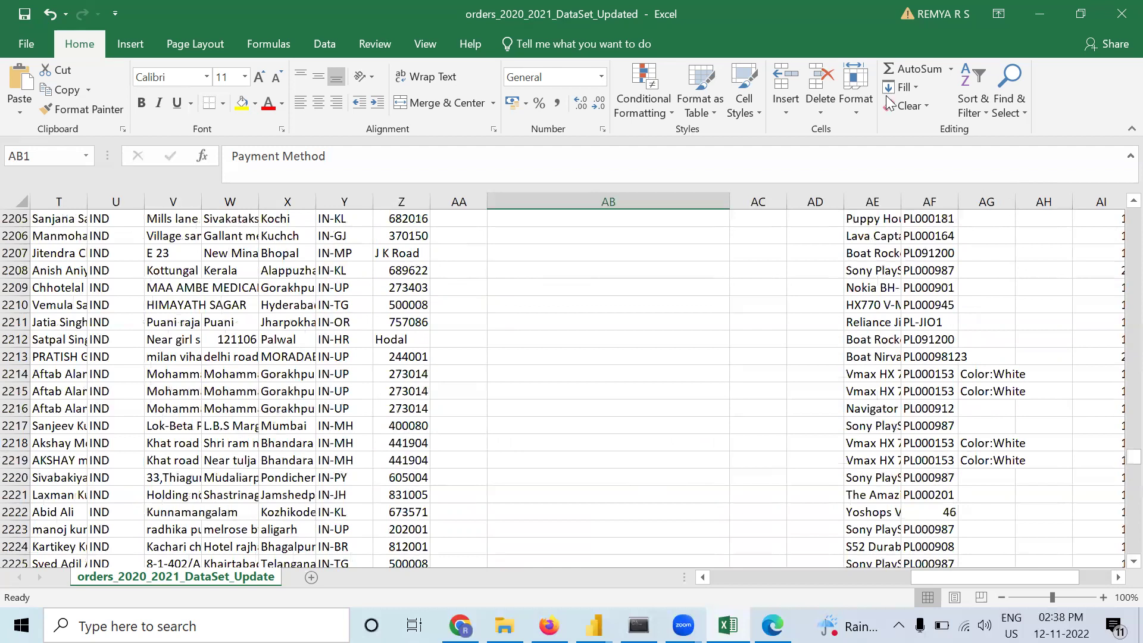
Minimize the orders workbook and look across the d-Customers columns in Power BI Desktop for a text column to work with.
click(1038, 13)
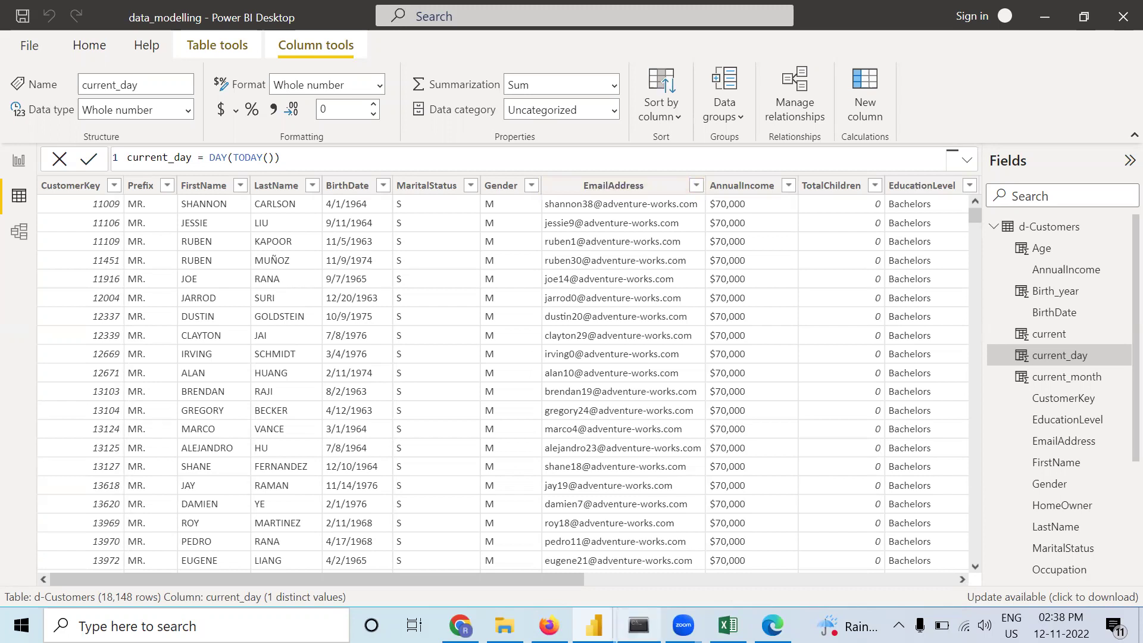
drag(586, 575, 869, 562)
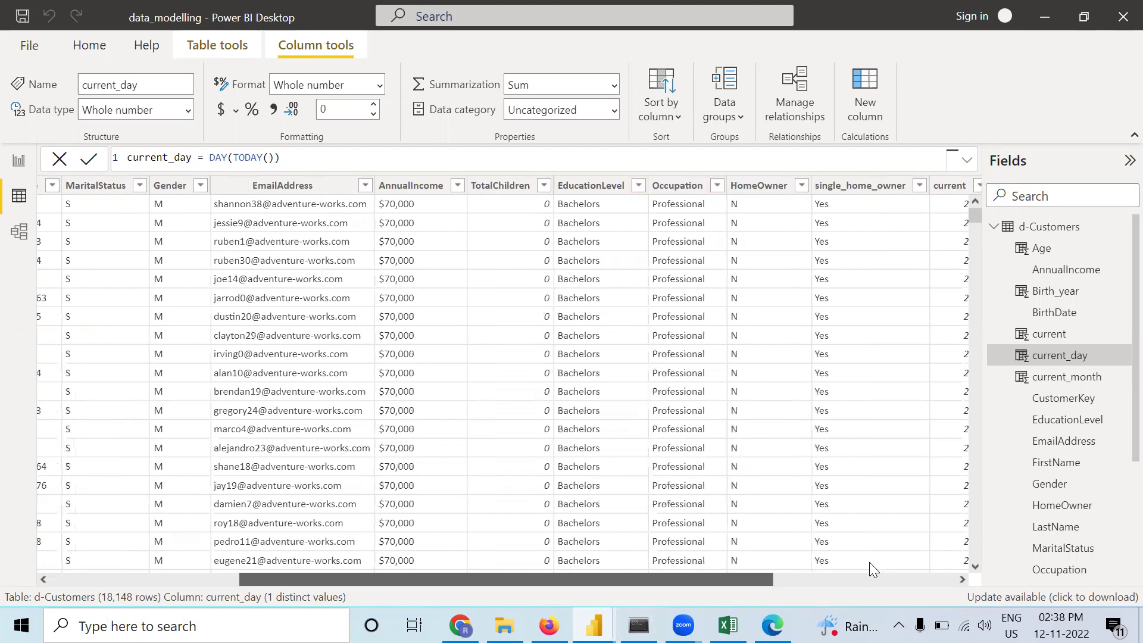
scroll(462, 238, right, 5)
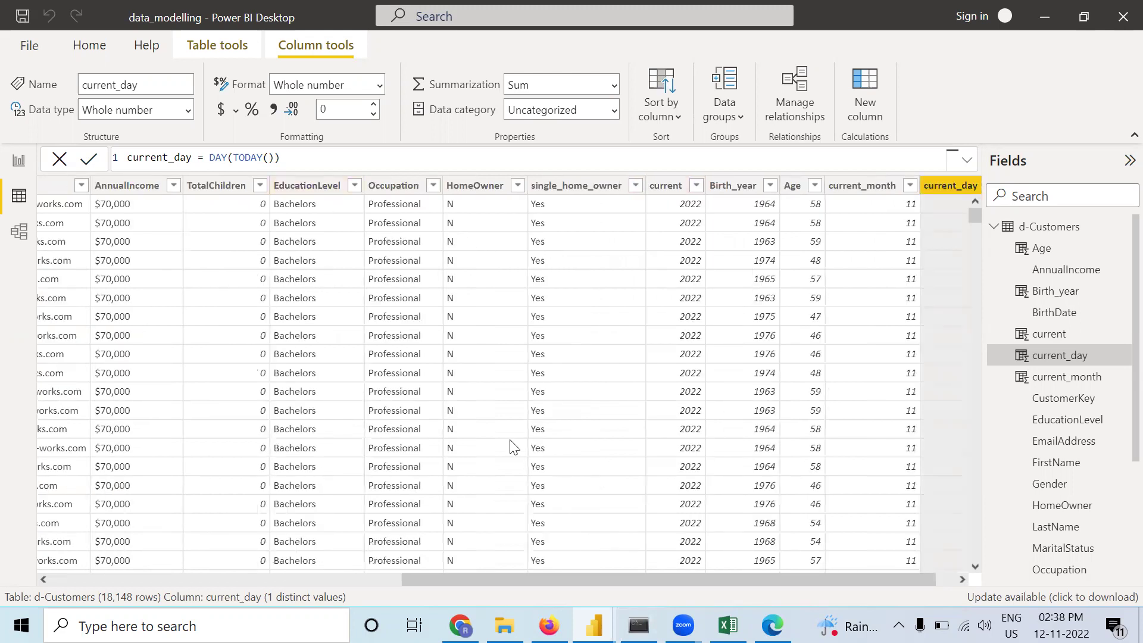
drag(591, 580, 270, 581)
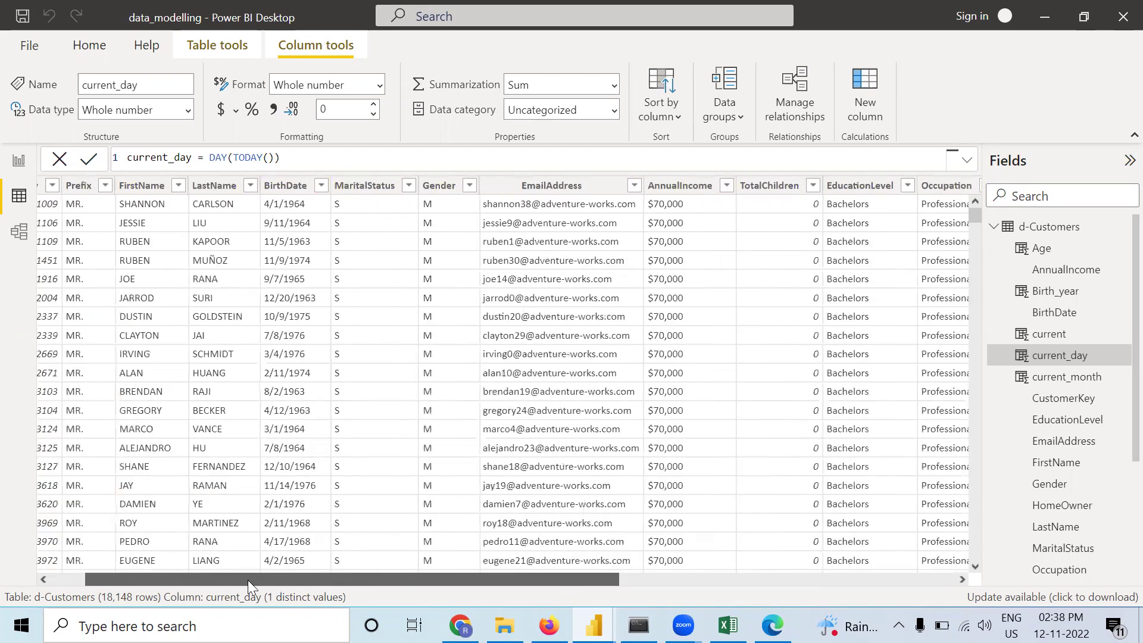
drag(514, 579, 816, 578)
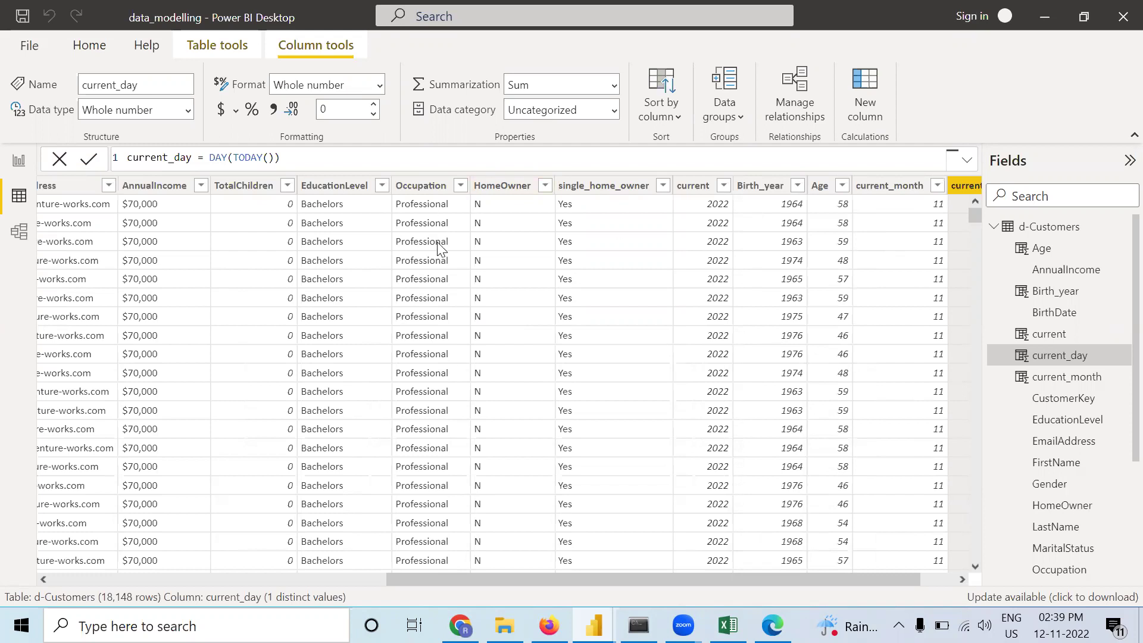
Add a calculated column to d-Customers with the first four characters of Occupation: occ = LEFT('d-Customers'[Occupation],4).
drag(837, 580, 915, 574)
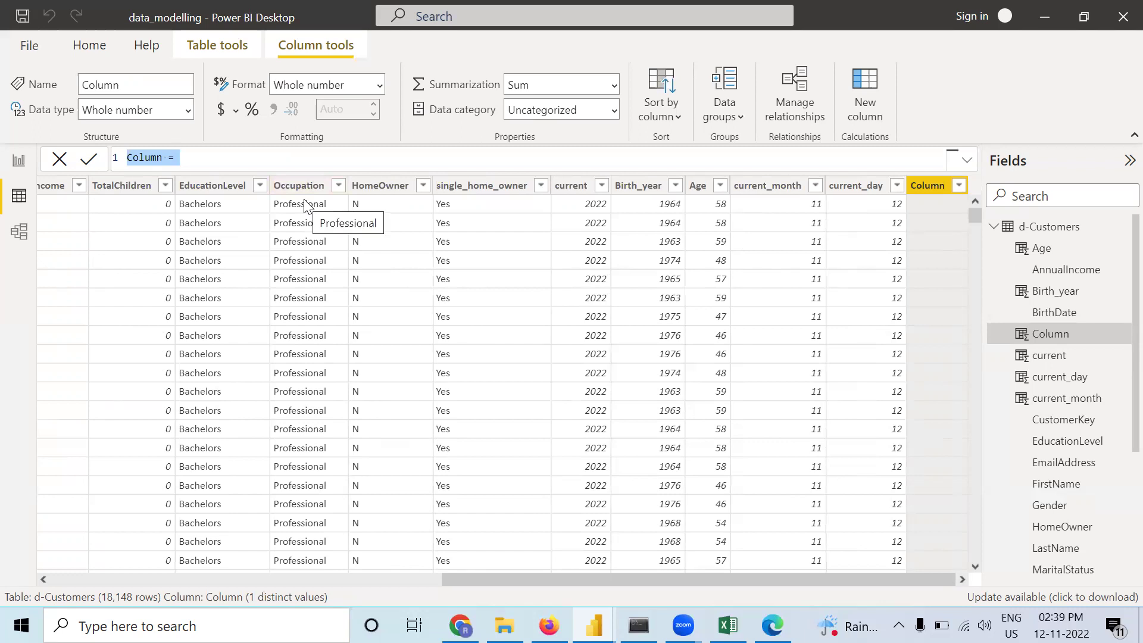
text(occ =)
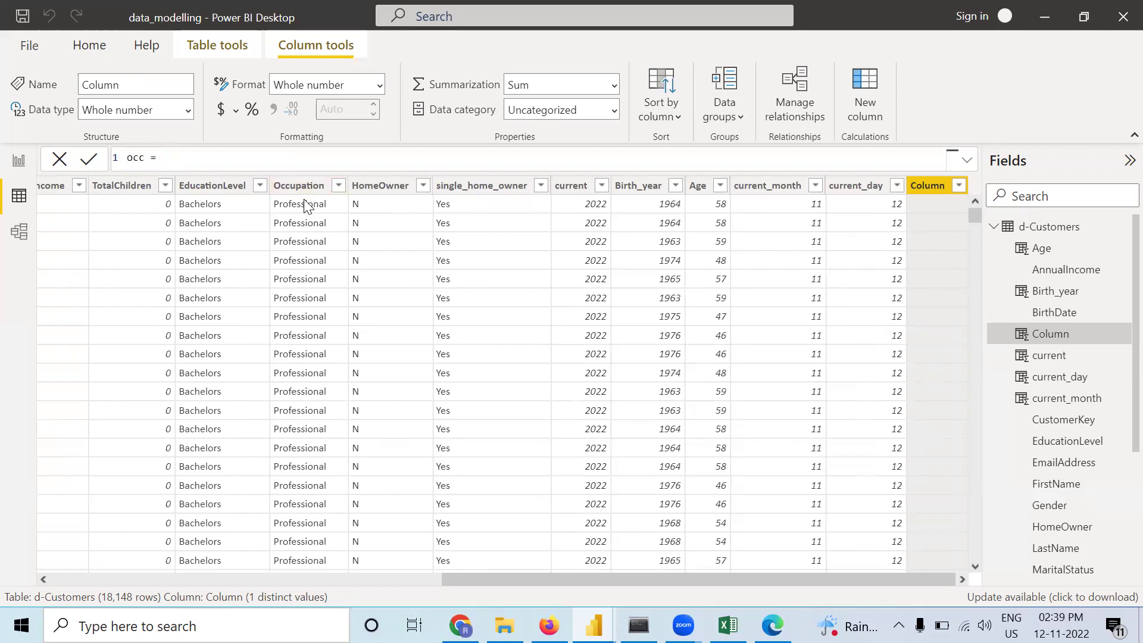
text( le)
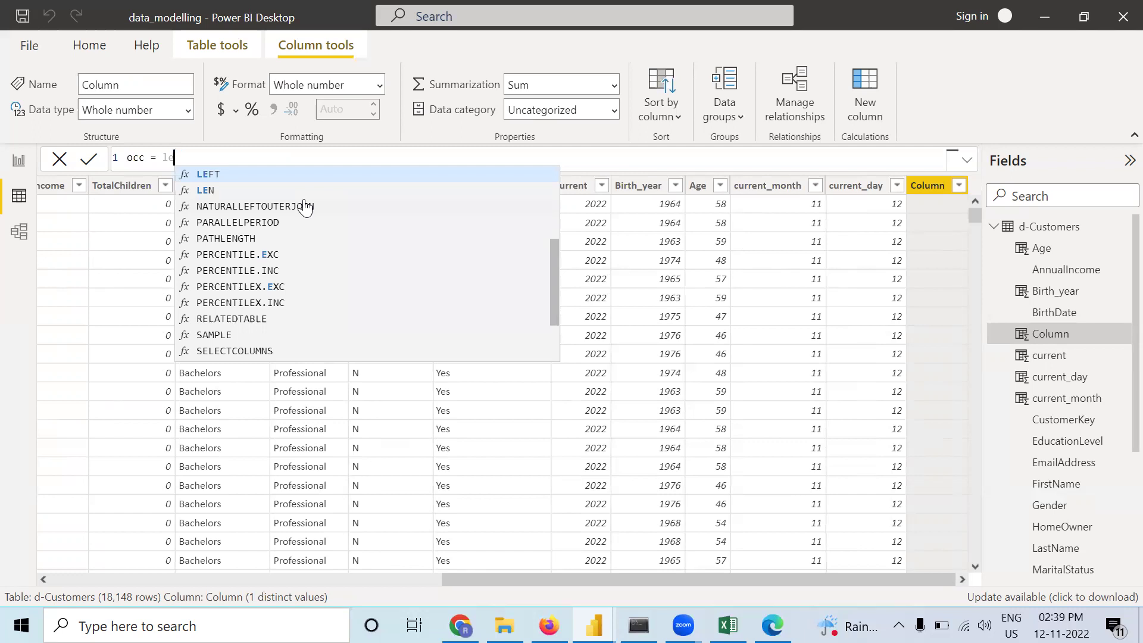
key(Tab)
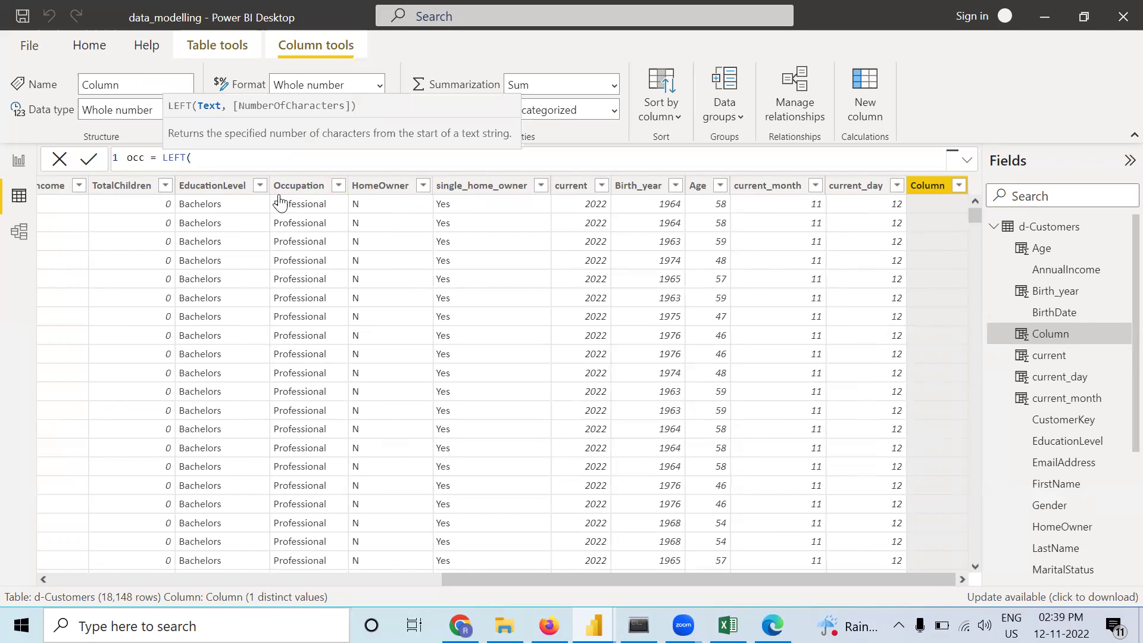
text(occu)
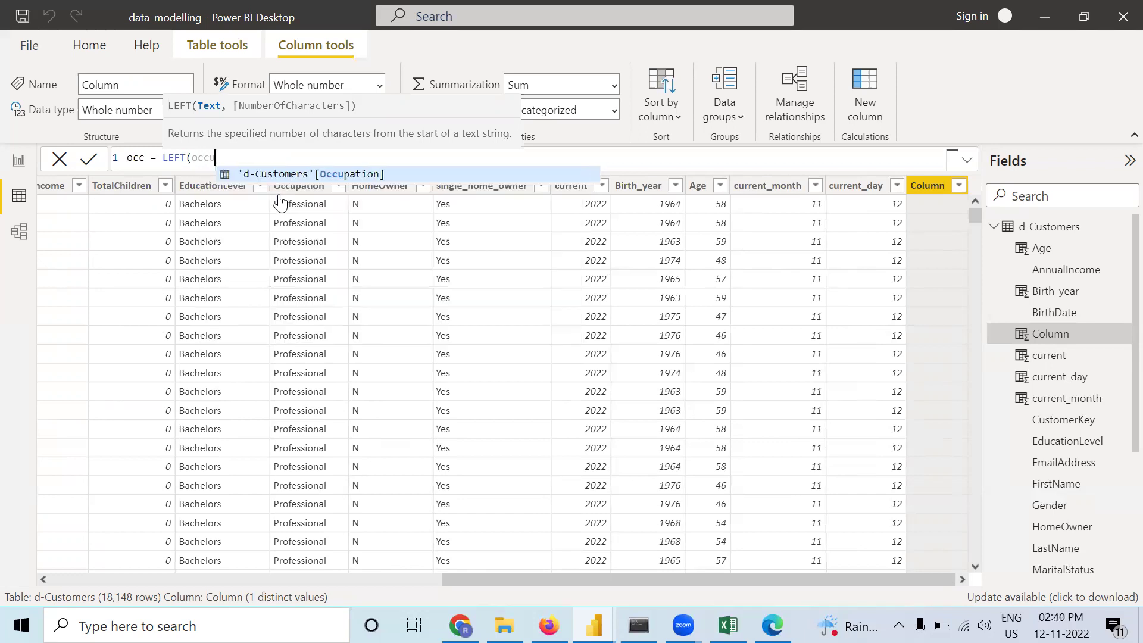
key(Tab)
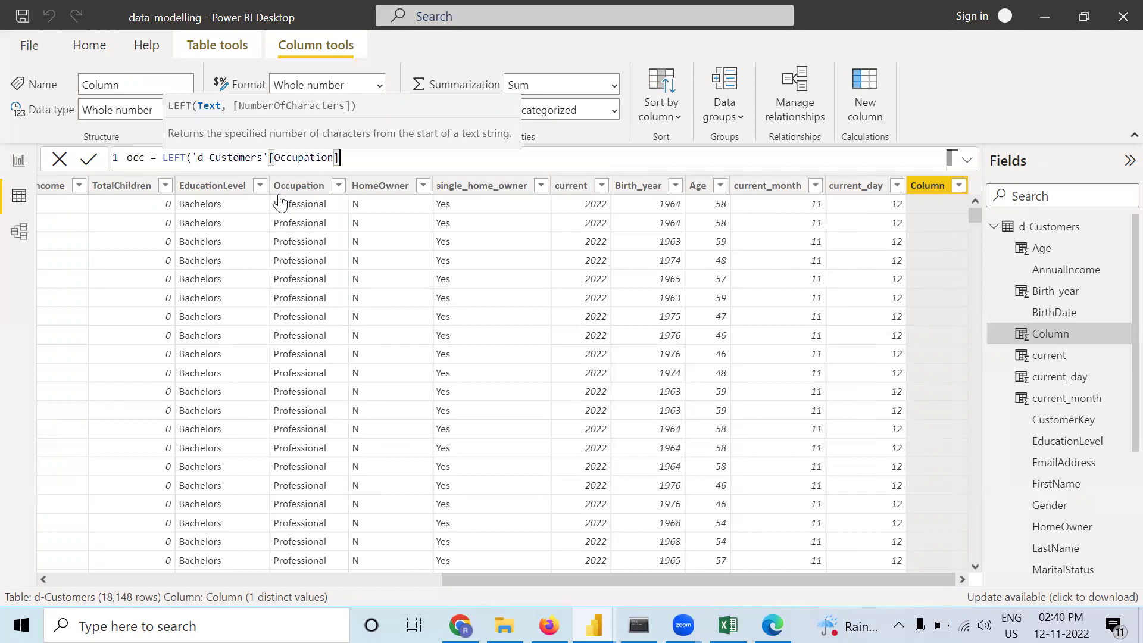
click(359, 161)
click(359, 162)
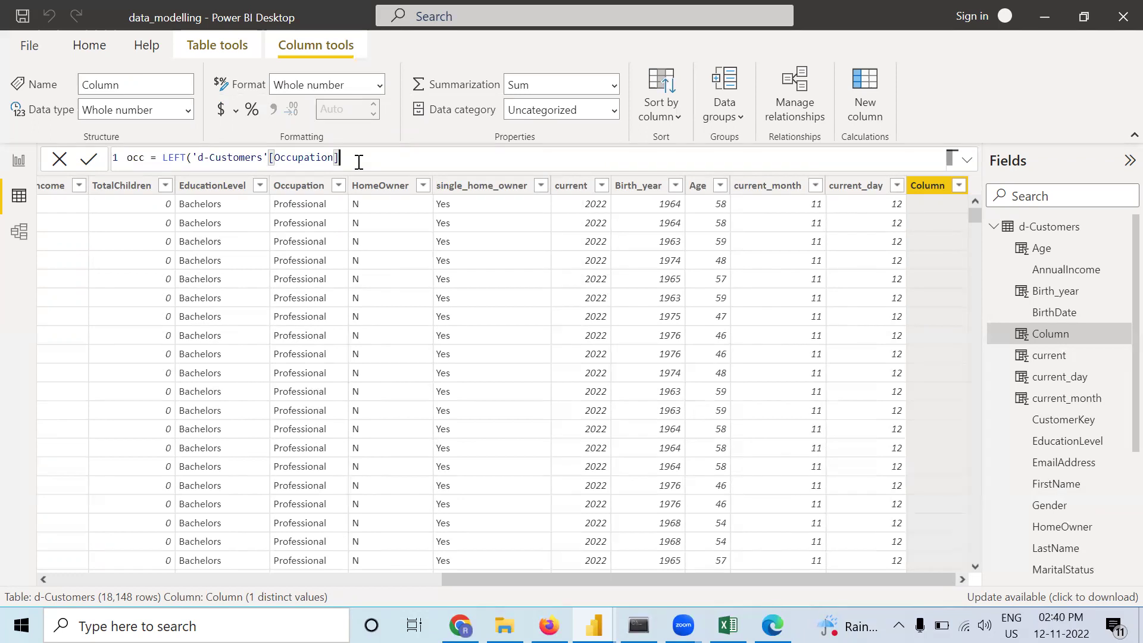
text(,4)
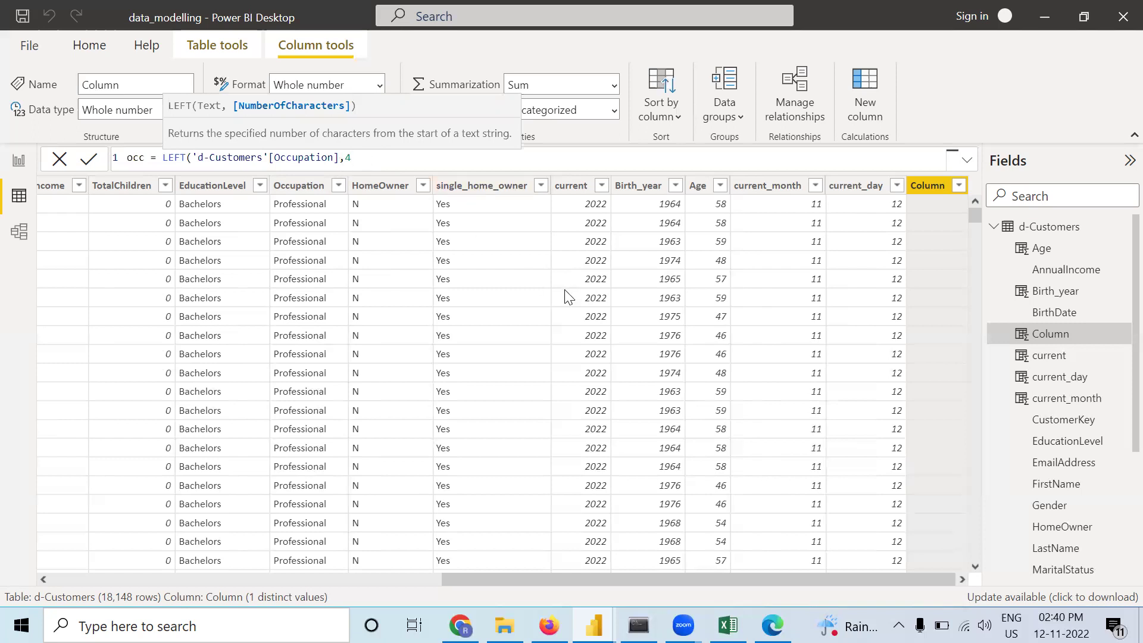
text())
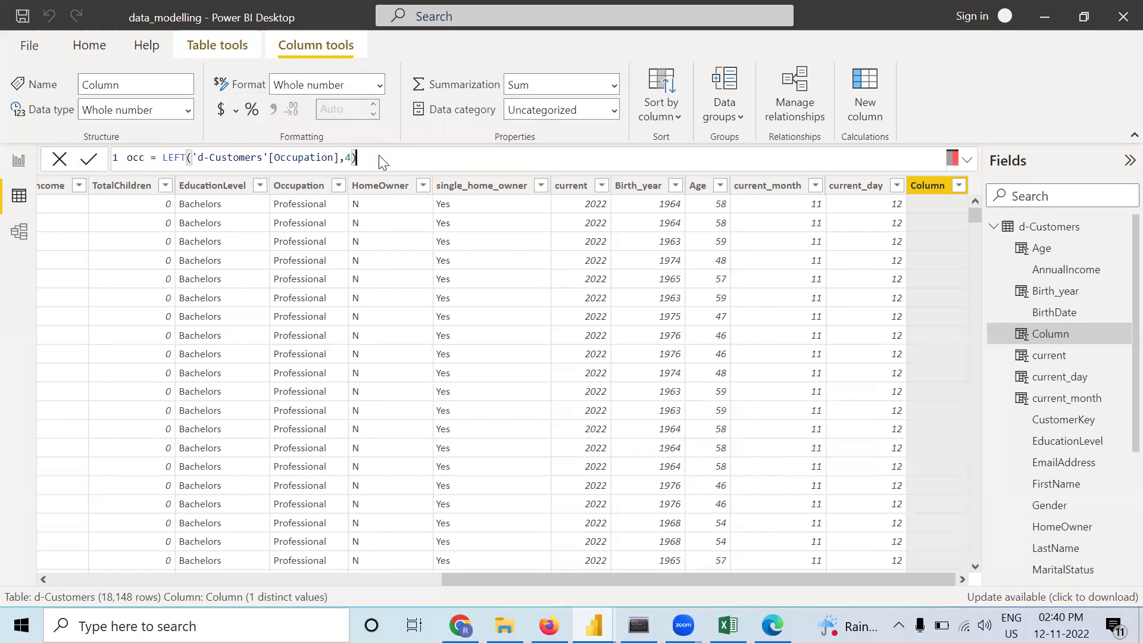
key(Return)
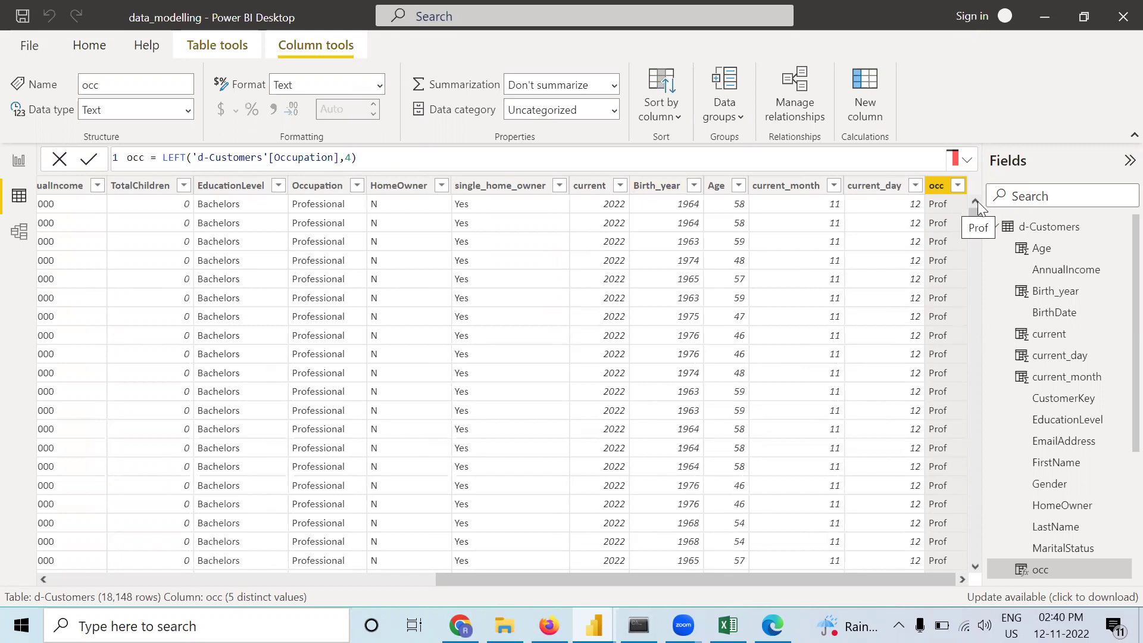
Look down the d-Customers rows to compare the occ values with the Occupation column, and return to the first rows.
drag(976, 211, 975, 391)
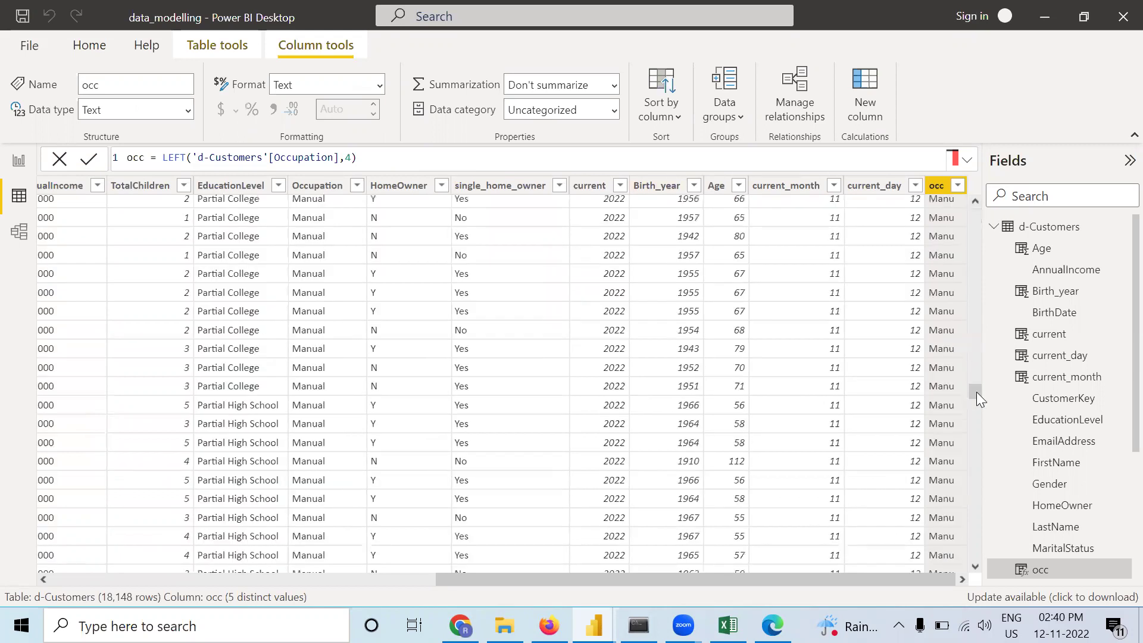
drag(977, 401, 976, 464)
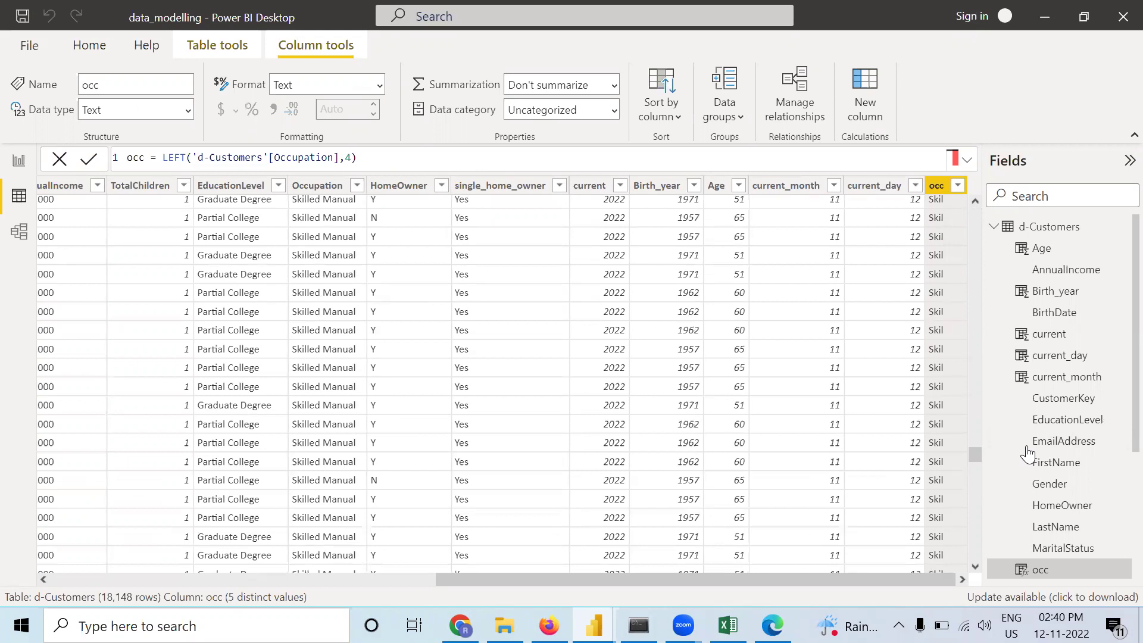
drag(974, 454, 622, 196)
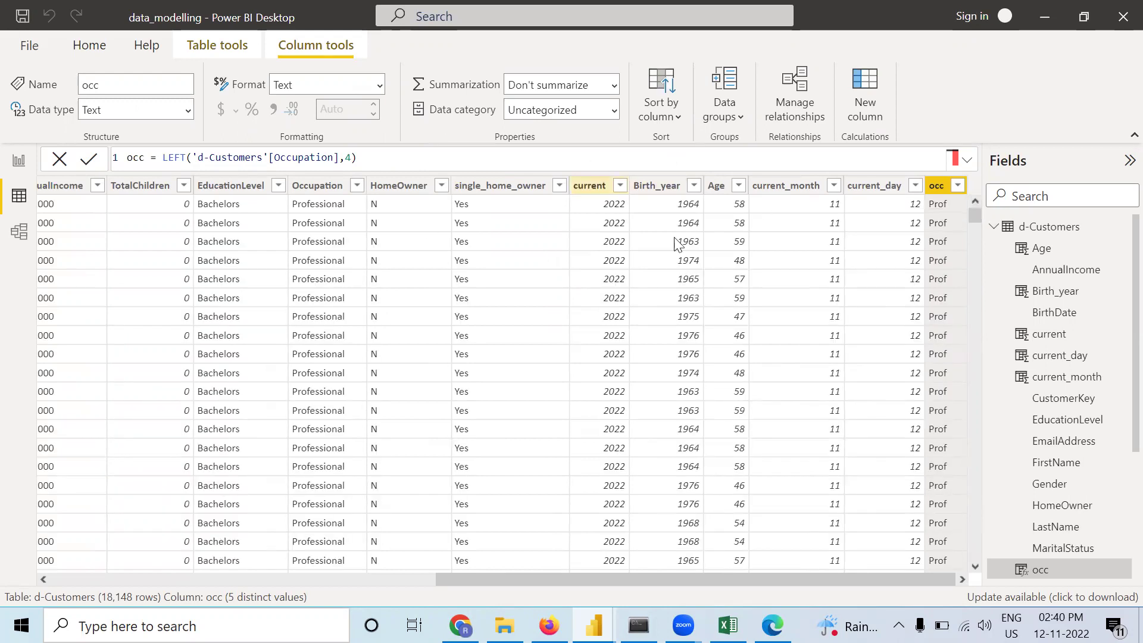
Start a new calculated column in d-Customers named username, using LEFT with 'd-Customers'[EmailAddress] as its text.
click(381, 188)
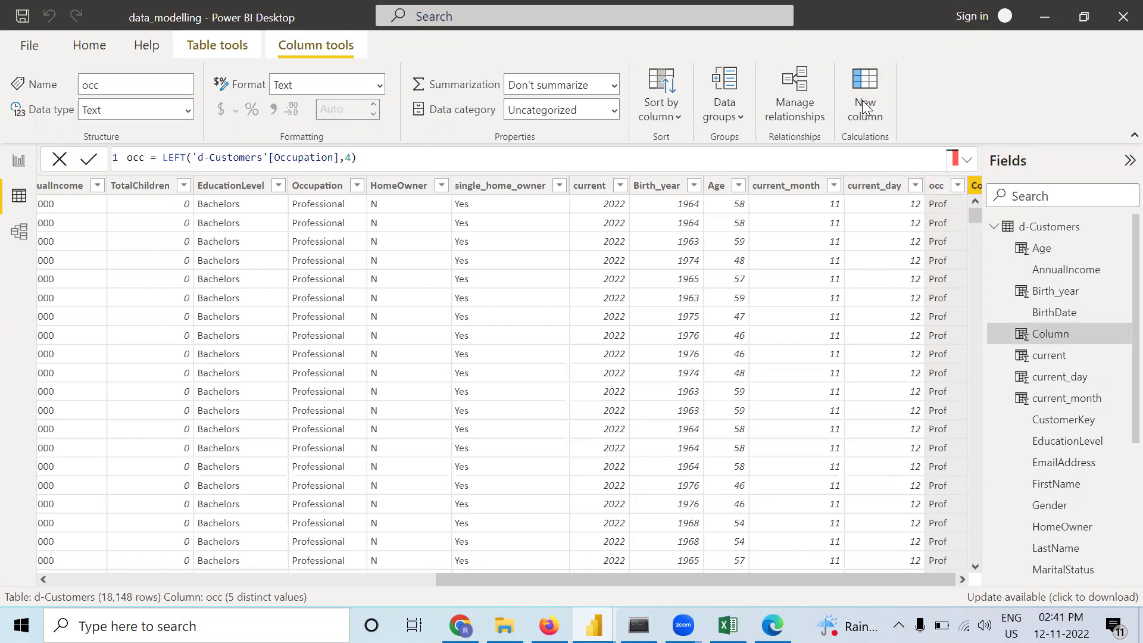
drag(506, 580, 328, 557)
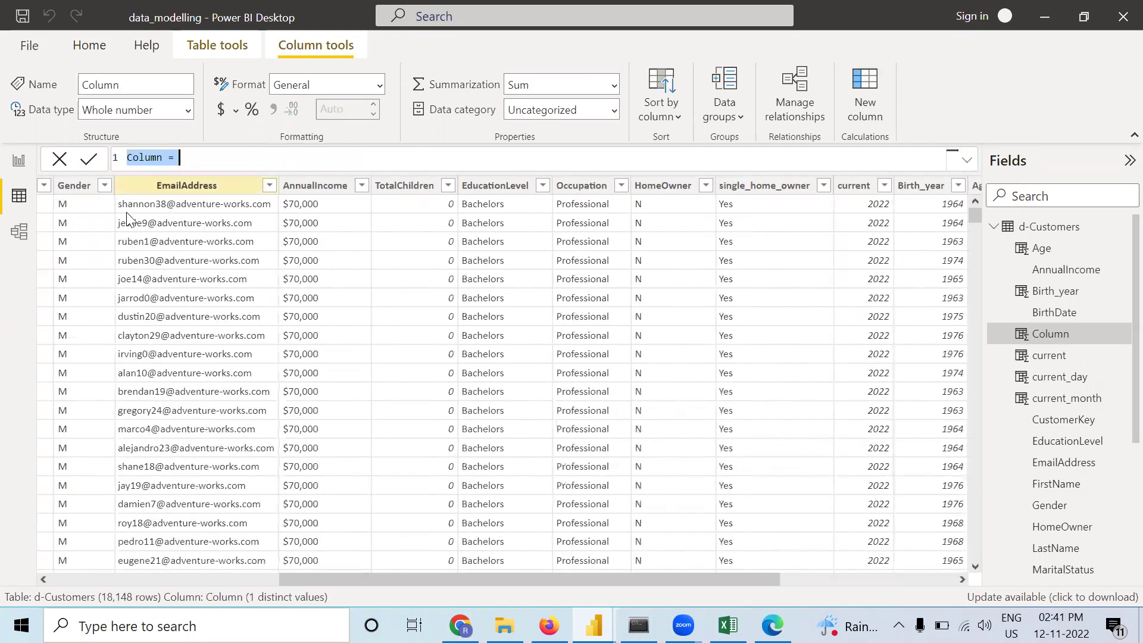
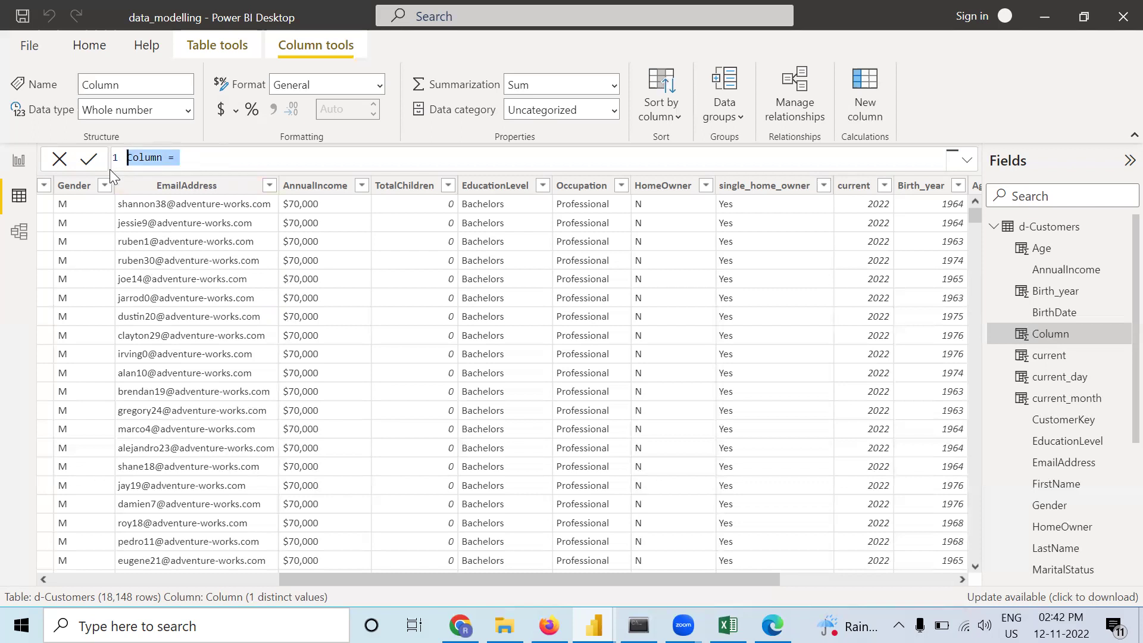
text(user)
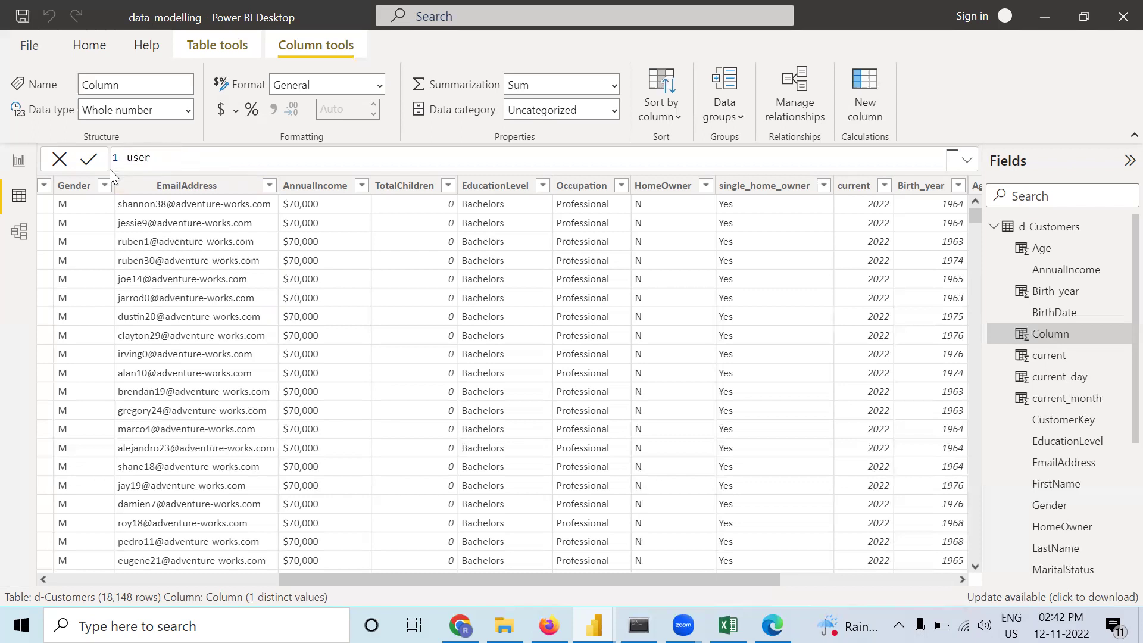
text(name = LE)
key(BackSpace)
key(BackSpace)
text(LEFT())
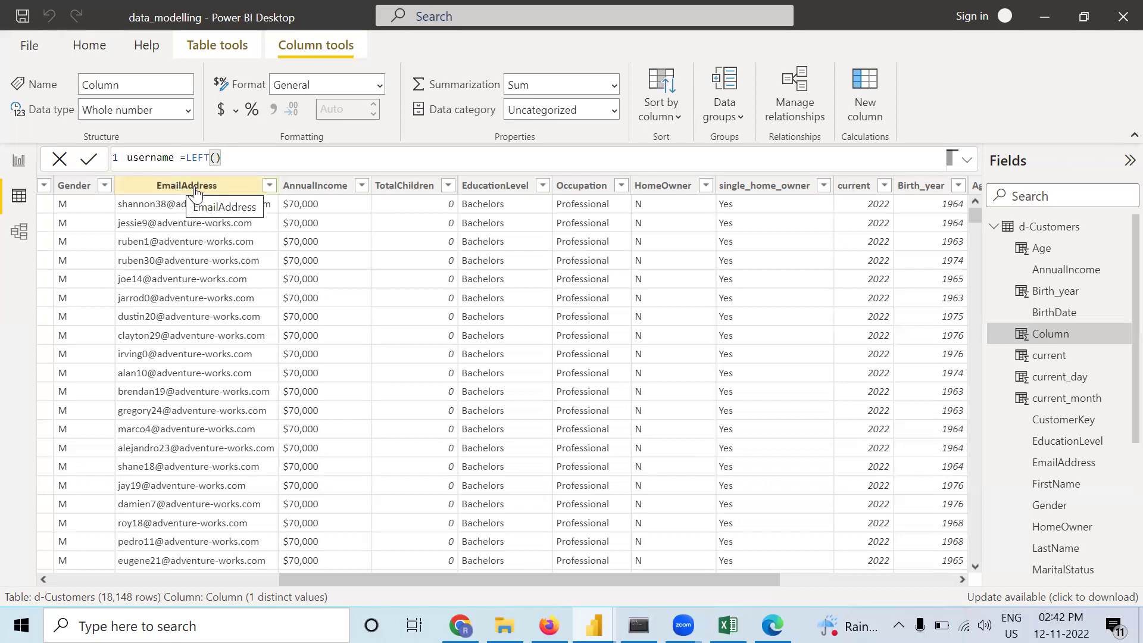
text(EMA)
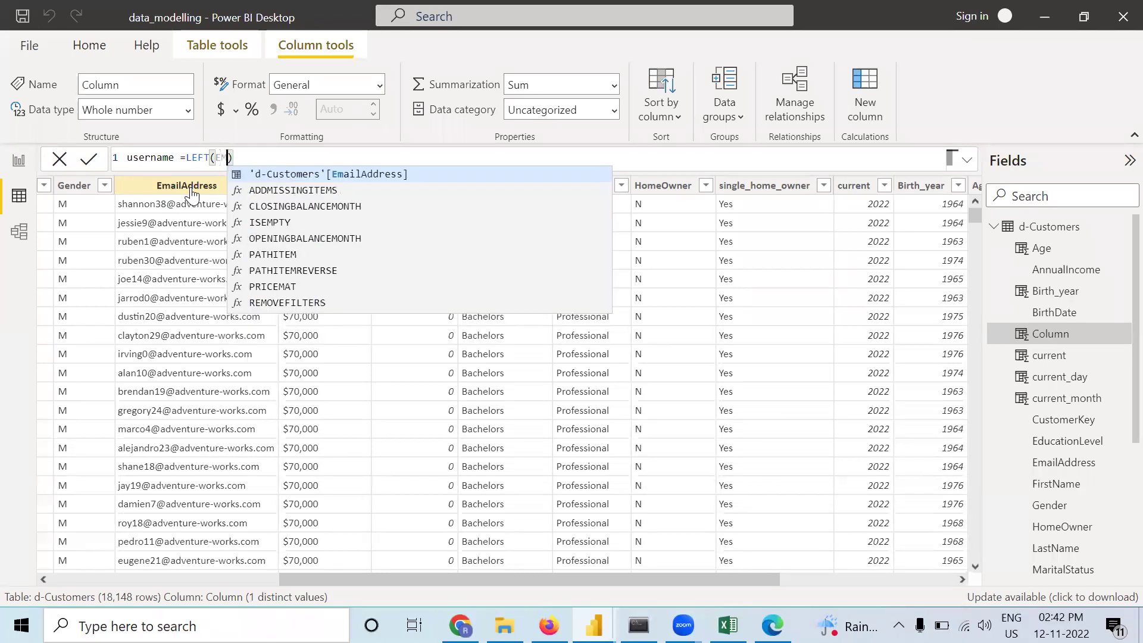
click(267, 174)
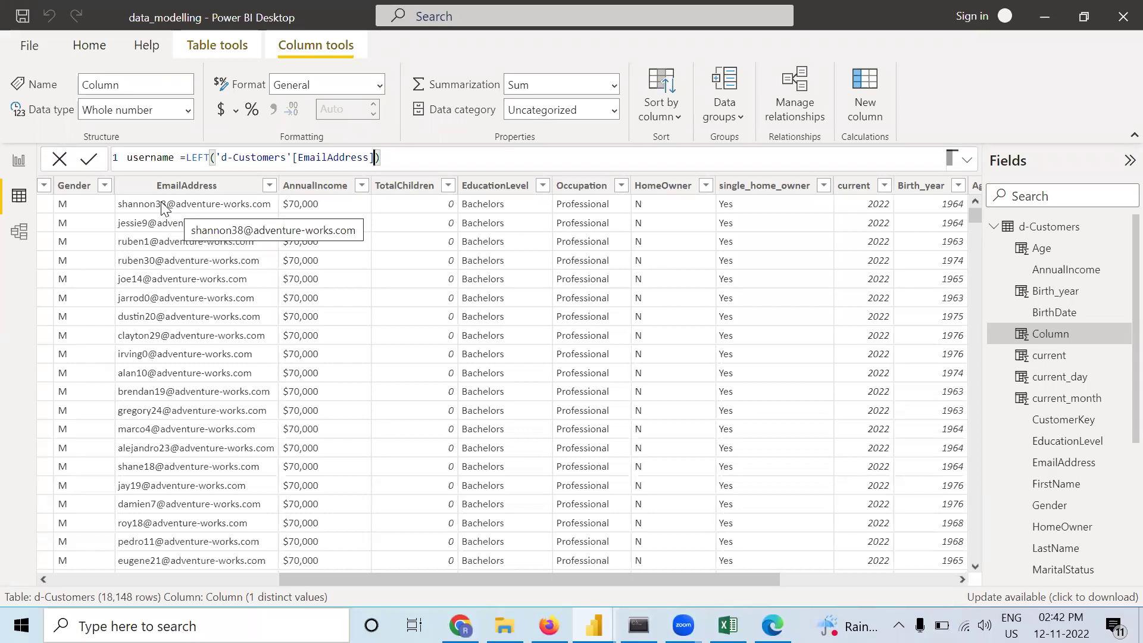
Nest an empty SEARCH function as LEFT's number of characters in the username formula, with both functions' parentheses closed.
text(,)
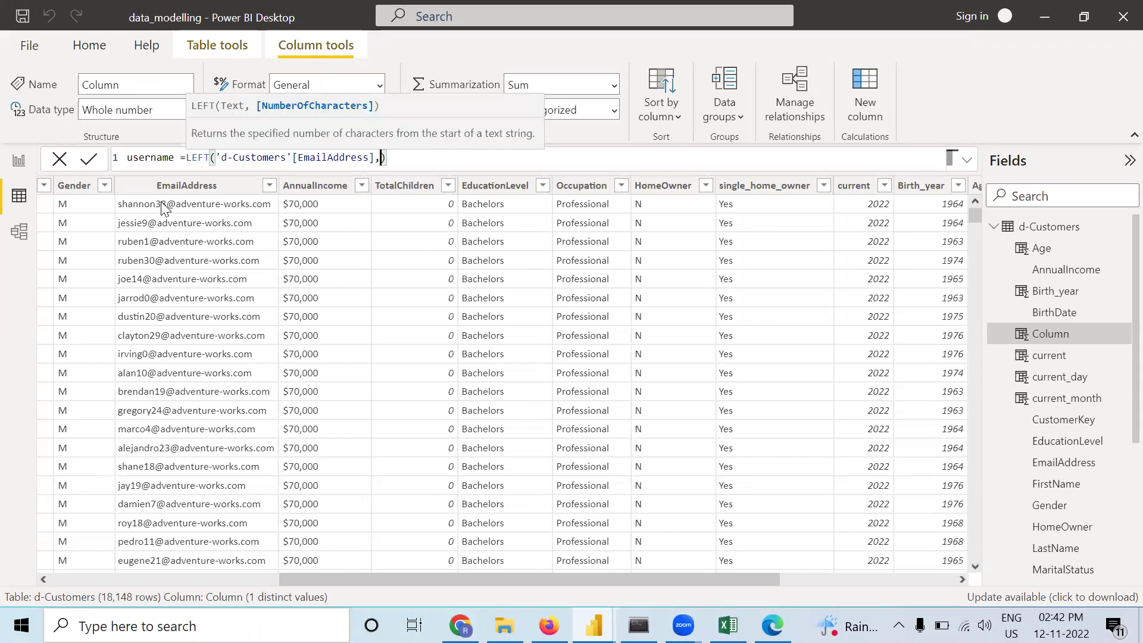
text(S)
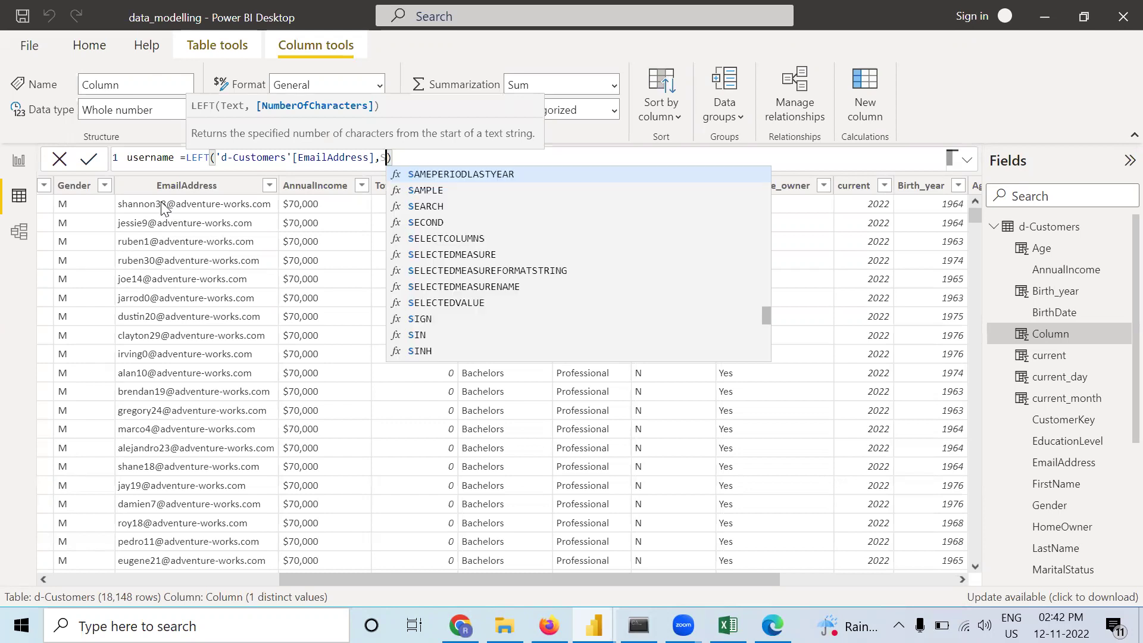
text(EAR)
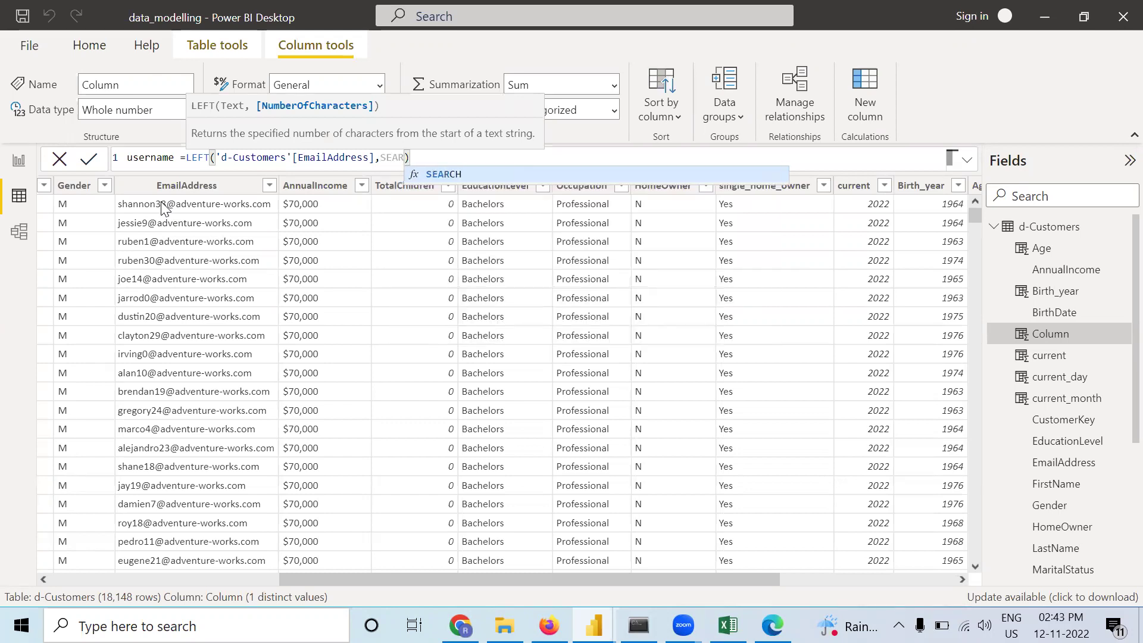
click(427, 173)
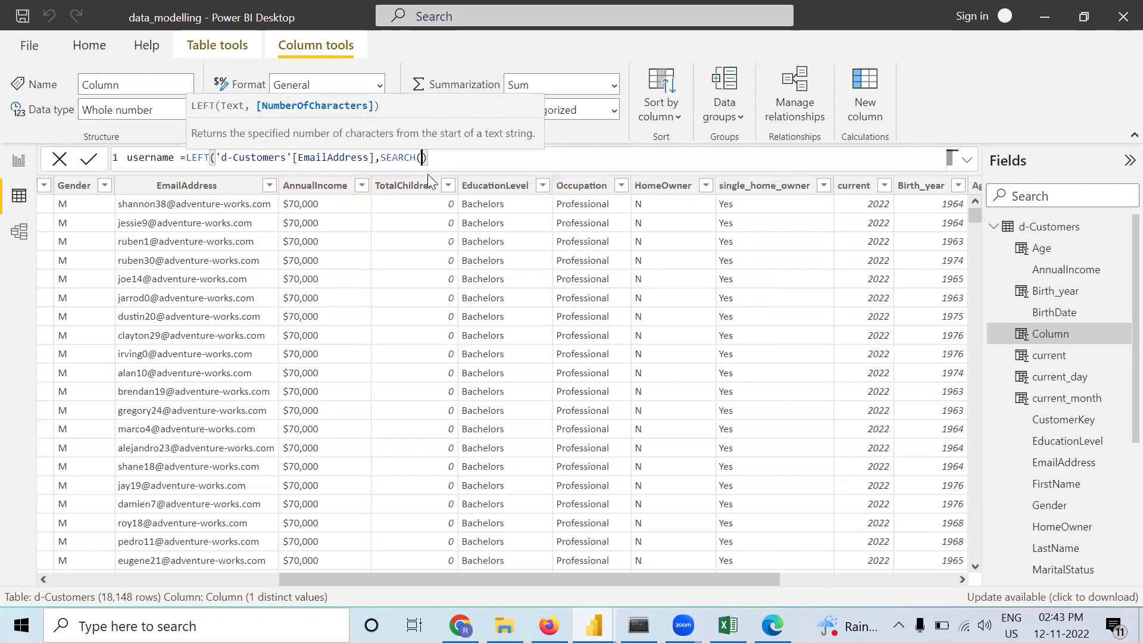
click(428, 156)
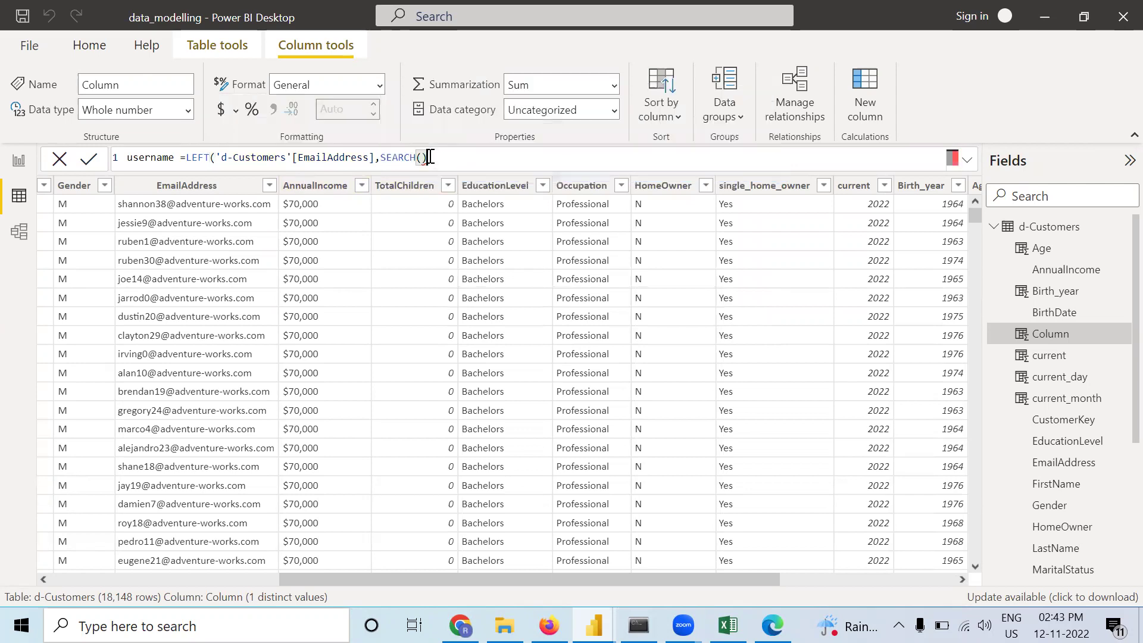
text())
Have SEARCH find "@" within 'd-Customers'[EmailAddress] and commit the username formula.
click(422, 157)
text("@",)
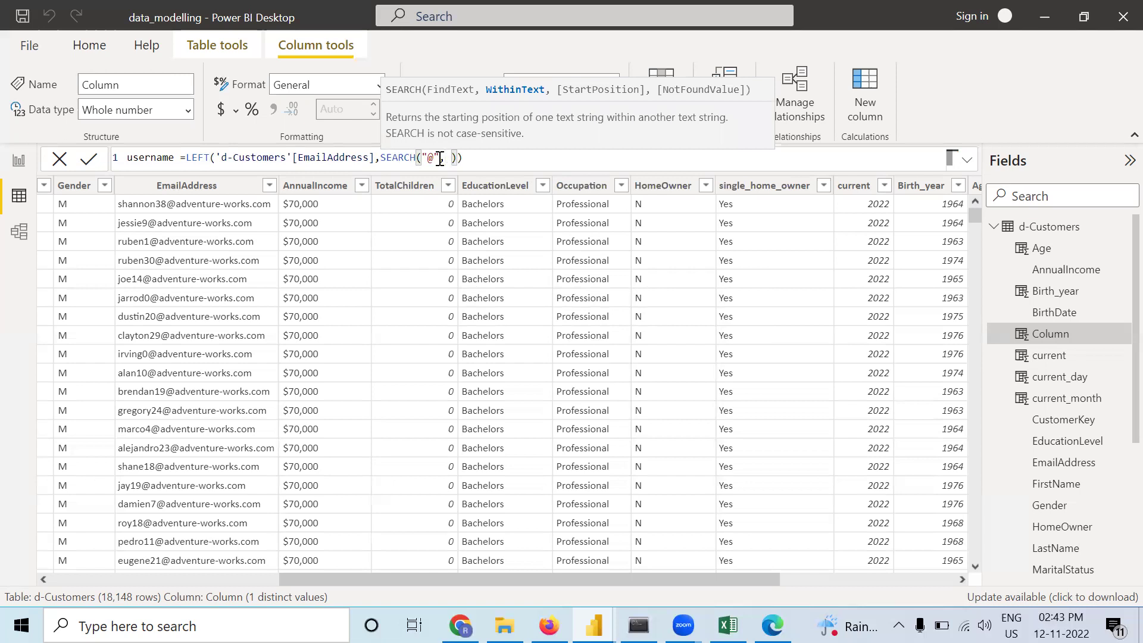
text( EMA)
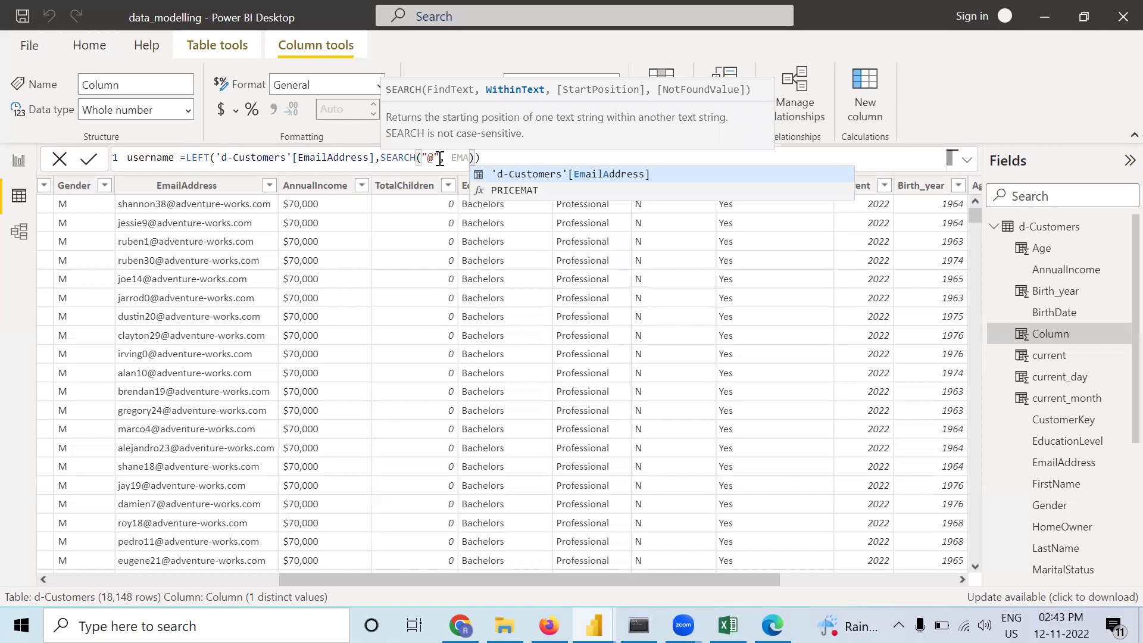
click(508, 173)
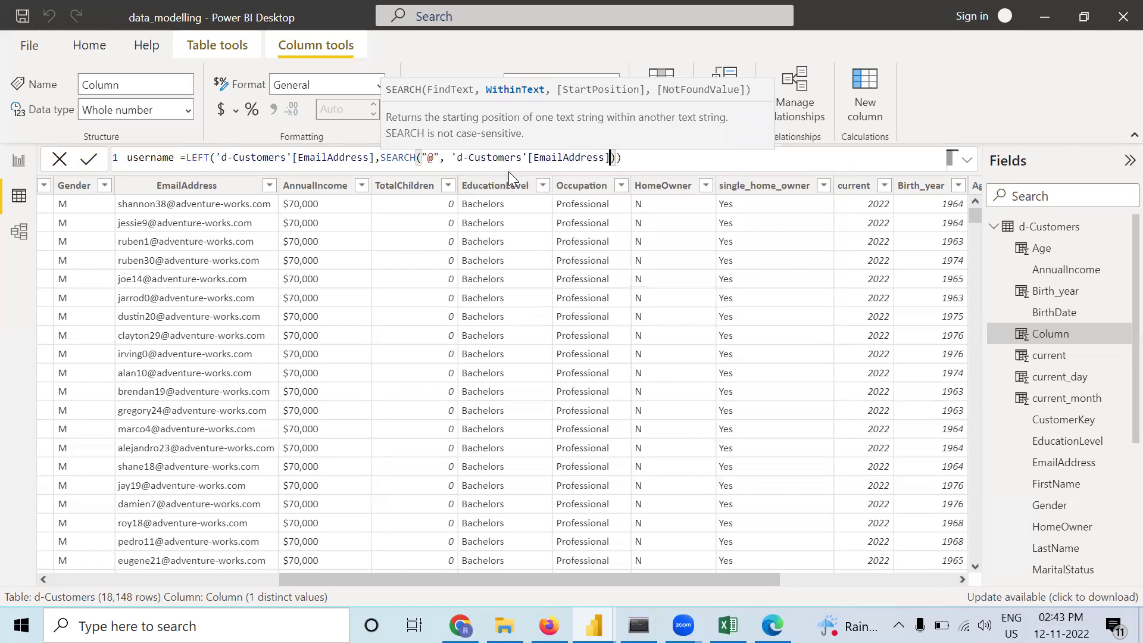
click(615, 157)
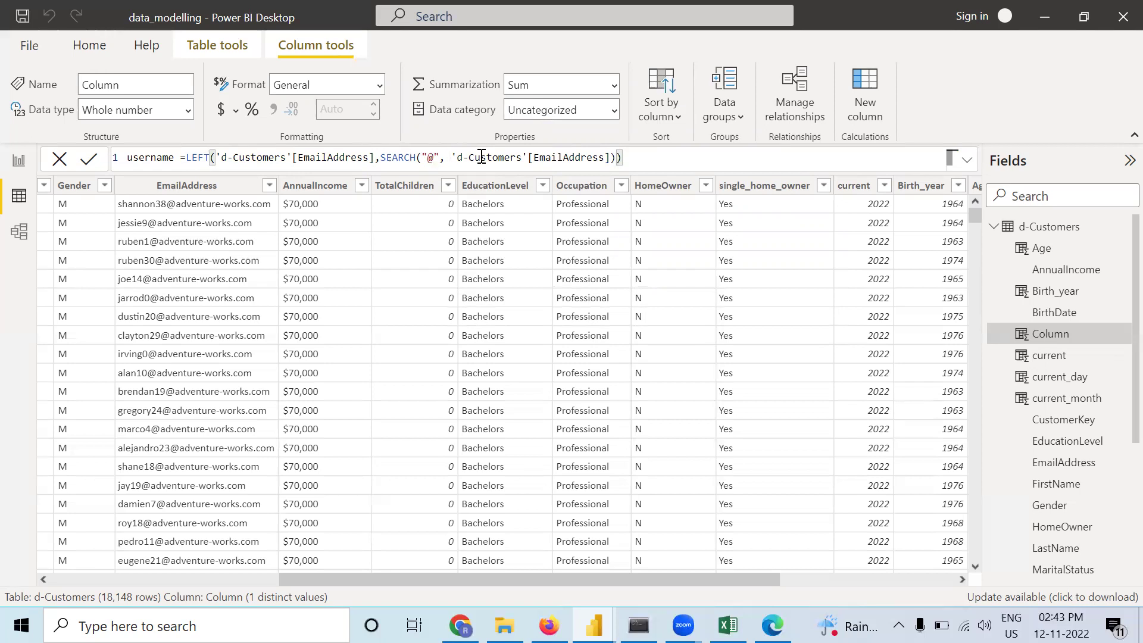
drag(380, 157, 617, 156)
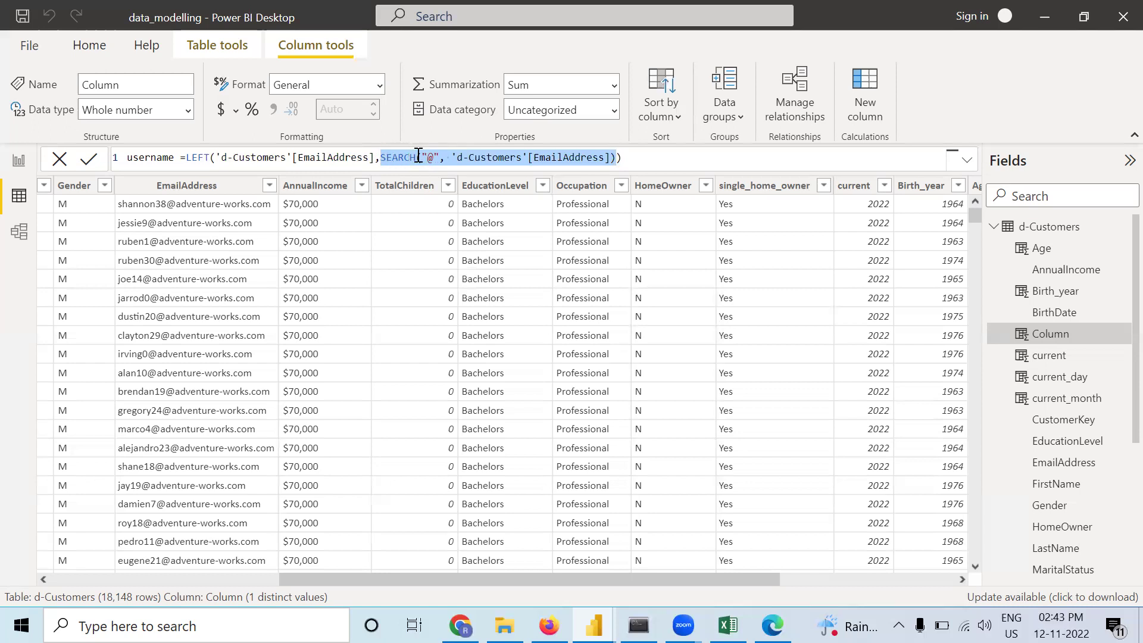
click(654, 157)
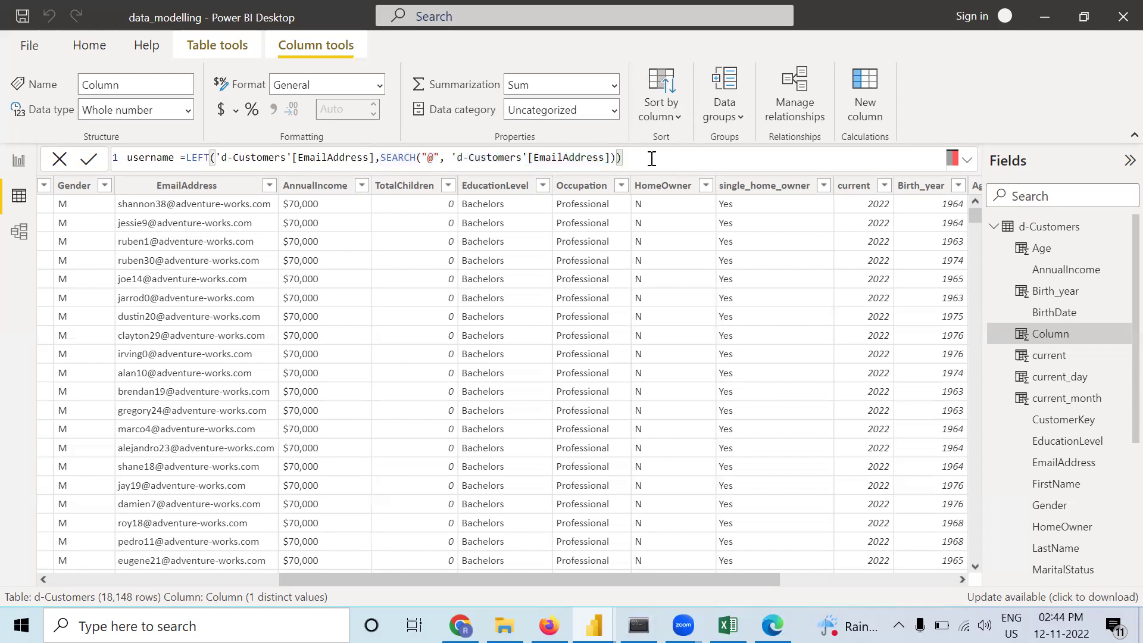
key(Return)
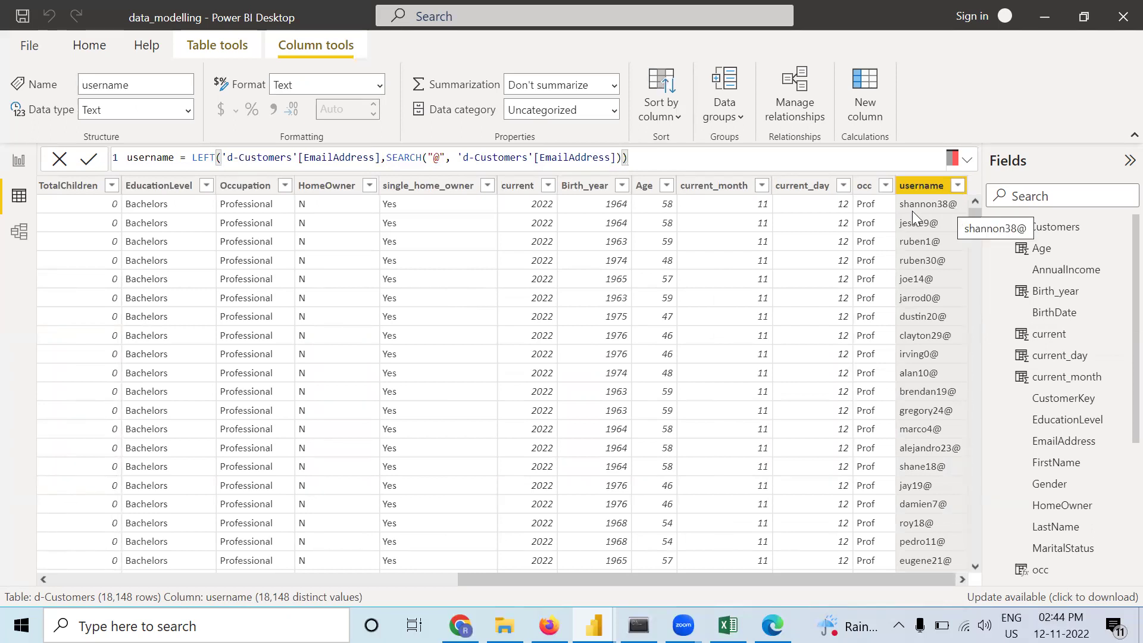
Subtract 1 from the SEARCH result in the username formula to leave out the @ sign.
click(621, 158)
text(-1)
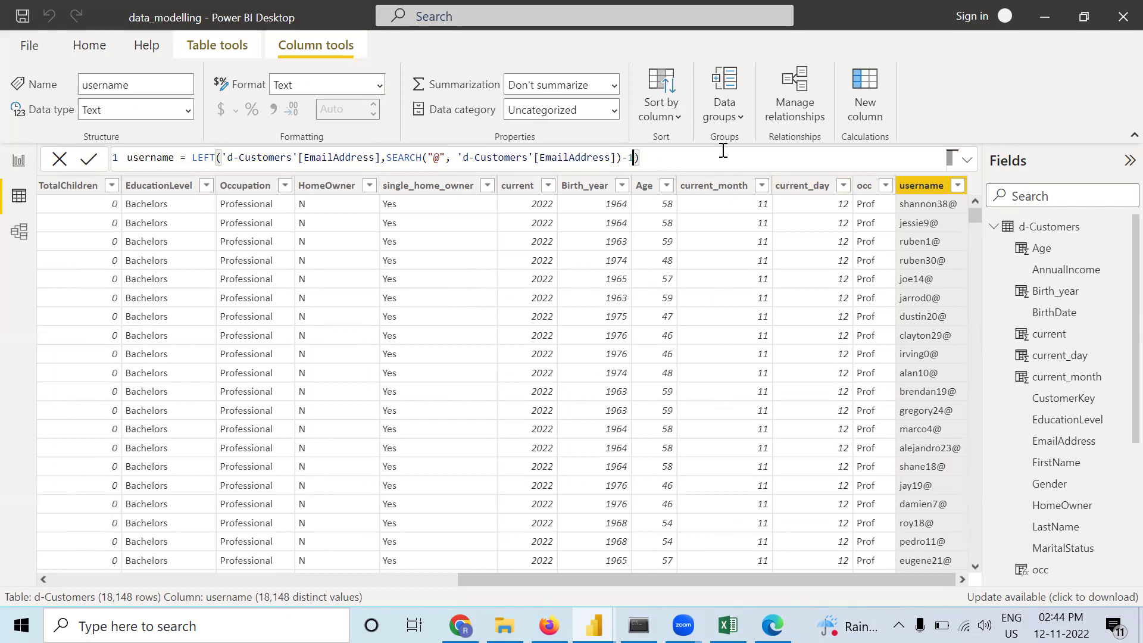
click(667, 160)
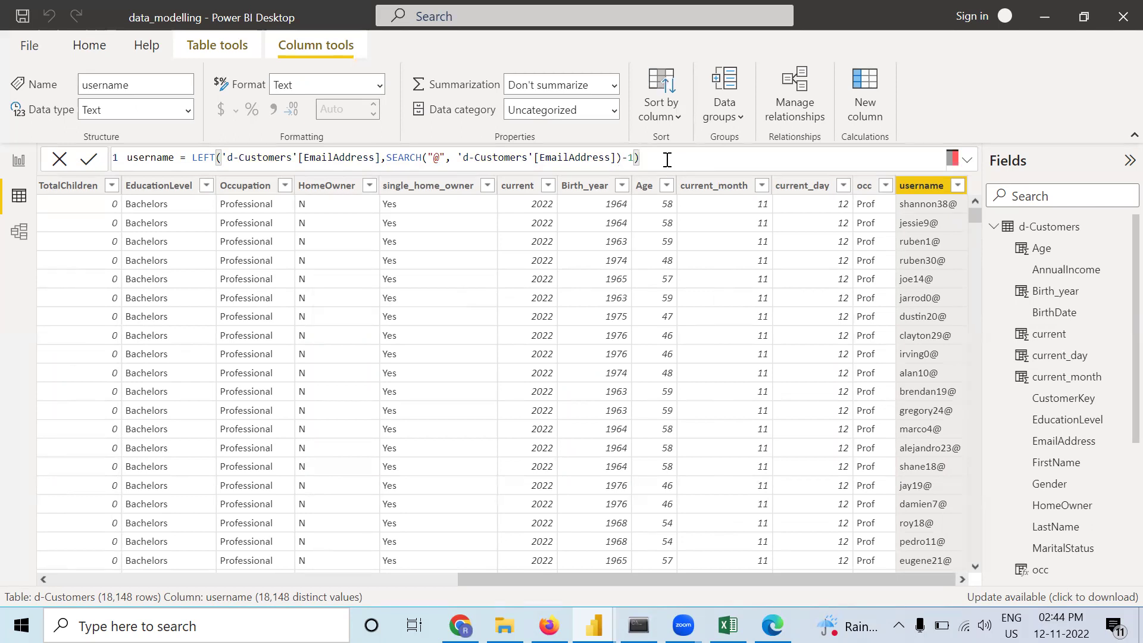